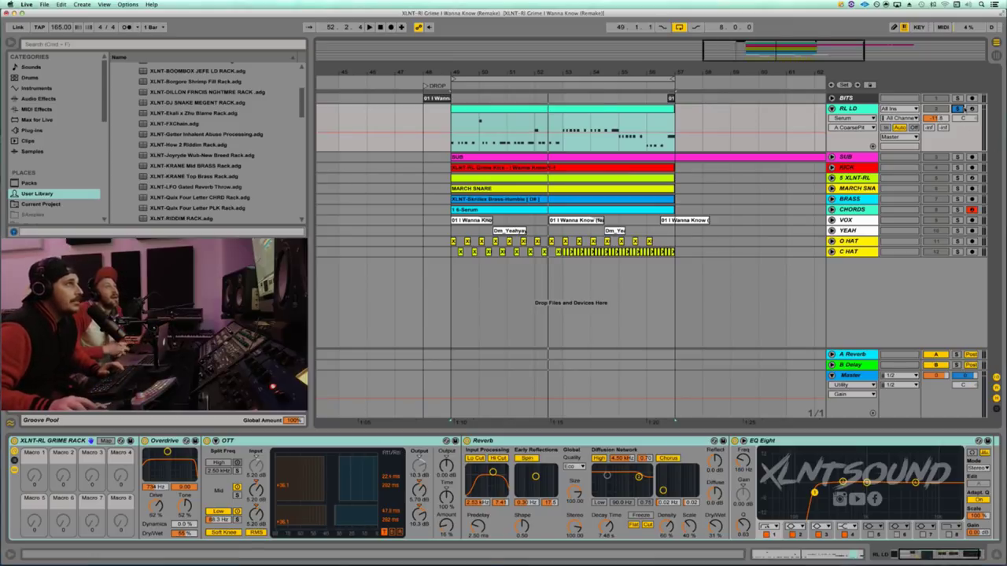
Take the RL LD track out of solo, unfold and solo the KICK track, and play it from bar 49
click(958, 109)
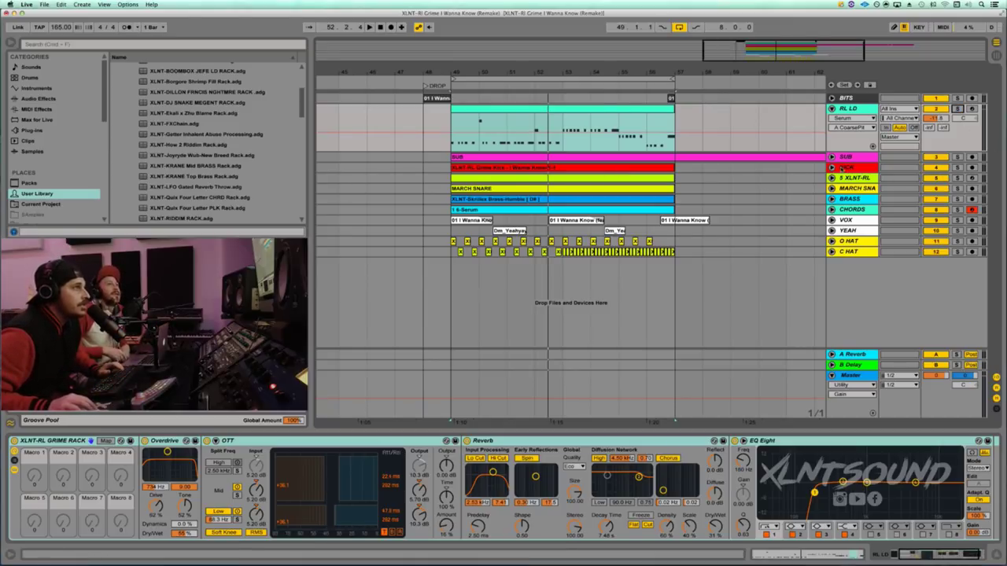
click(831, 167)
click(957, 168)
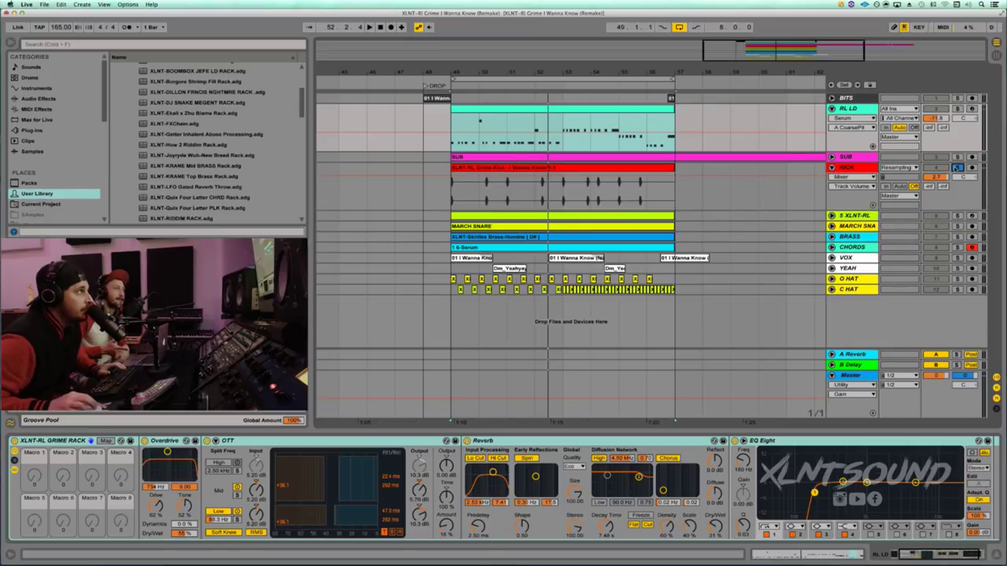
click(478, 169)
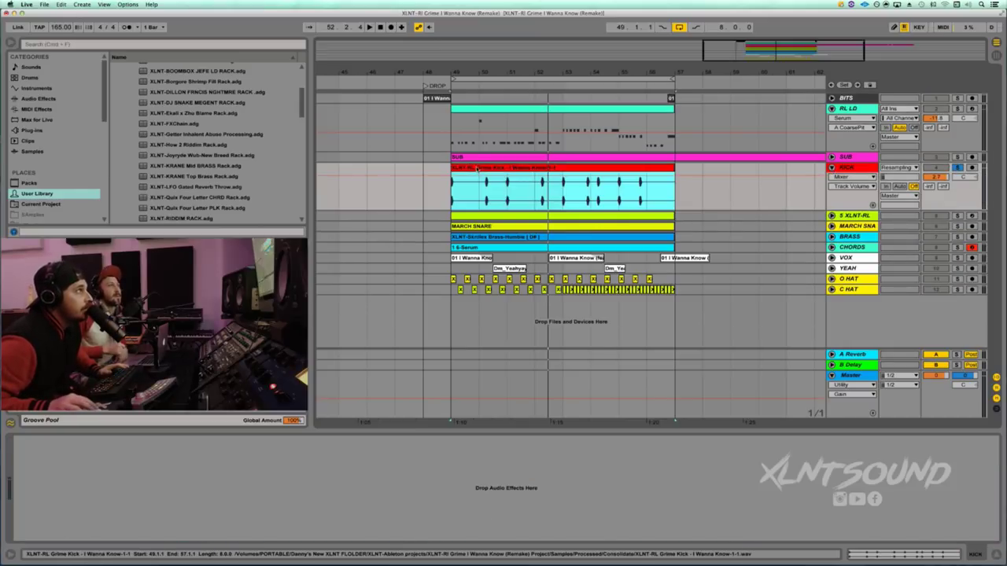
click(454, 79)
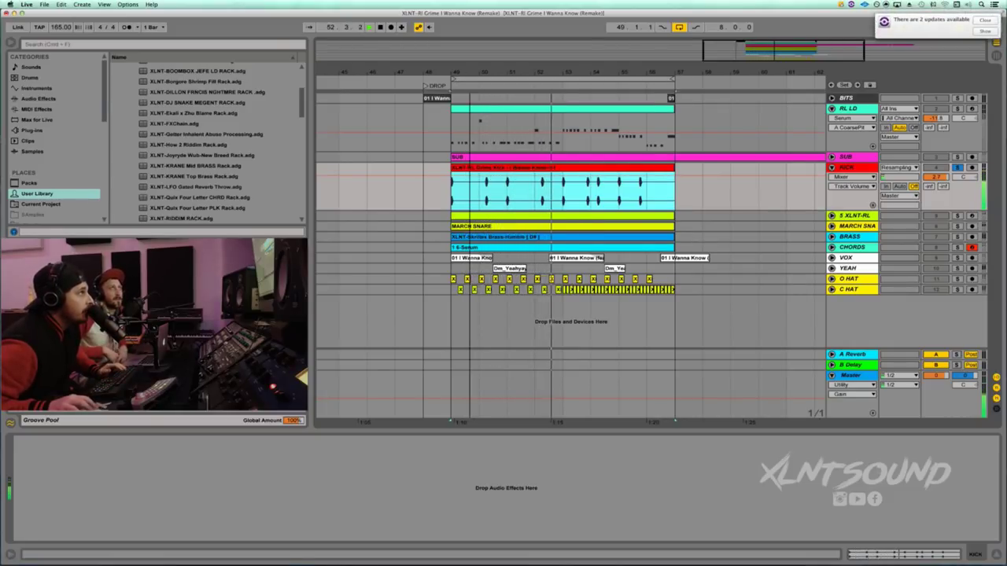
drag(469, 73, 470, 118)
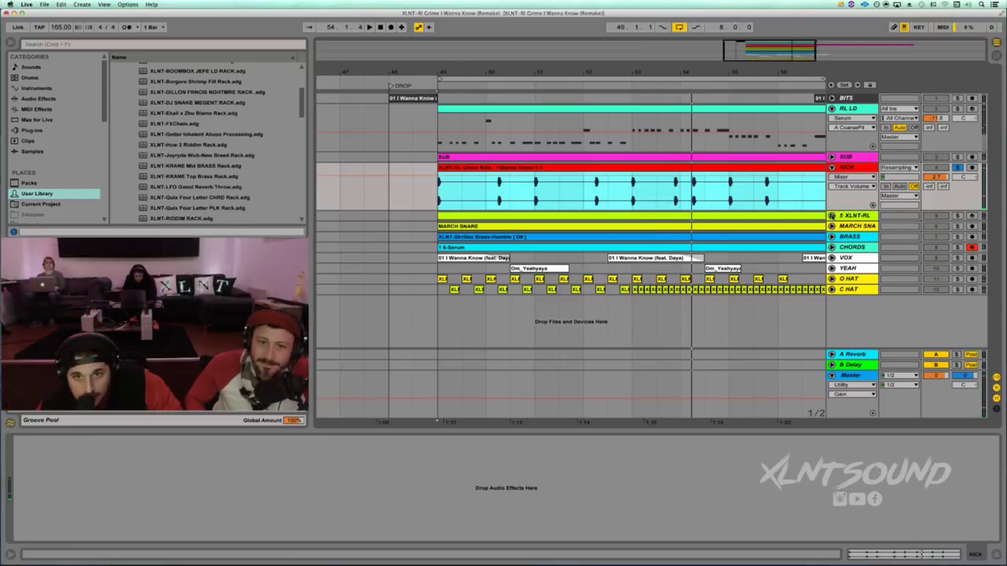
Unfold the 5 XLNT-RL track and audition it soloed together with the kick, ending its solo when done
click(832, 216)
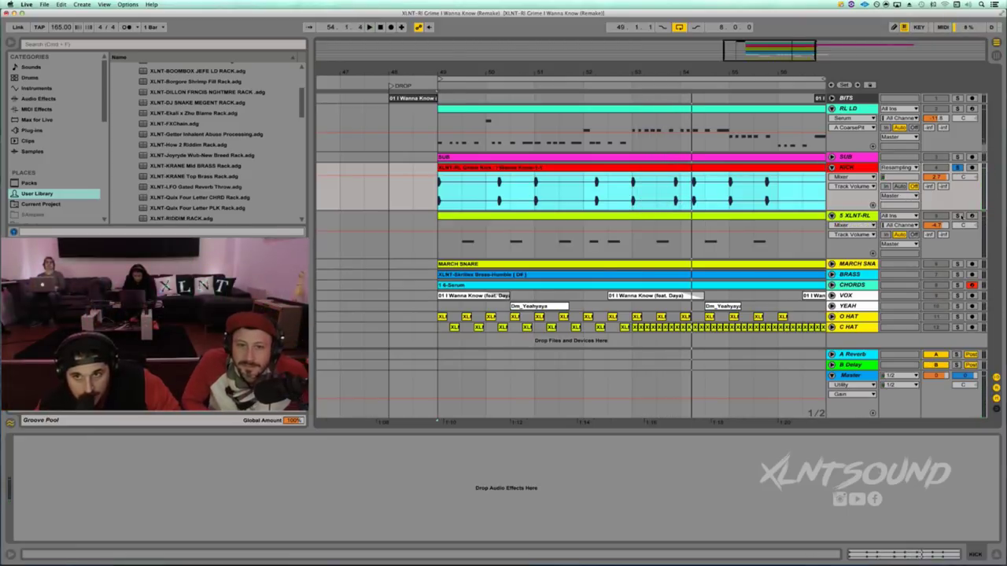
click(958, 216)
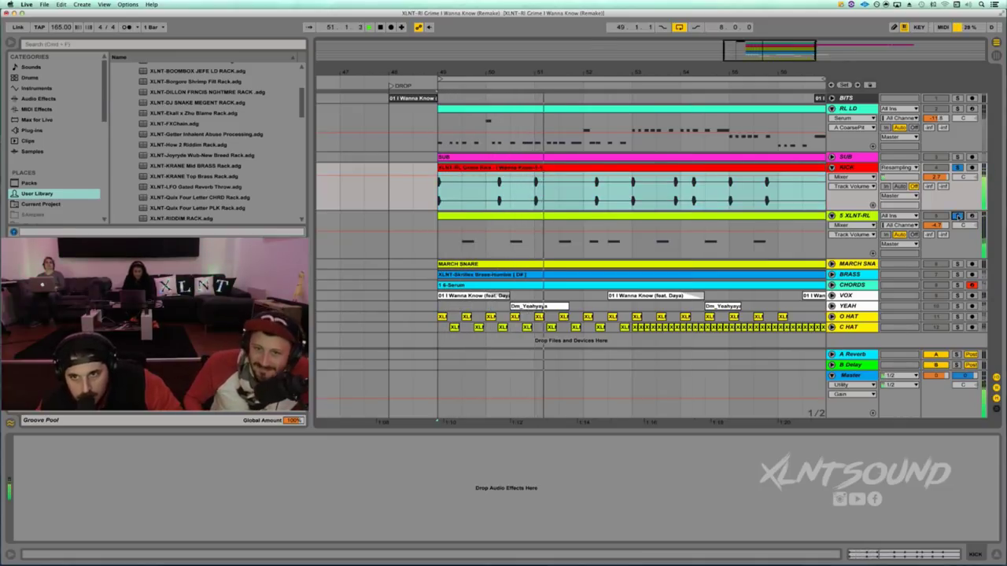
click(958, 216)
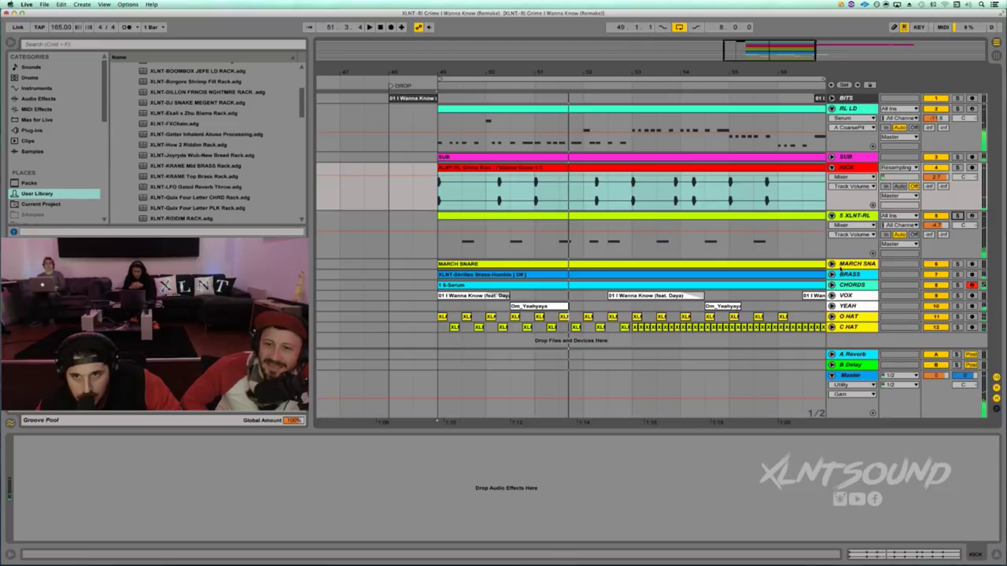
Unfold the MARCH SNARE track and play it soloed together with the KICK and 5 XLNT-RL tracks
click(832, 264)
click(861, 264)
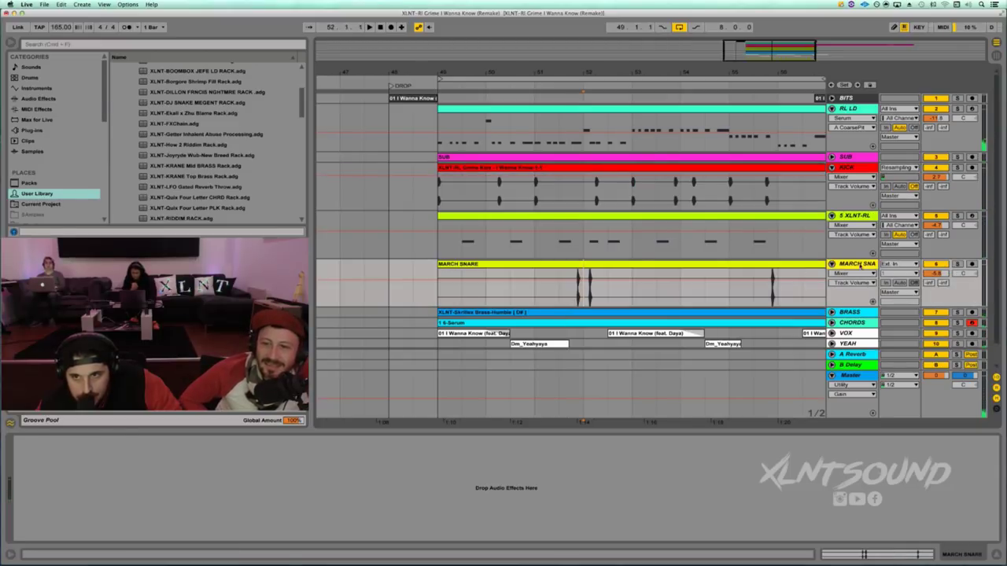
click(509, 300)
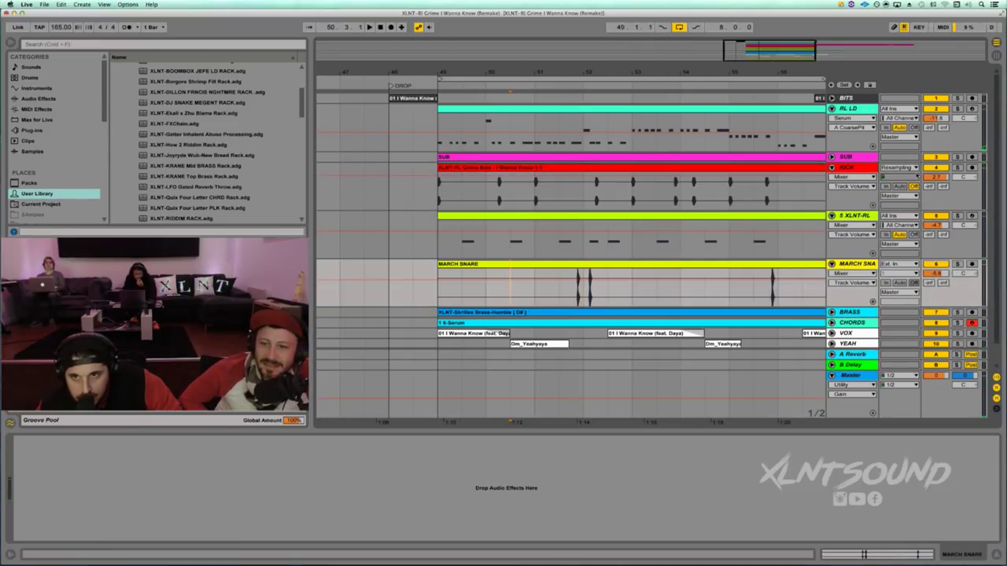
click(958, 167)
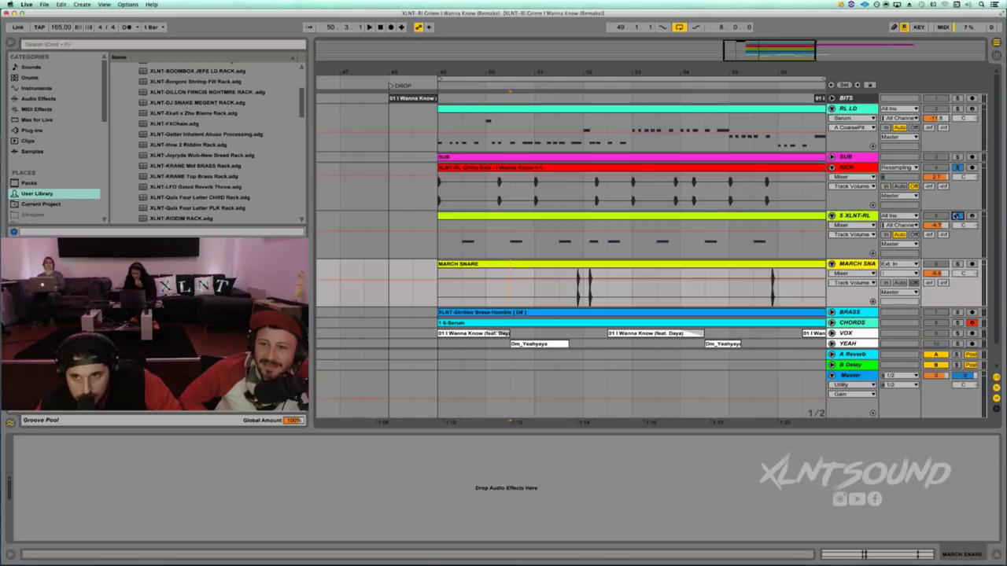
click(957, 264)
key(space)
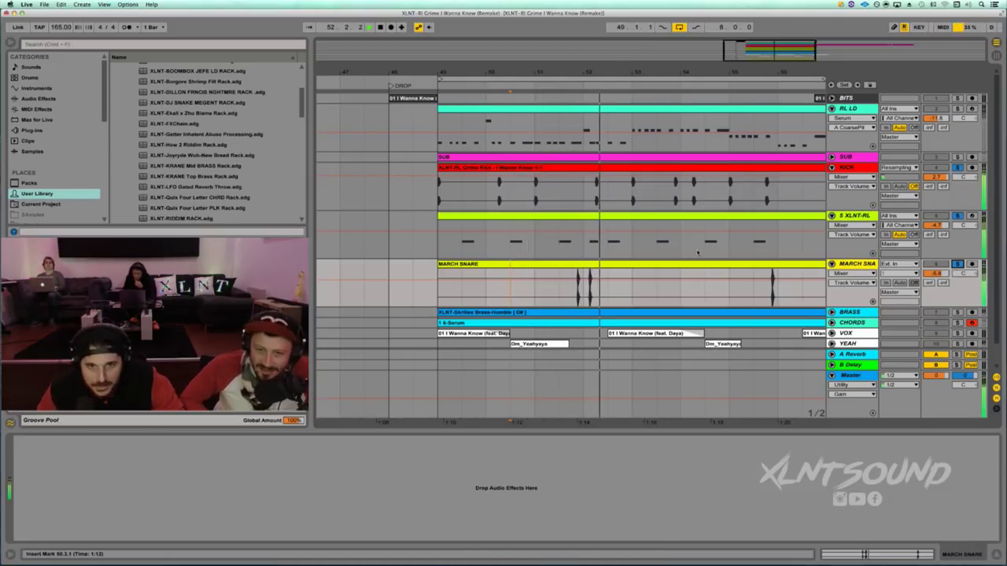
Unfold the BRASS track, select its audio clip, add the track to the soloed drums and play the loop
scroll(697, 252, down, 1)
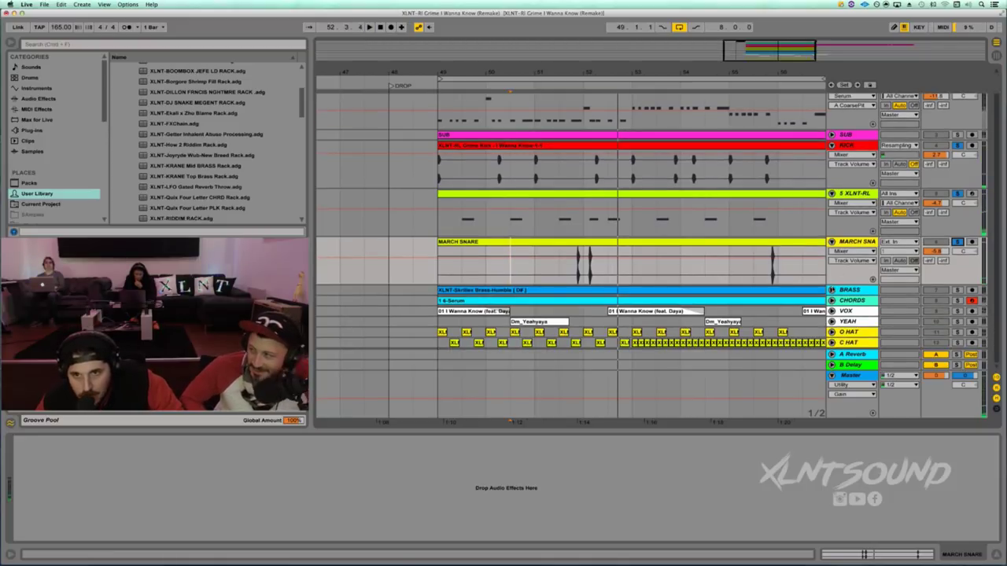
click(832, 291)
click(750, 292)
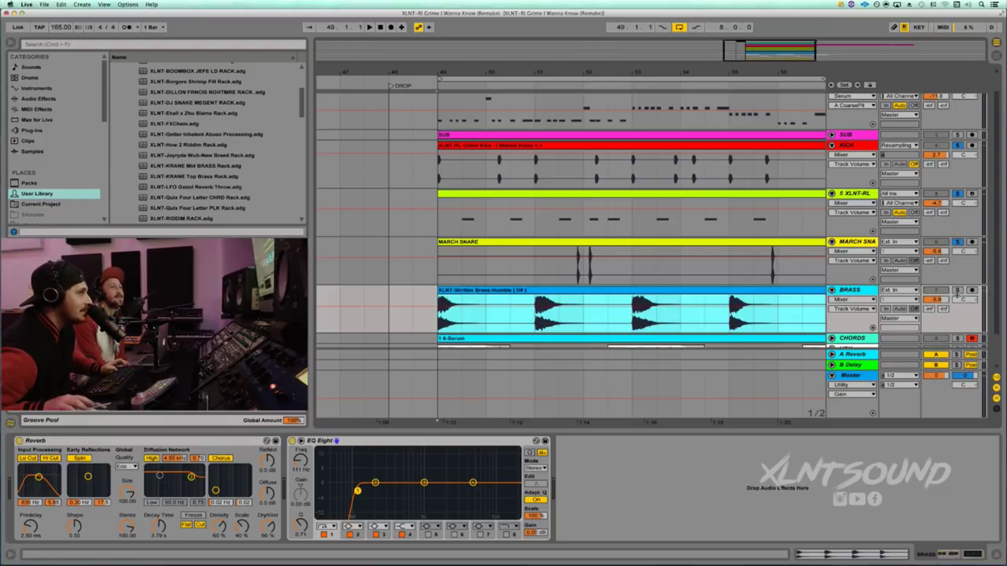
click(958, 292)
key(space)
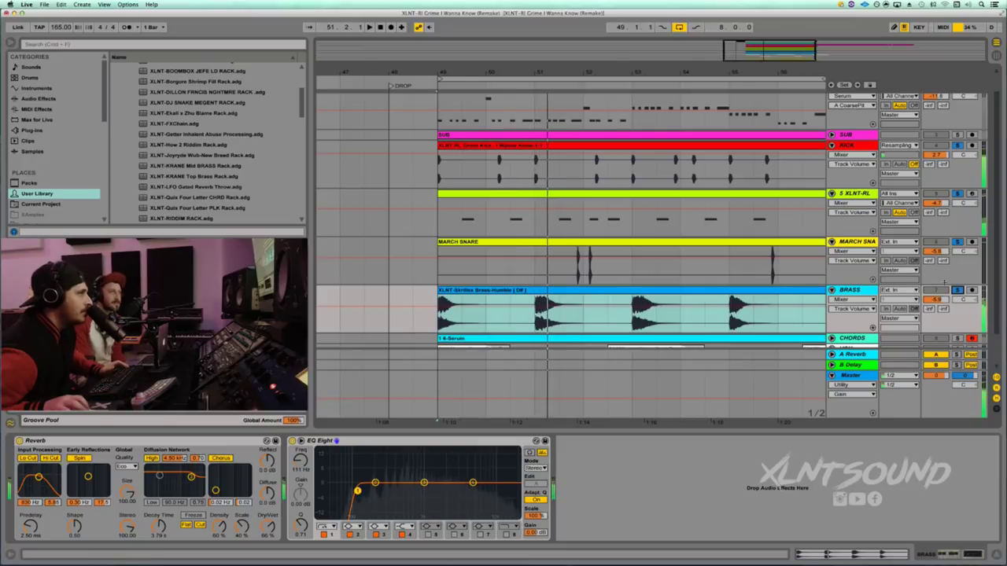
Unfold the CHORDS track, solo it on its own, bring its Serum device into view and play the chords
scroll(945, 283, down, 3)
click(832, 301)
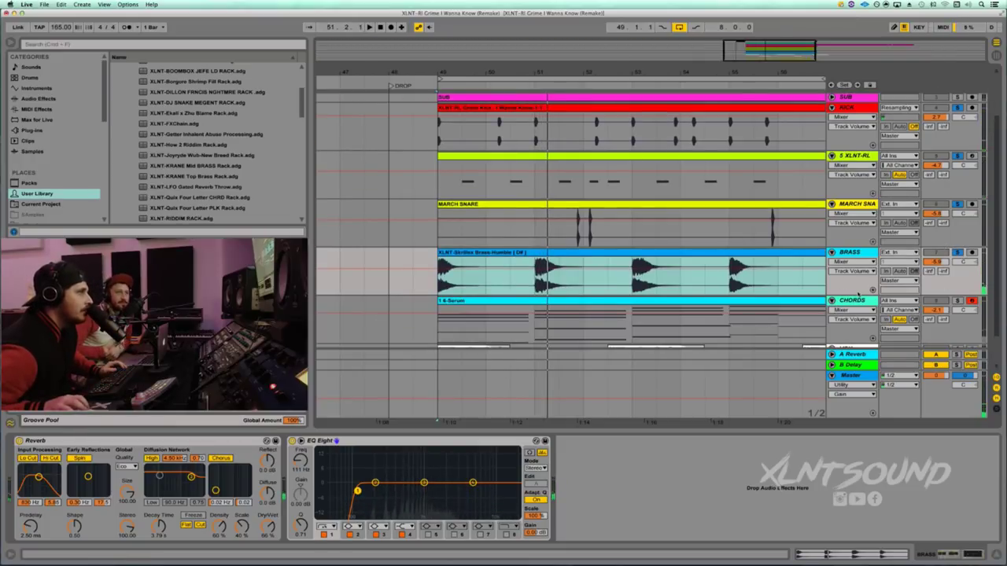
scroll(859, 294, down, 3)
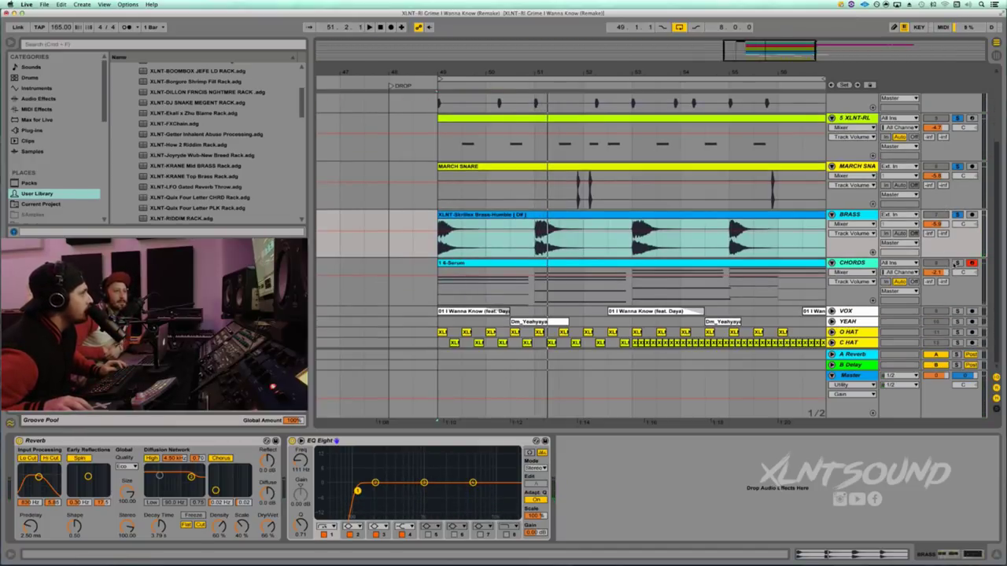
click(864, 263)
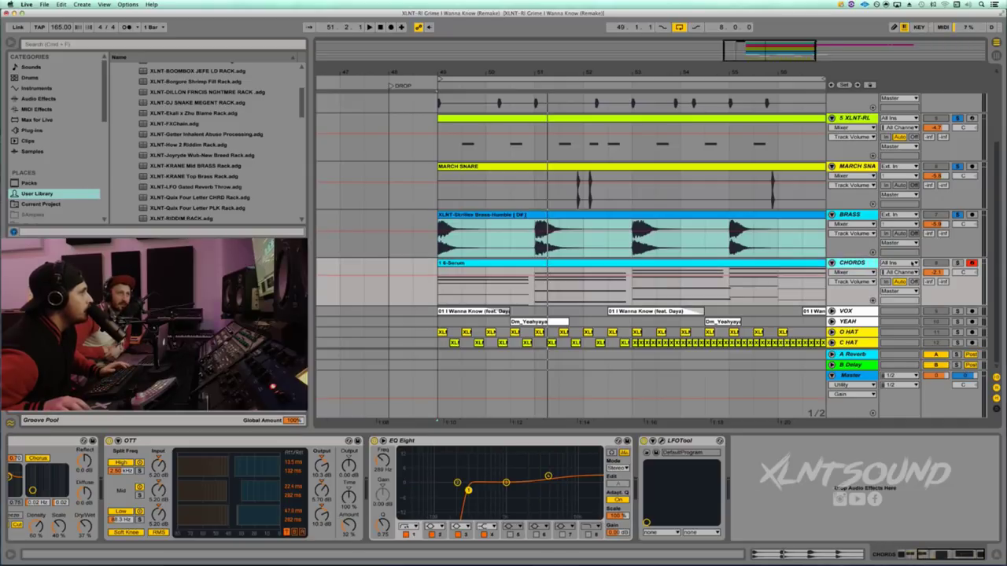
click(958, 263)
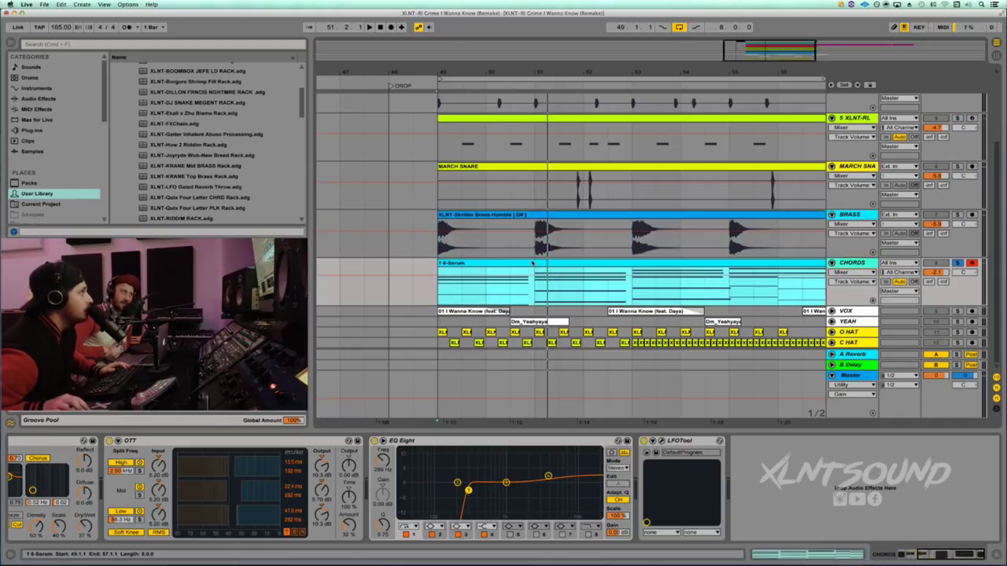
scroll(579, 483, left, 5)
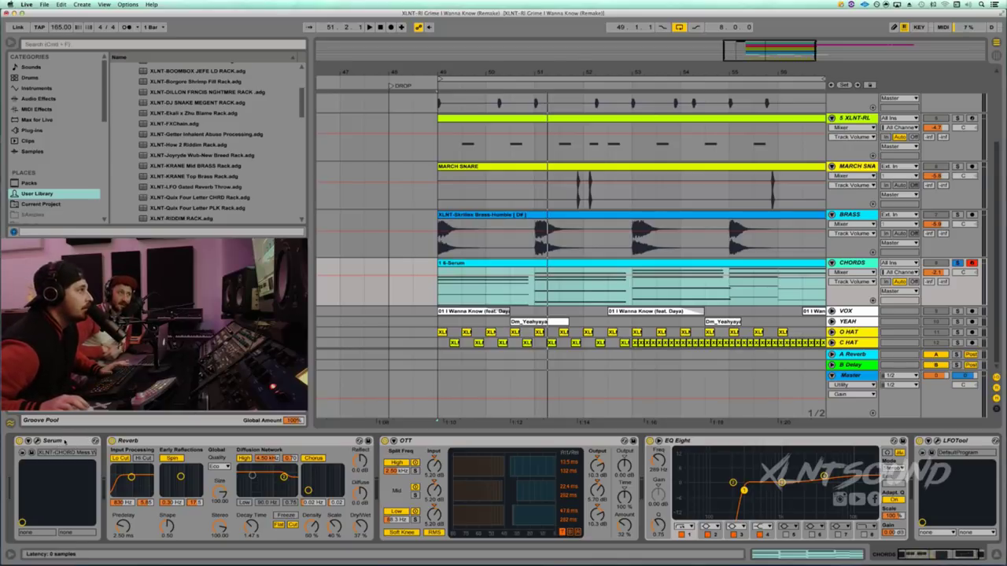
key(space)
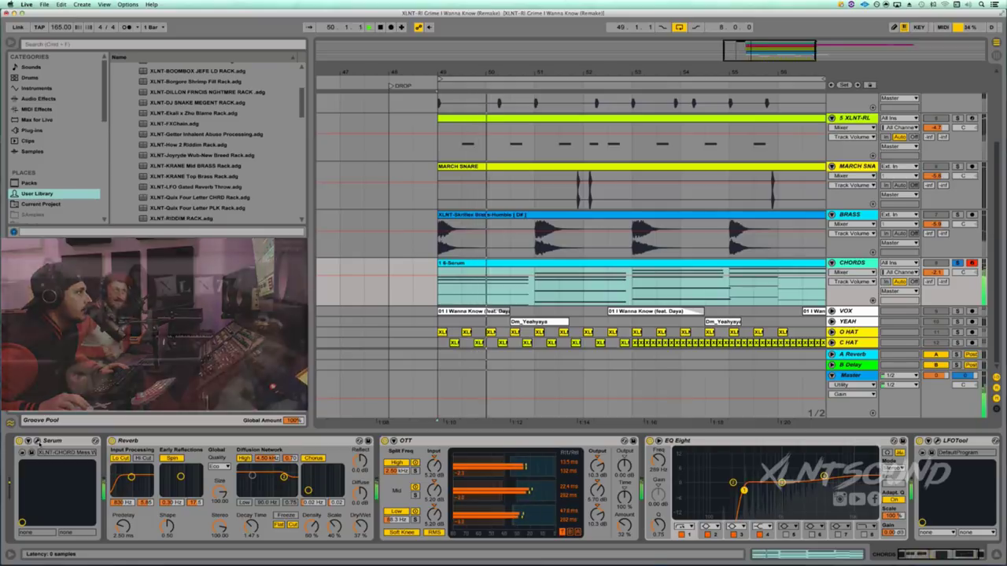
Open the CHORDS track's Serum plug-in, stop playback, and move and enlarge the Serum window over the arrangement
click(37, 441)
key(space)
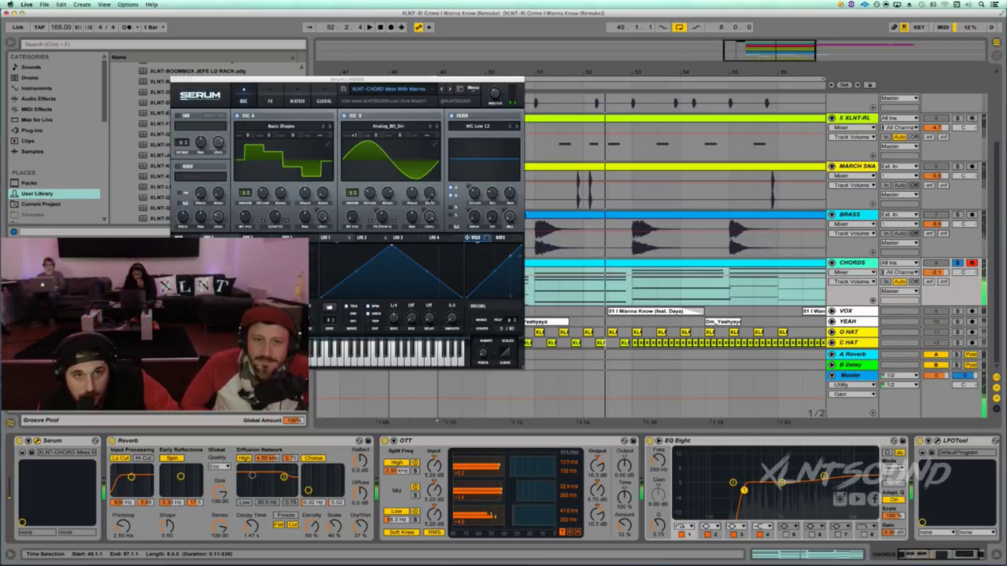
drag(392, 81, 648, 68)
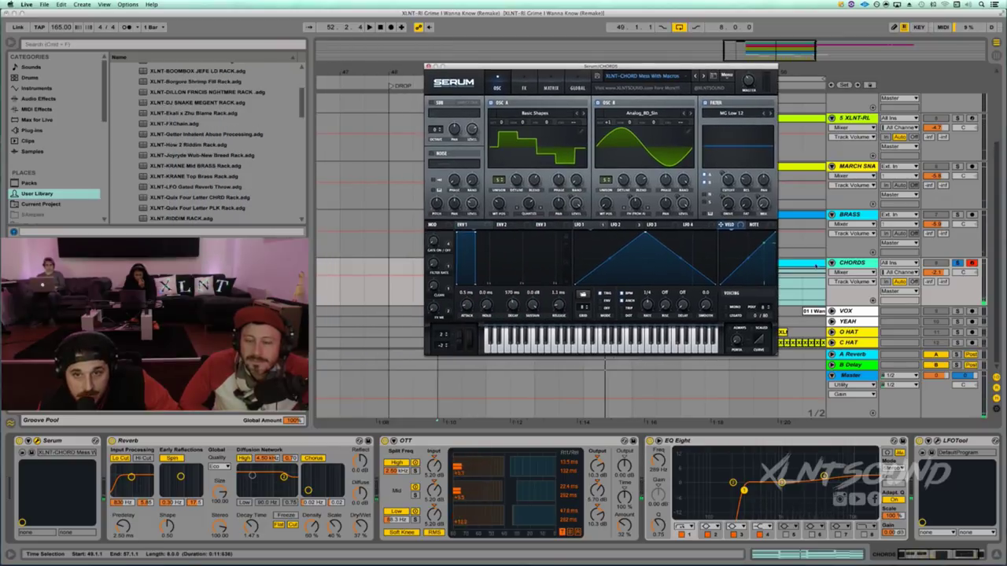
drag(774, 351, 893, 450)
drag(858, 417, 857, 418)
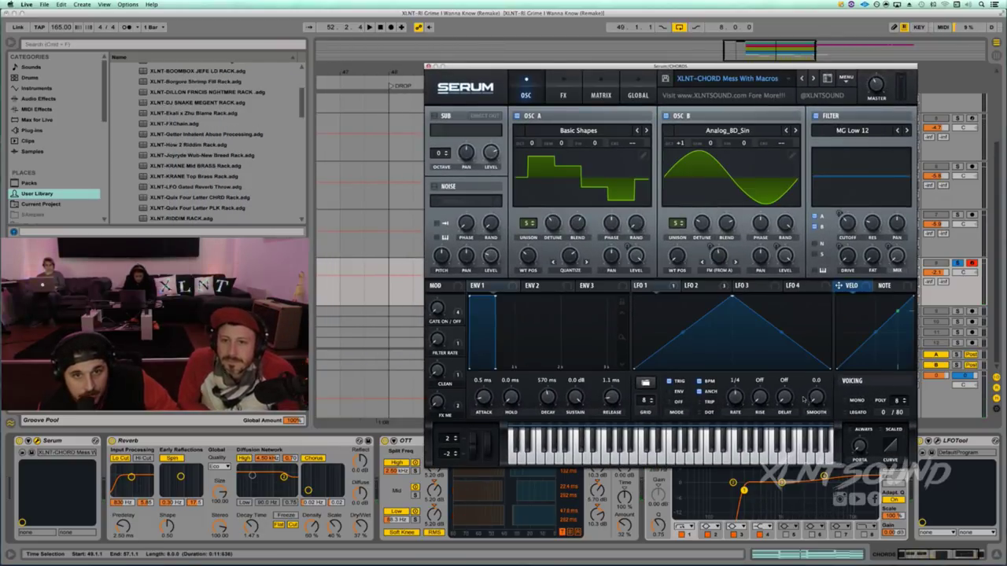
During playback, raise Serum's Gate On / Off macro to 100% and adjust the Filter Rate macro, finishing by closing Serum
mouse_move(439, 312)
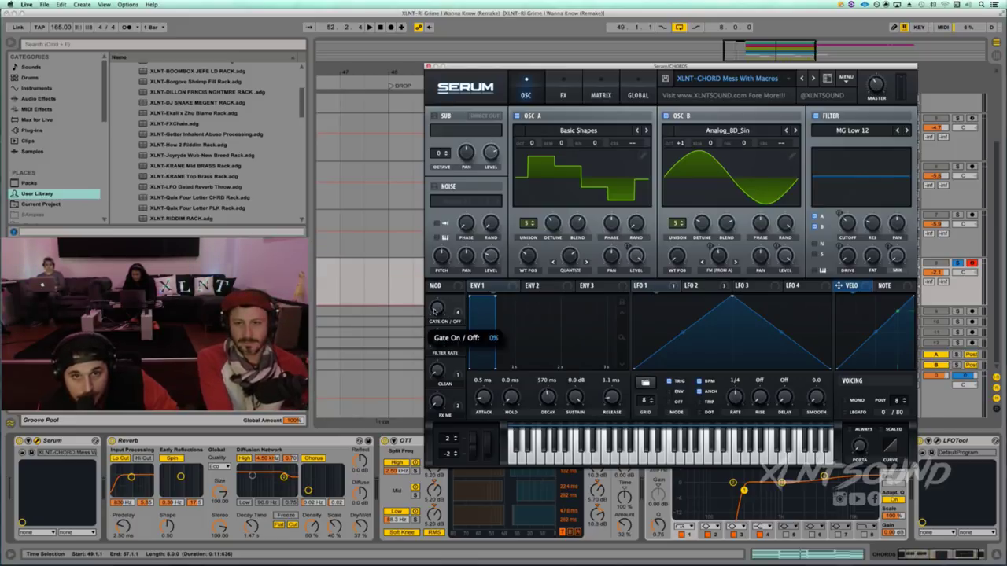
key(space)
drag(447, 313, 460, 237)
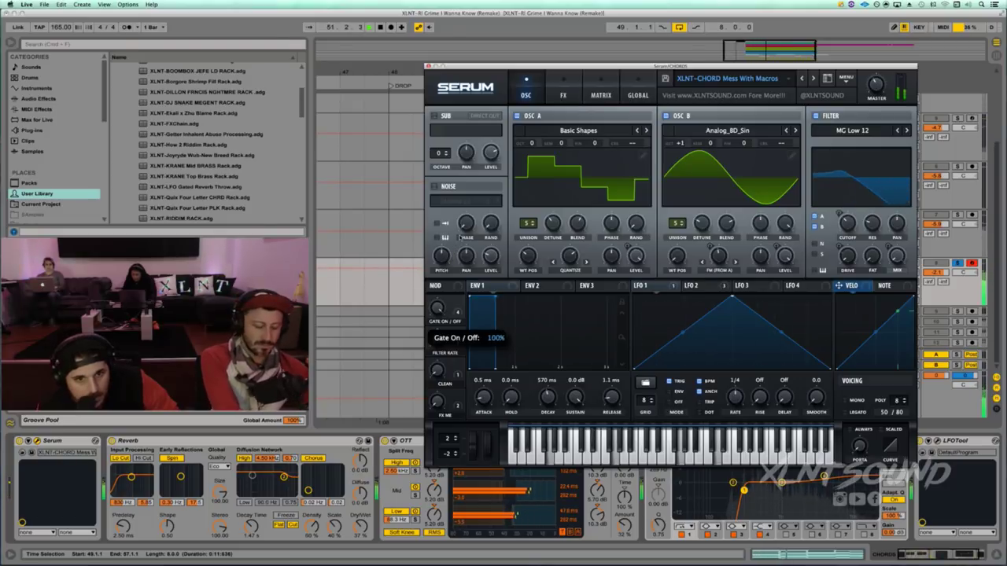
mouse_move(453, 339)
mouse_down()
mouse_move(443, 291)
mouse_move(442, 339)
mouse_up()
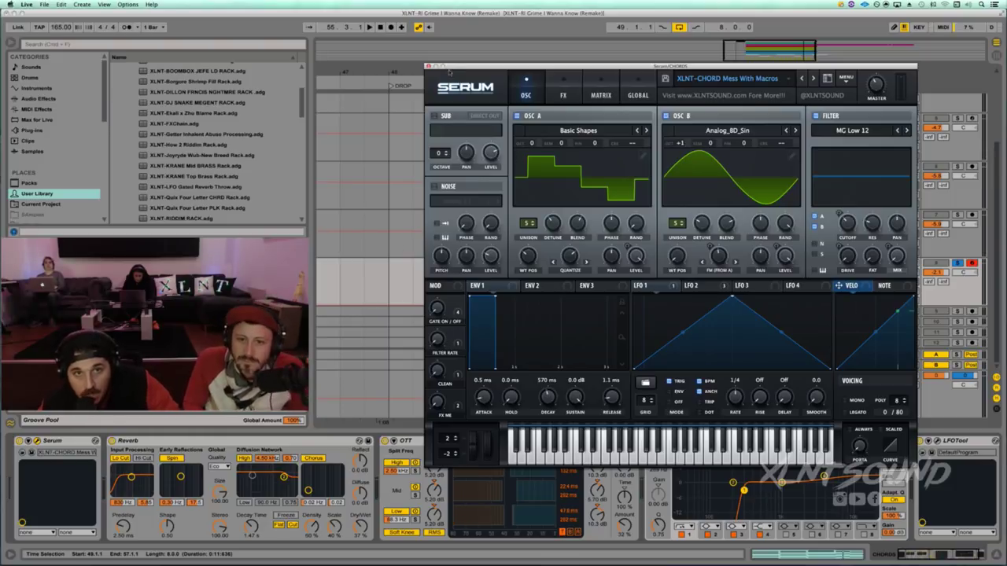
click(428, 67)
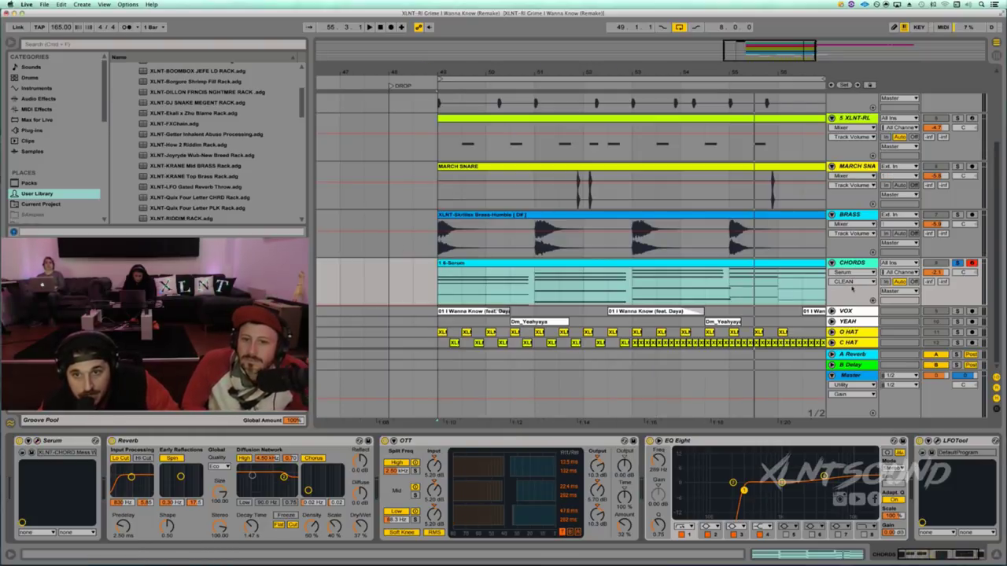
Unfold the VOX track and play its vocal clip soloed, leaving the VOX and YEAH tracks folded
click(831, 311)
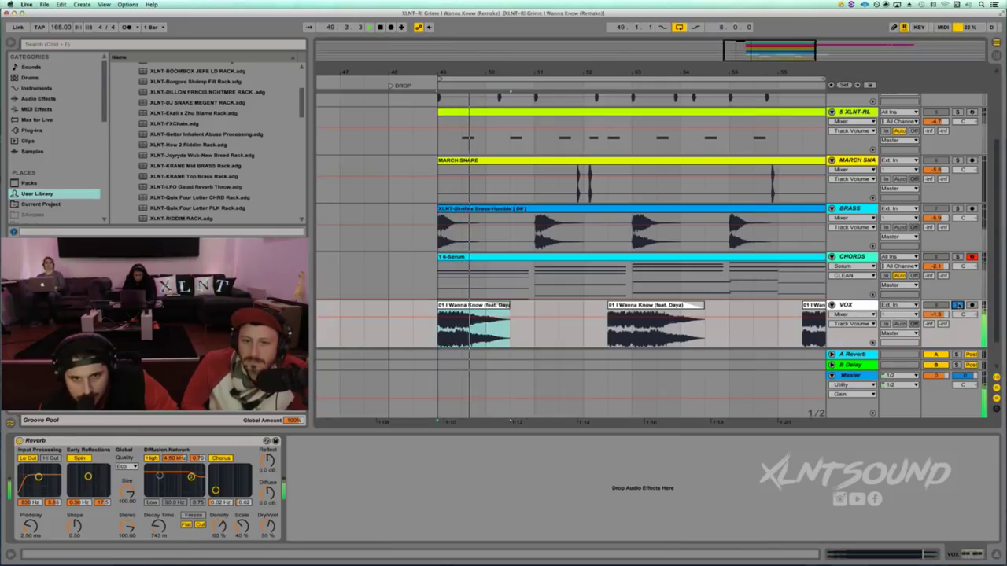
scroll(716, 289, down, 2)
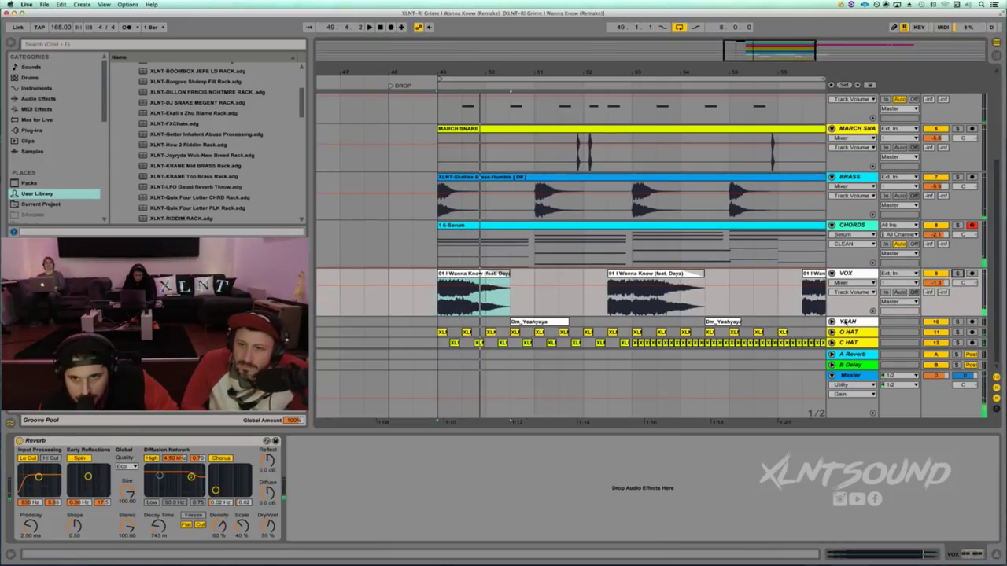
click(832, 322)
click(831, 306)
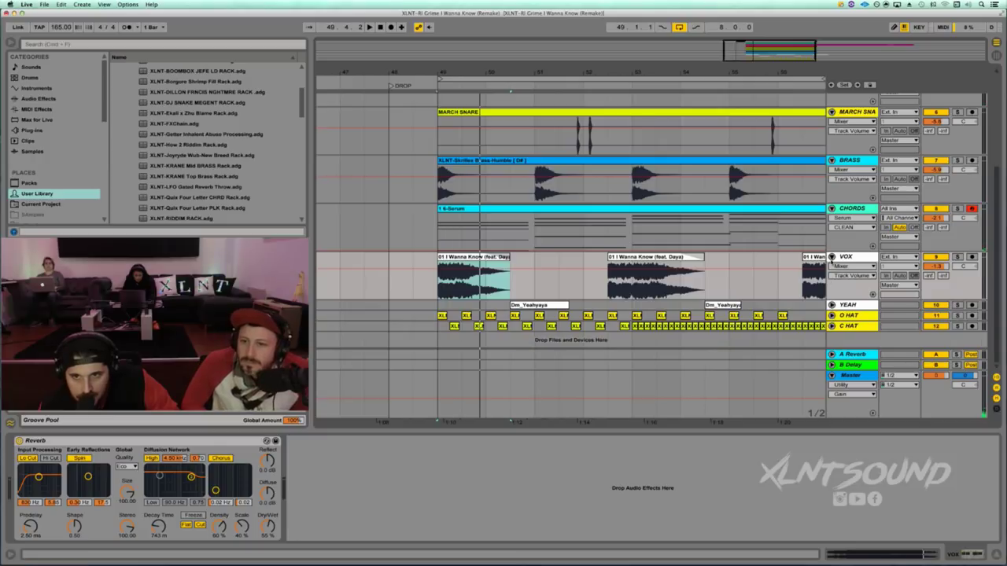
click(831, 257)
Unfold and select the O HAT track, solo it and play the open hi-hat pattern
click(832, 278)
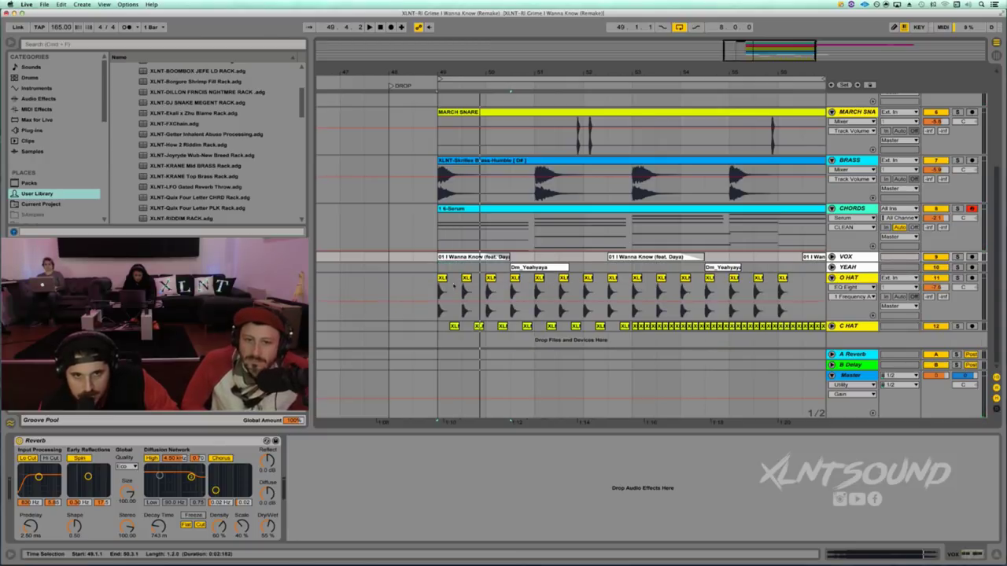
click(854, 278)
click(958, 278)
key(space)
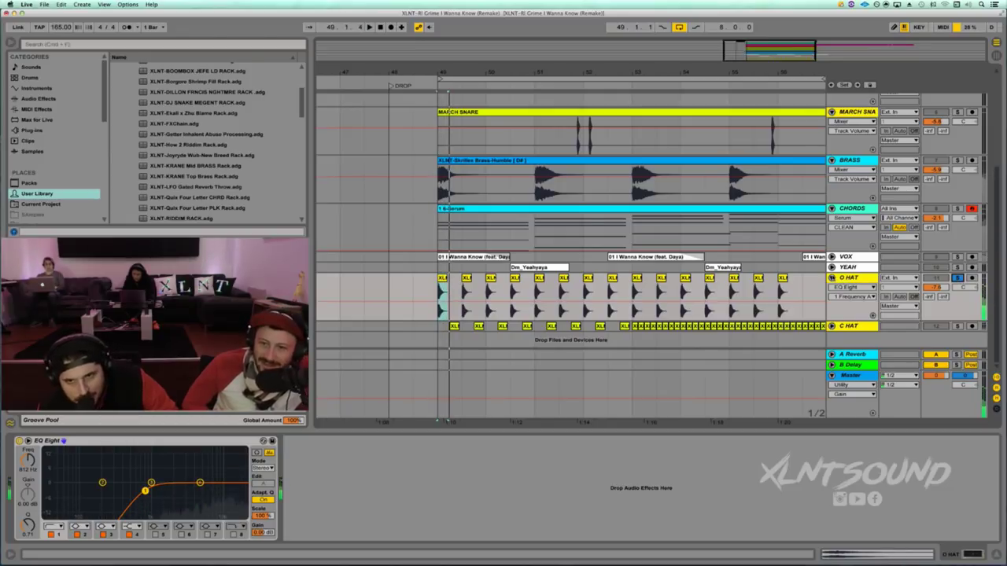
Fold the O HAT track, then unfold the C HAT track and audition the closed hi-hats in solo
click(831, 278)
click(832, 288)
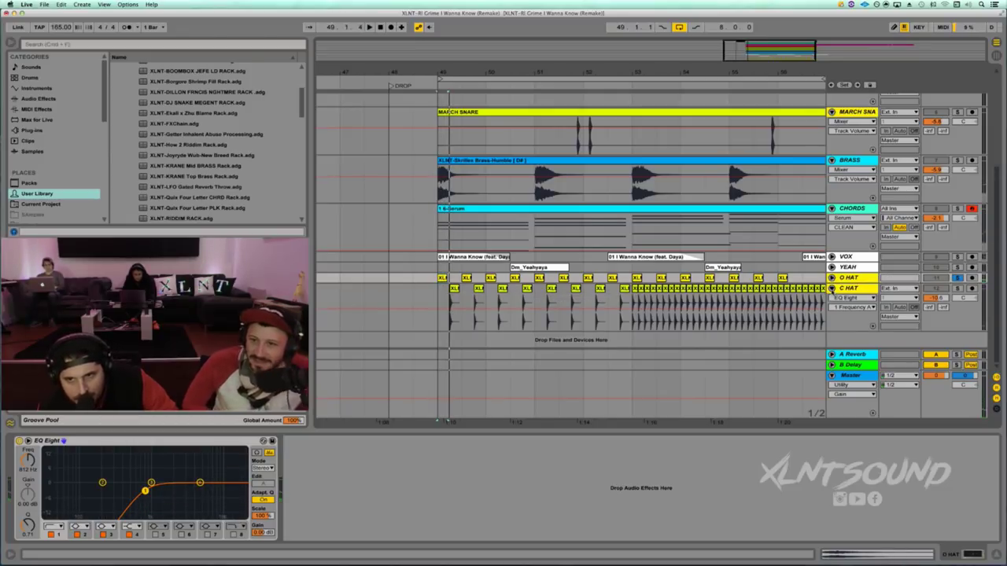
click(957, 288)
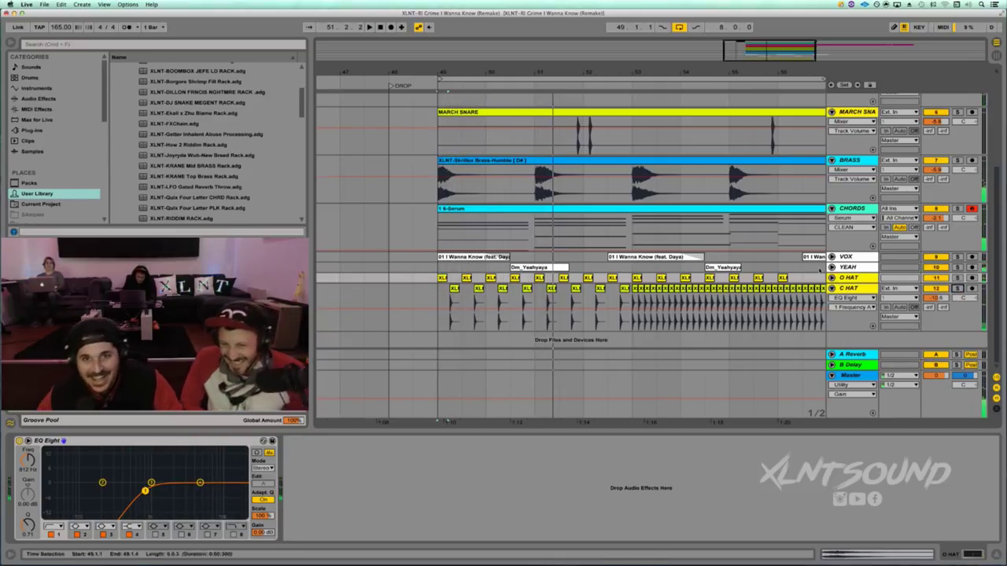
Play the full drop from the DROP locator at bar 48
drag(489, 73, 489, 63)
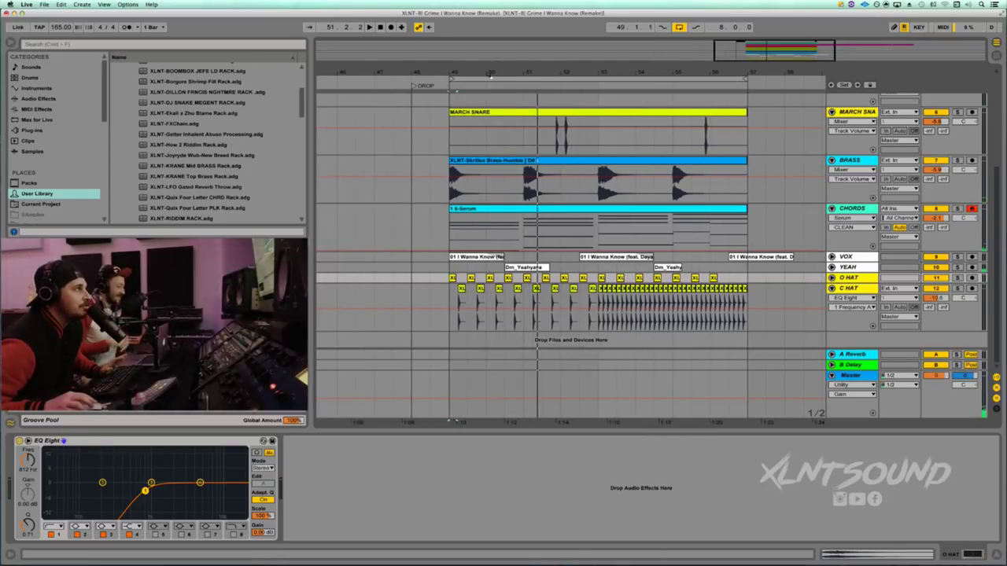
click(416, 100)
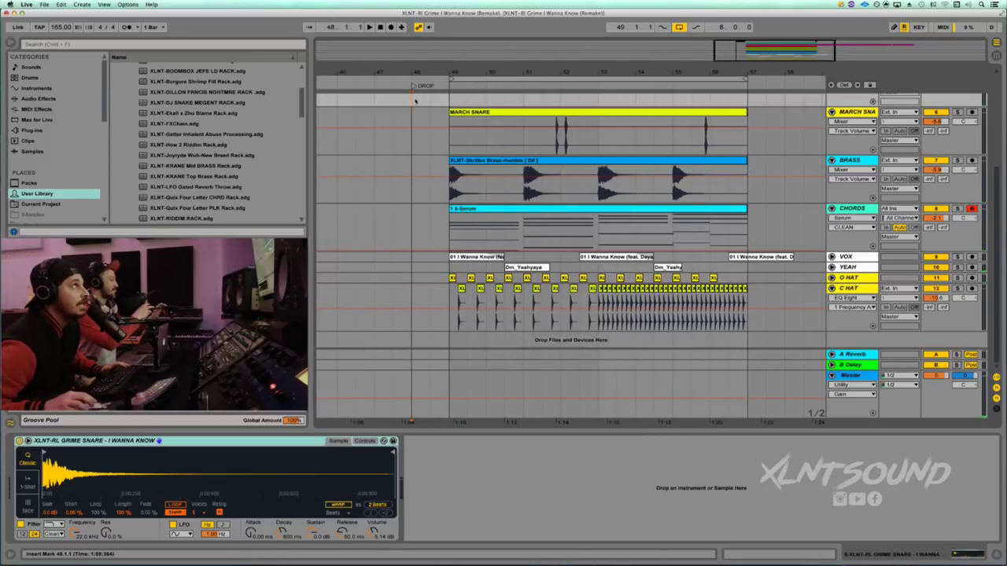
key(space)
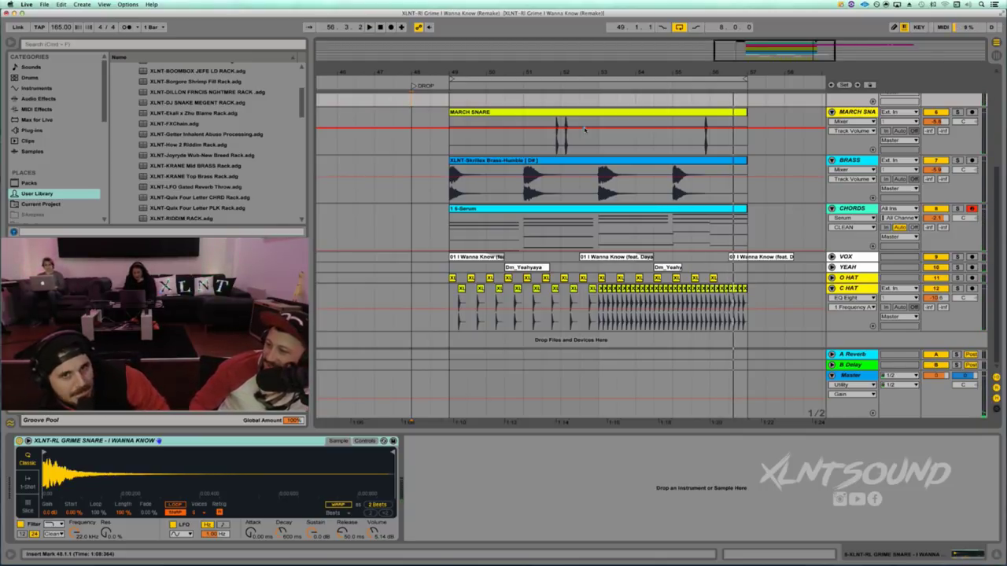
drag(520, 68, 503, 103)
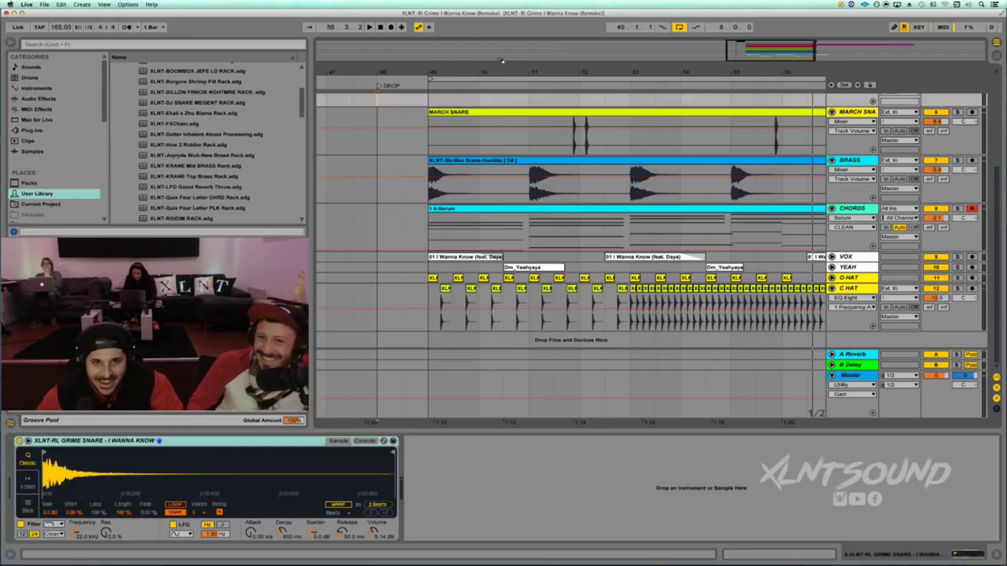
Insert a new MIDI track directly below the RL LD track and give it the same teal colour
drag(480, 72, 481, 84)
scroll(485, 205, up, 5)
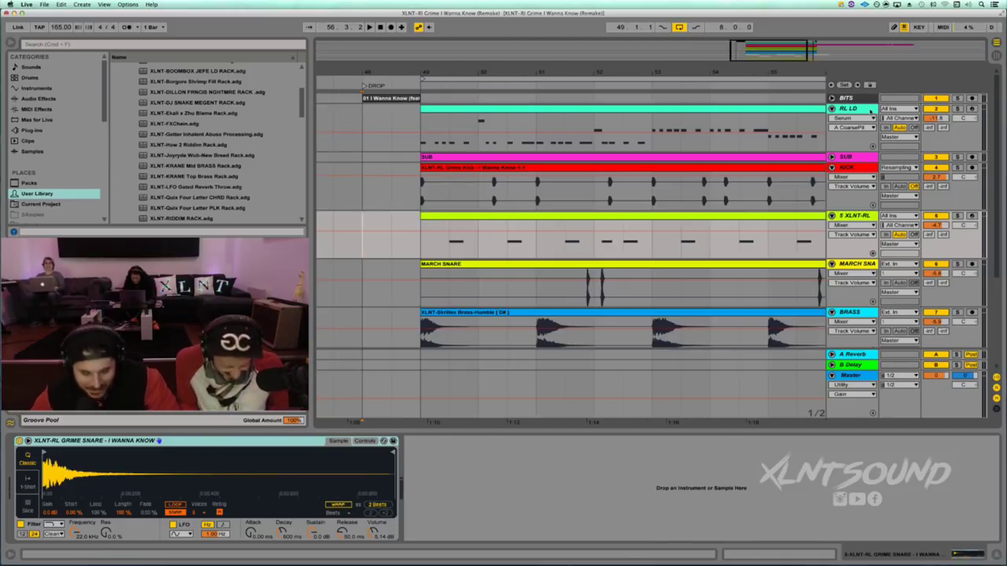
click(871, 110)
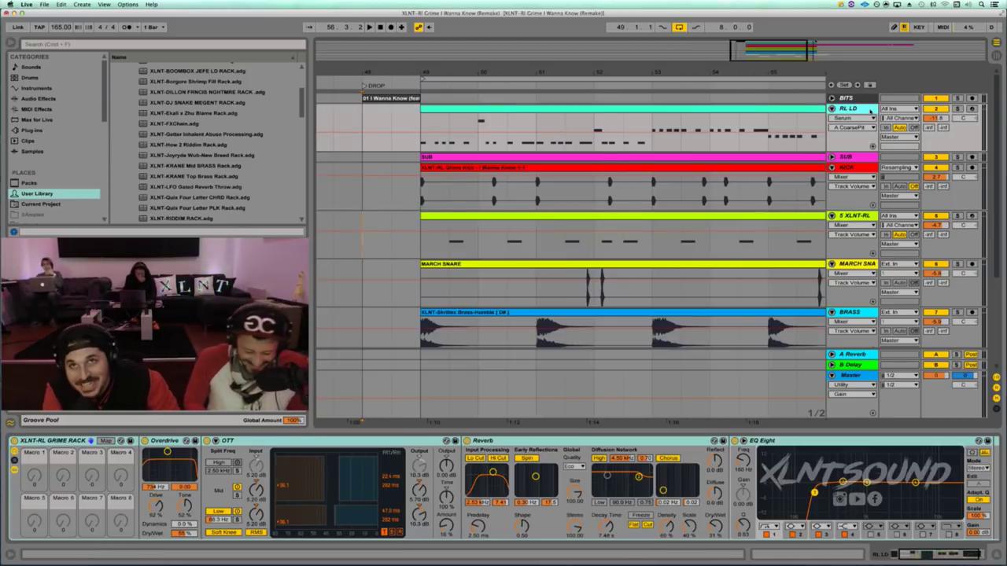
key(super+shift+t)
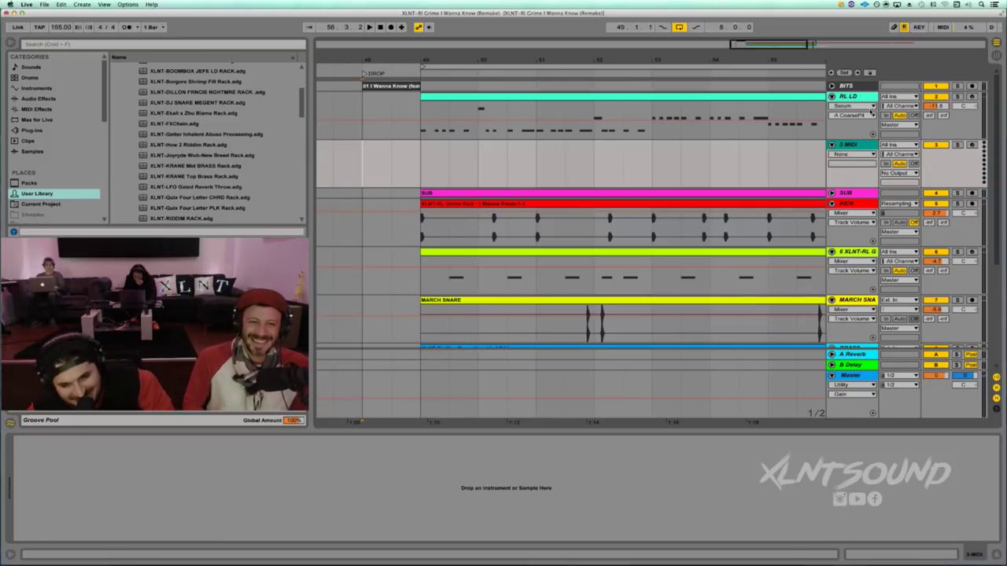
right_click(857, 147)
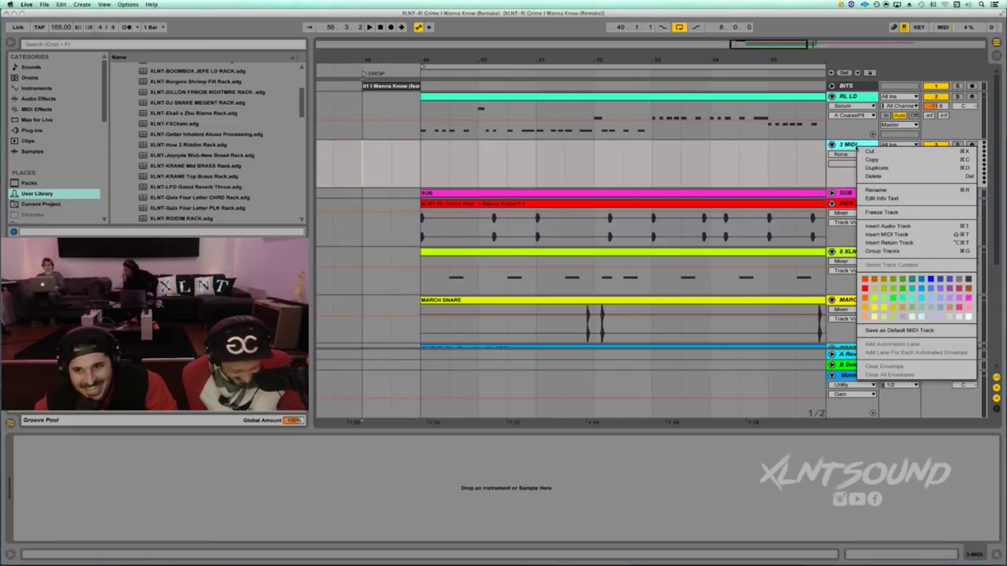
click(913, 298)
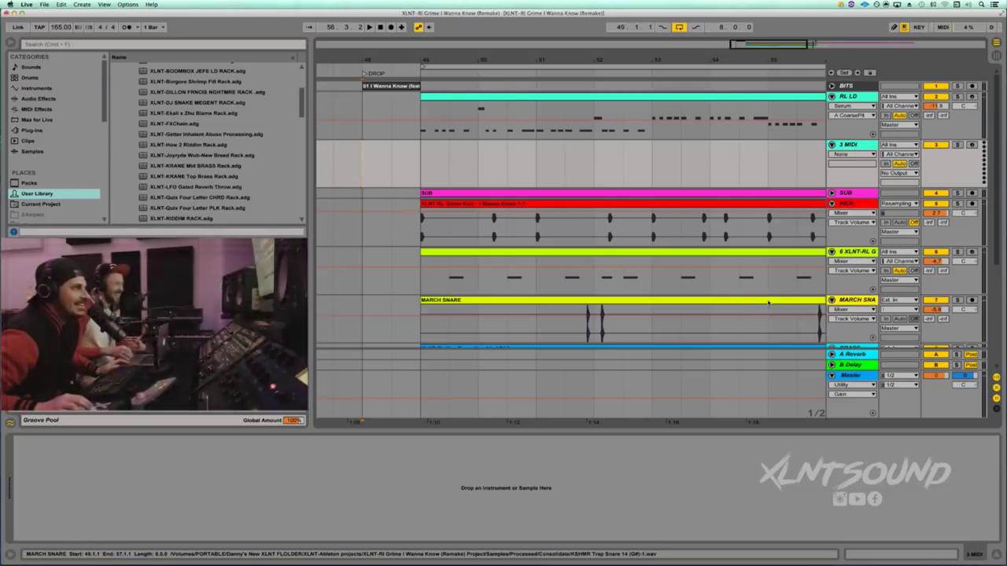
Copy the RL LD clip onto the new MIDI track at bar 49 and view the copy's Pitch Bend envelope
click(599, 100)
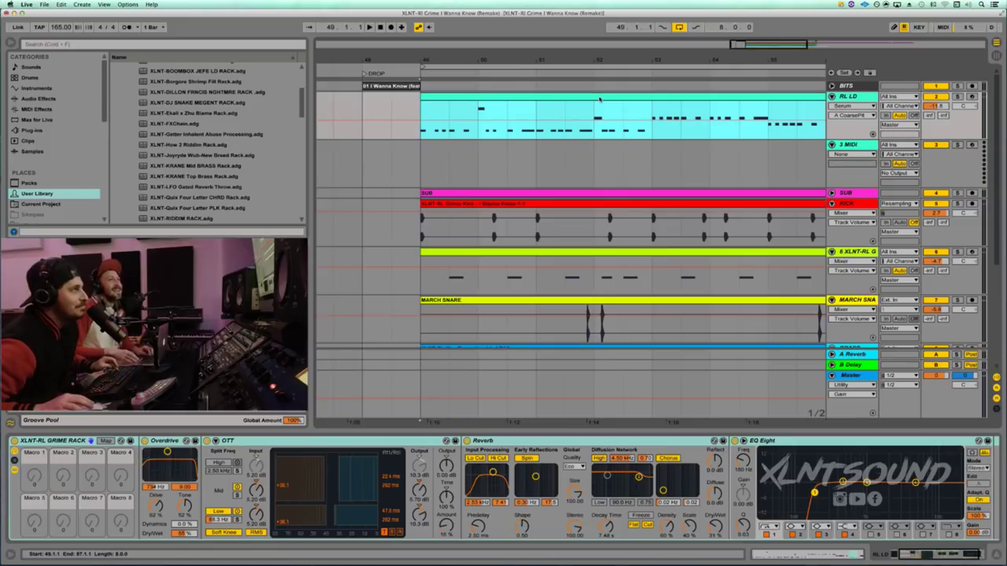
drag(599, 99, 736, 150)
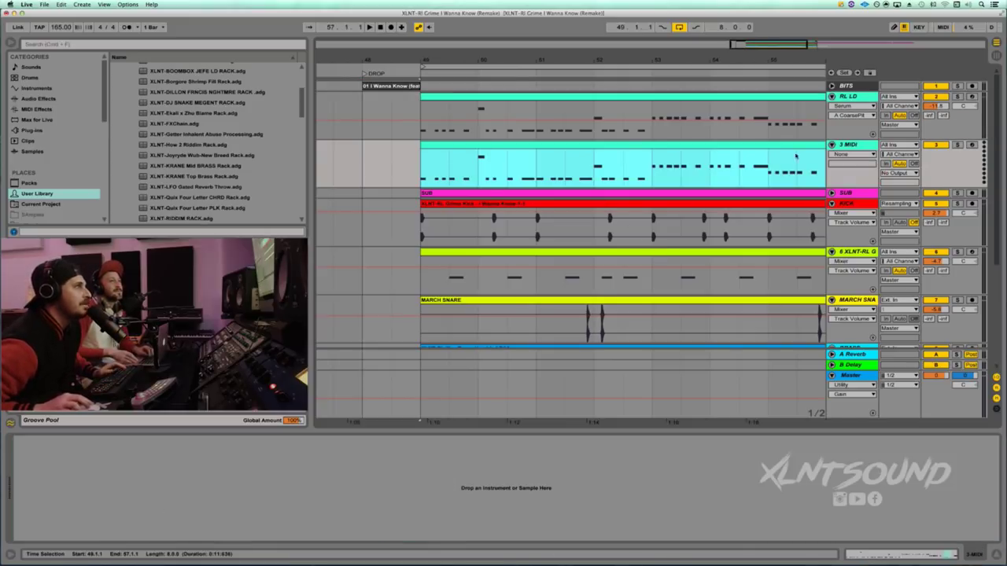
double_click(736, 149)
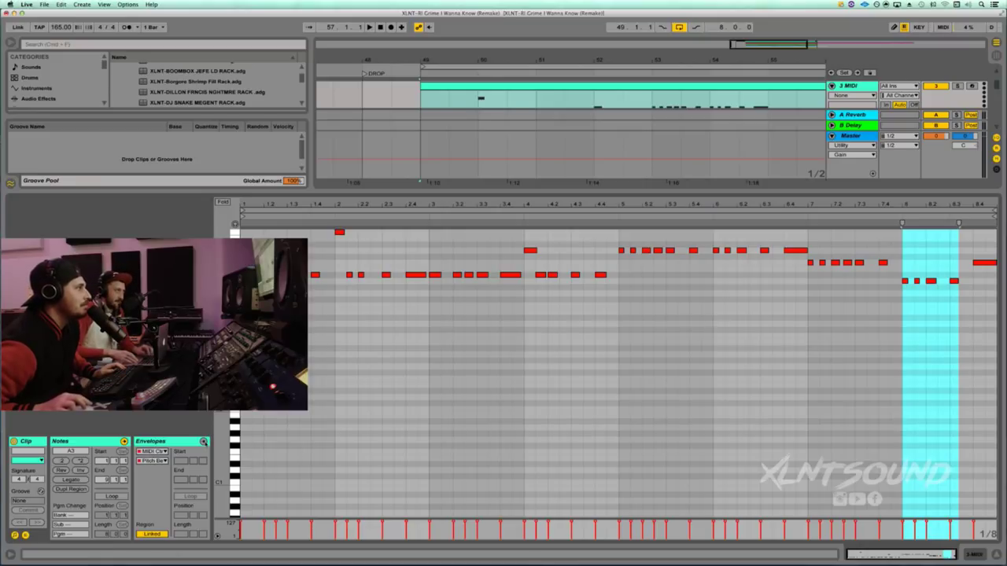
click(203, 441)
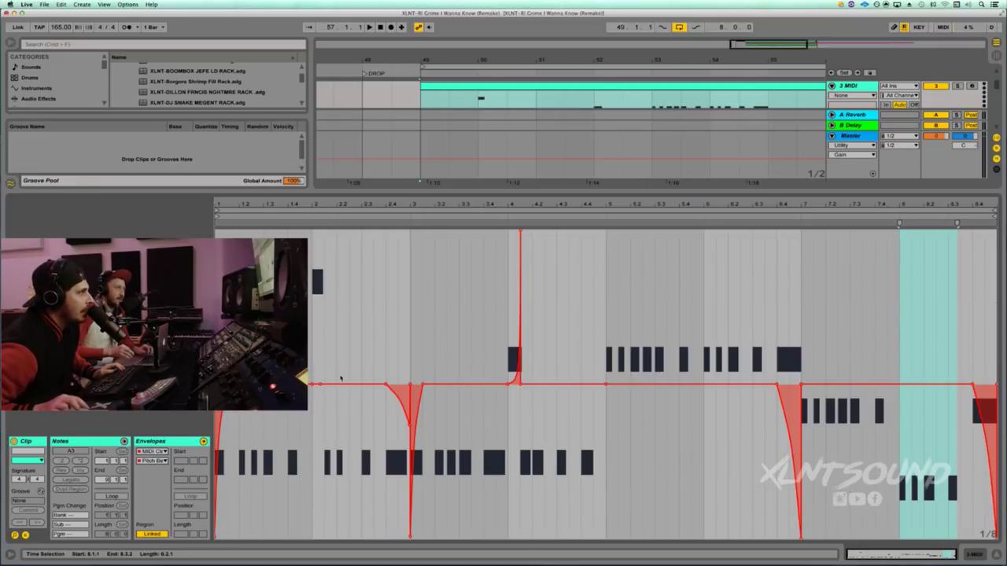
click(507, 101)
key(shift+Tab)
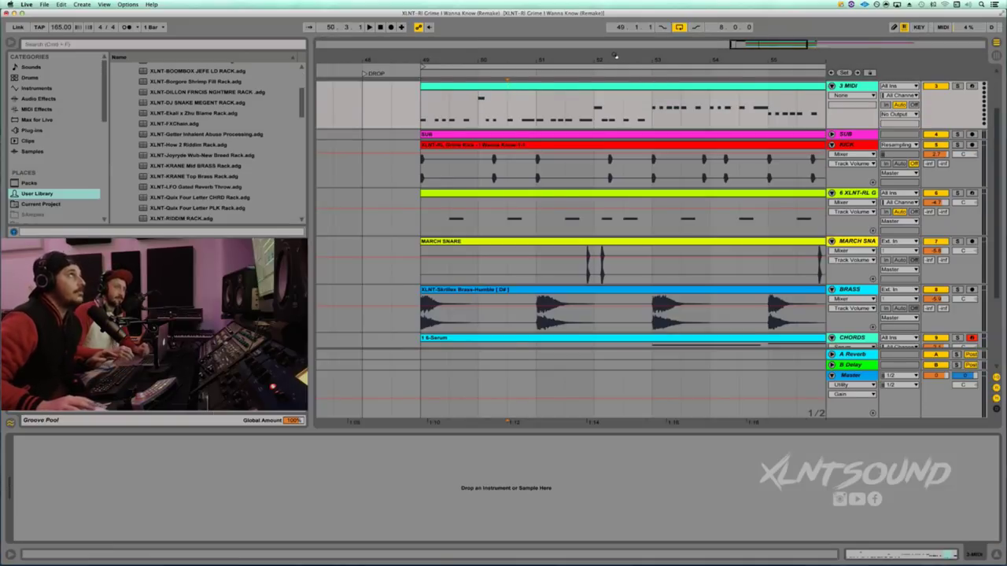
Search the browser's plug-ins for "serum", load the VST version of Serum onto the new MIDI track, and enlarge its window
drag(616, 57, 616, 53)
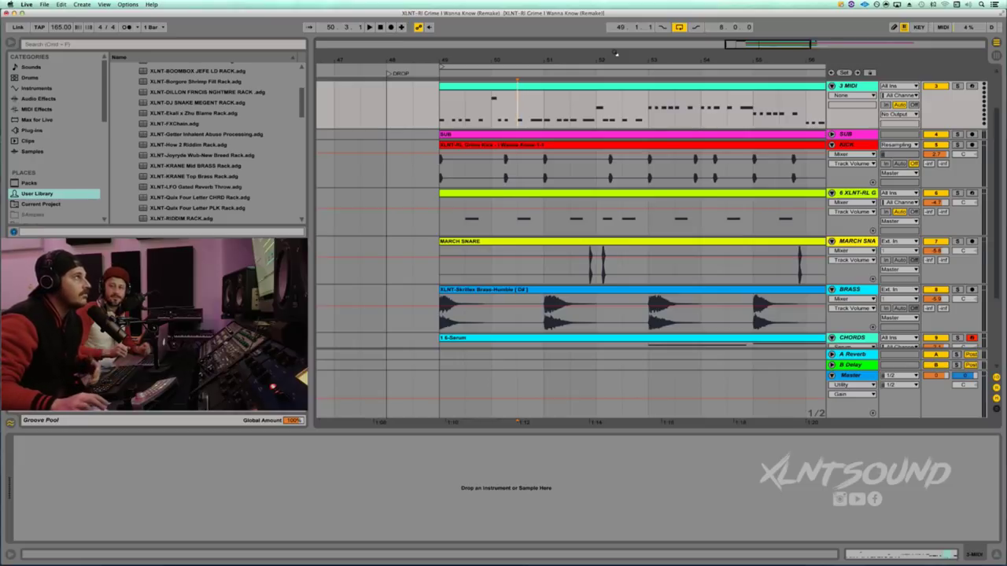
drag(613, 60, 609, 56)
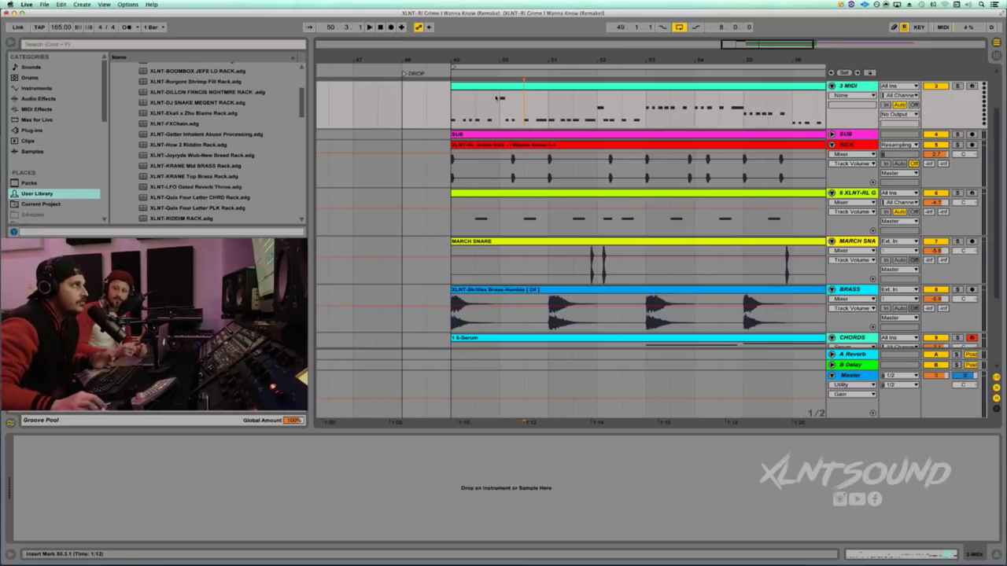
click(485, 87)
click(69, 44)
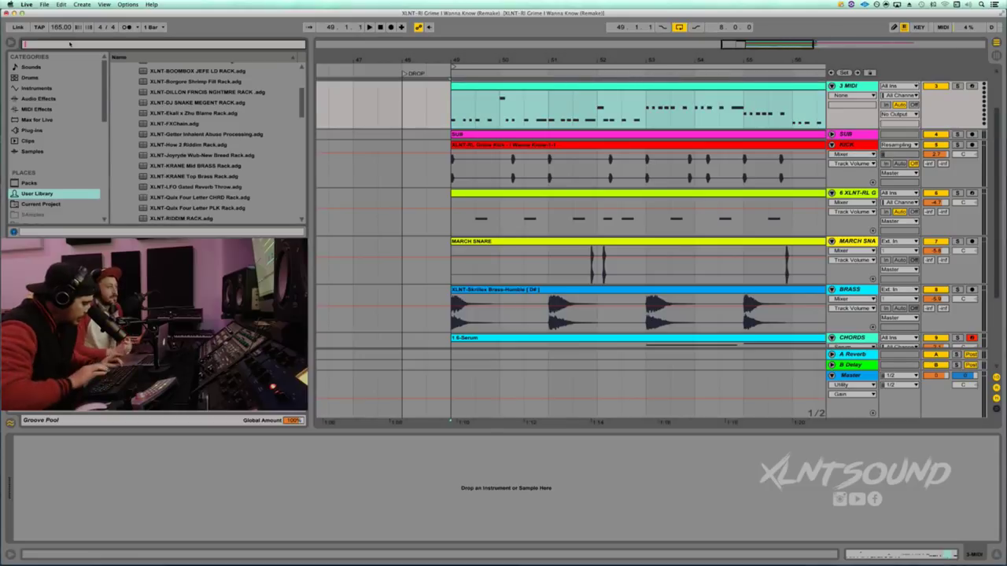
text(serum)
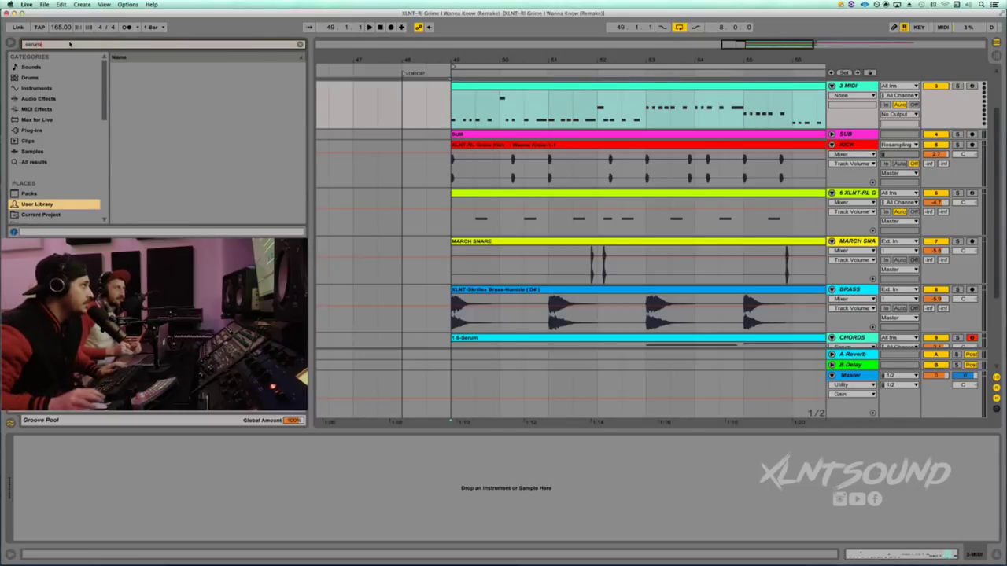
click(34, 130)
click(115, 67)
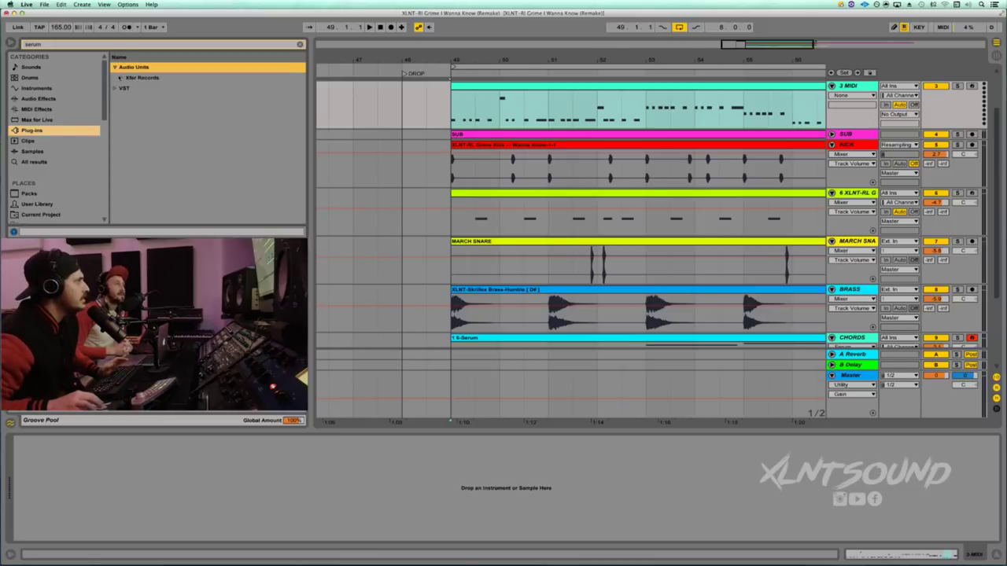
click(128, 77)
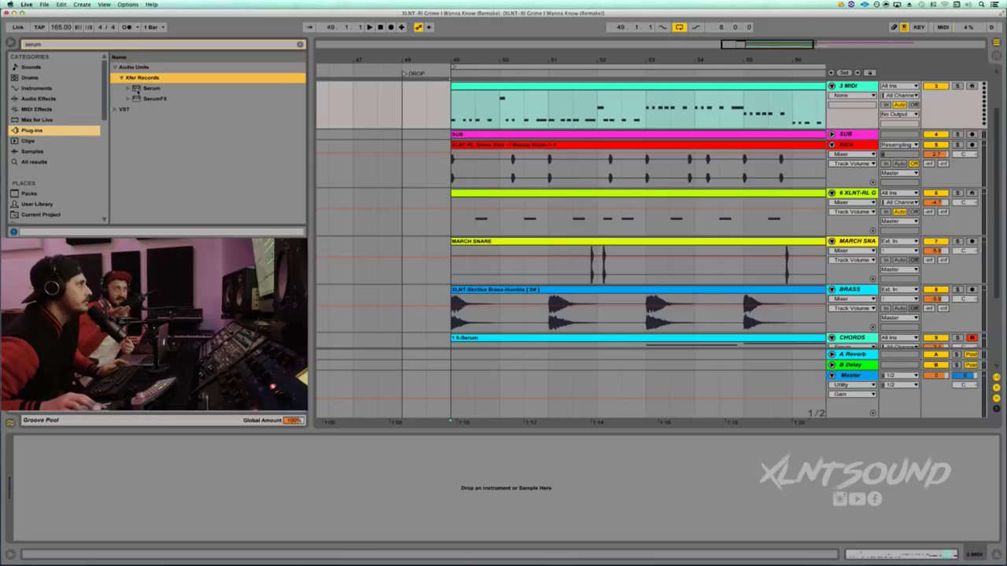
click(117, 110)
drag(131, 88, 488, 117)
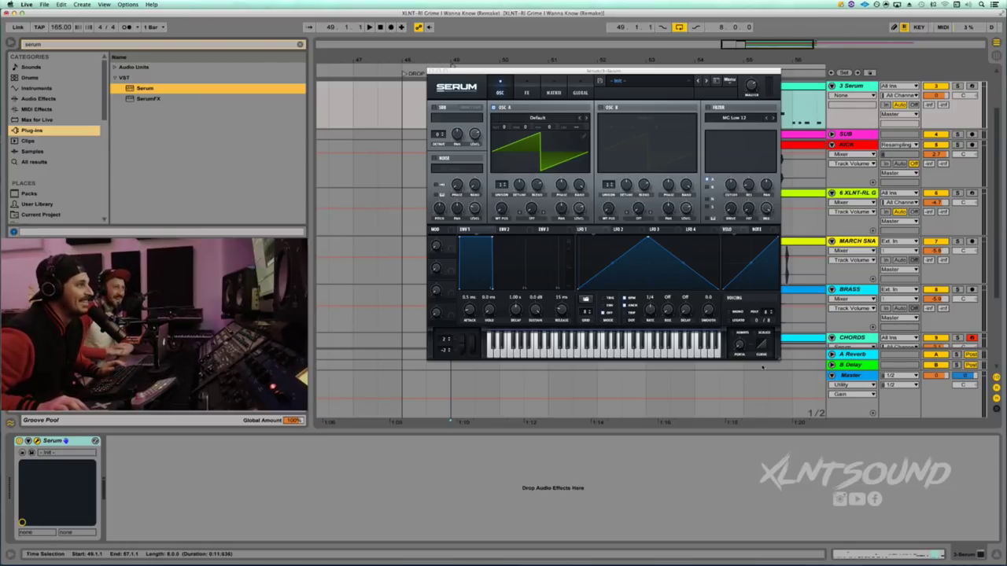
drag(780, 359, 869, 411)
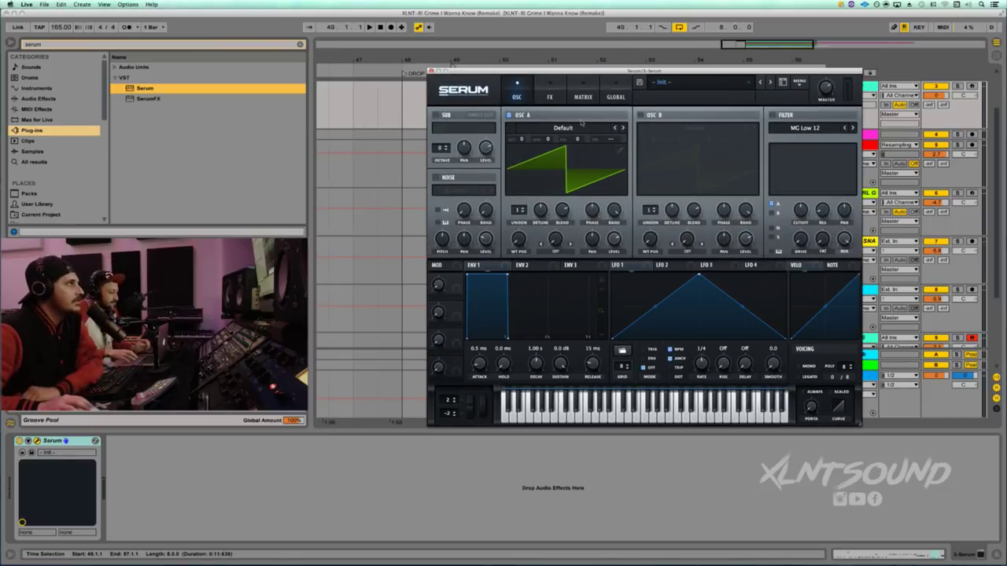
Load the Analog wavetable PWM Genji into oscillator A, set 4 unison voices, and raise the wavetable position slightly
click(572, 126)
mouse_move(571, 139)
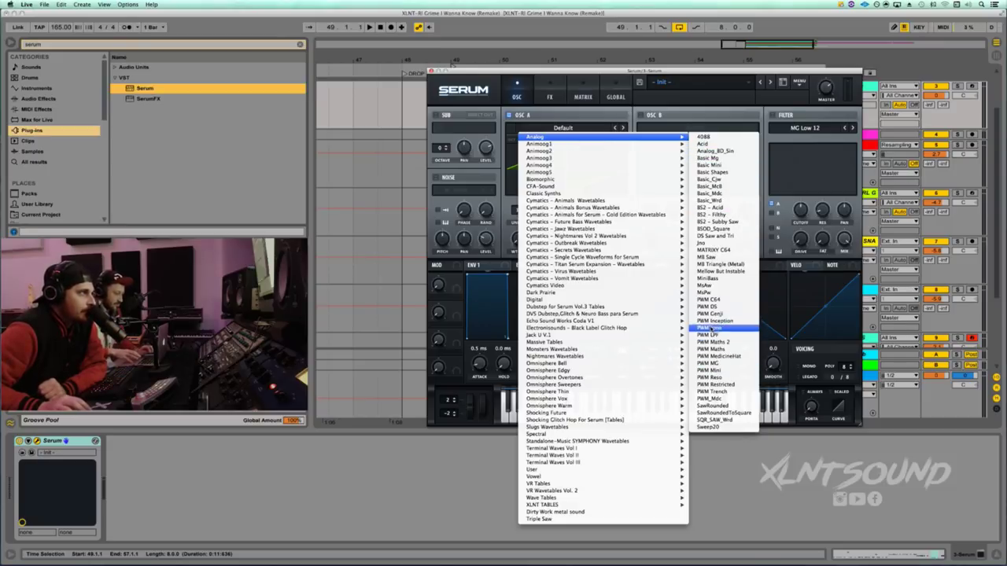
click(710, 313)
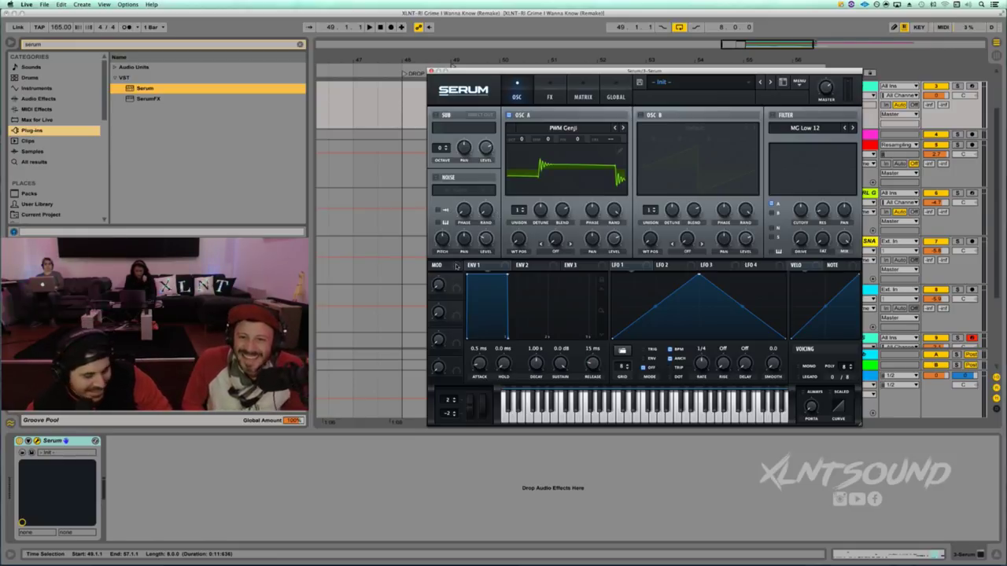
drag(517, 211, 520, 200)
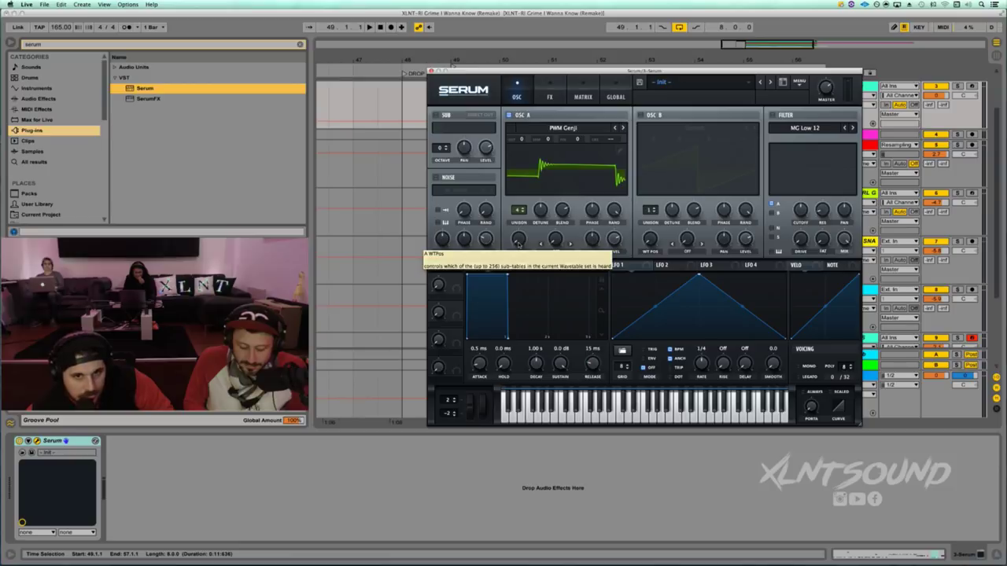
drag(518, 242, 519, 236)
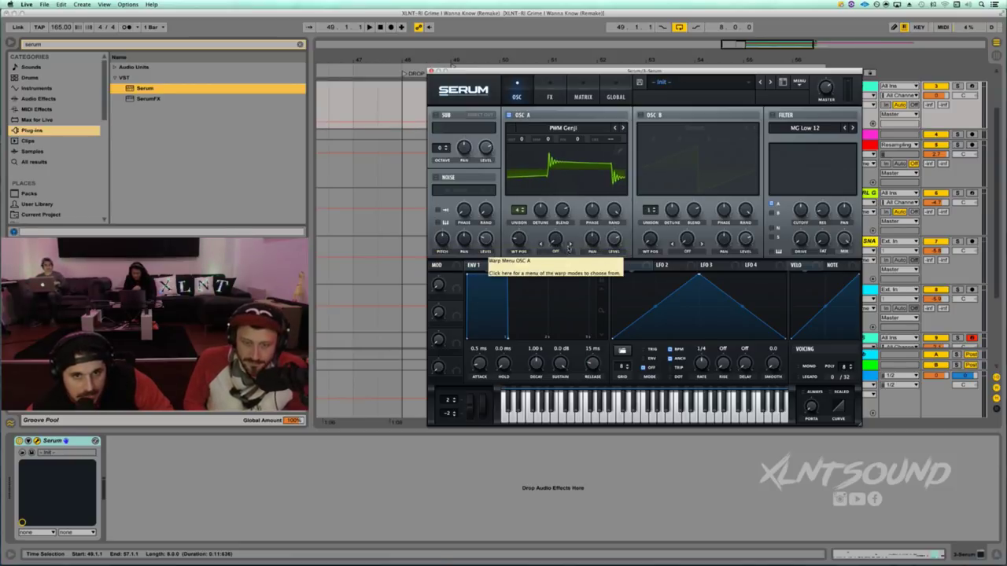
Set oscillator A's warp mode to Sync (No Window) and raise the sync amount
click(563, 250)
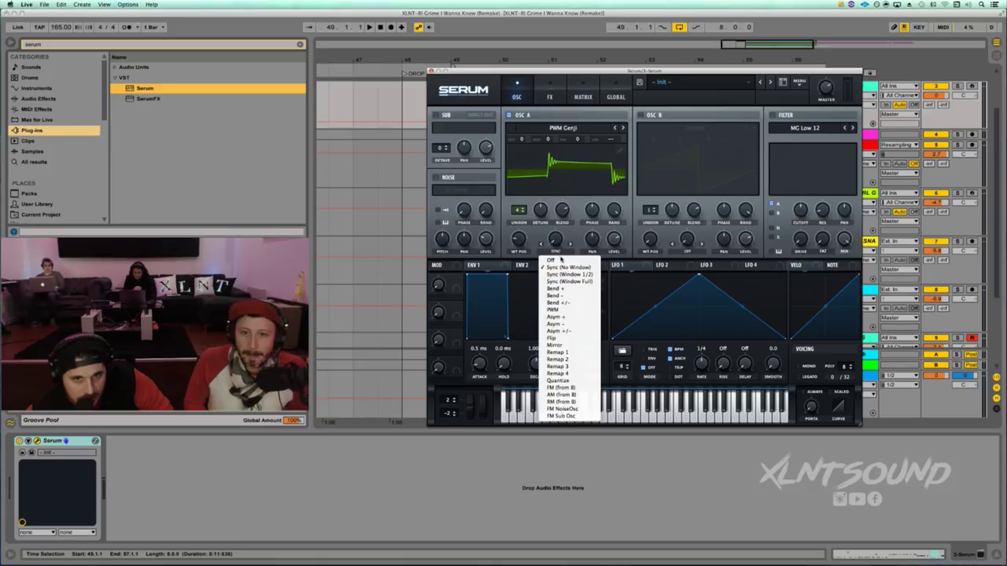
click(564, 230)
drag(554, 240, 555, 232)
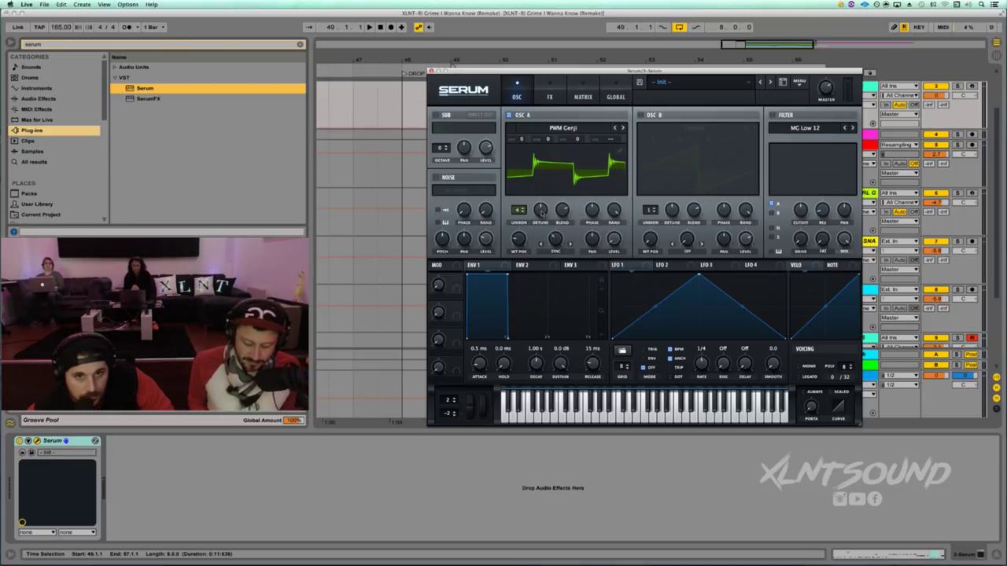
Lower oscillator A's unison detune and set its random phase to 100%
drag(541, 213, 539, 224)
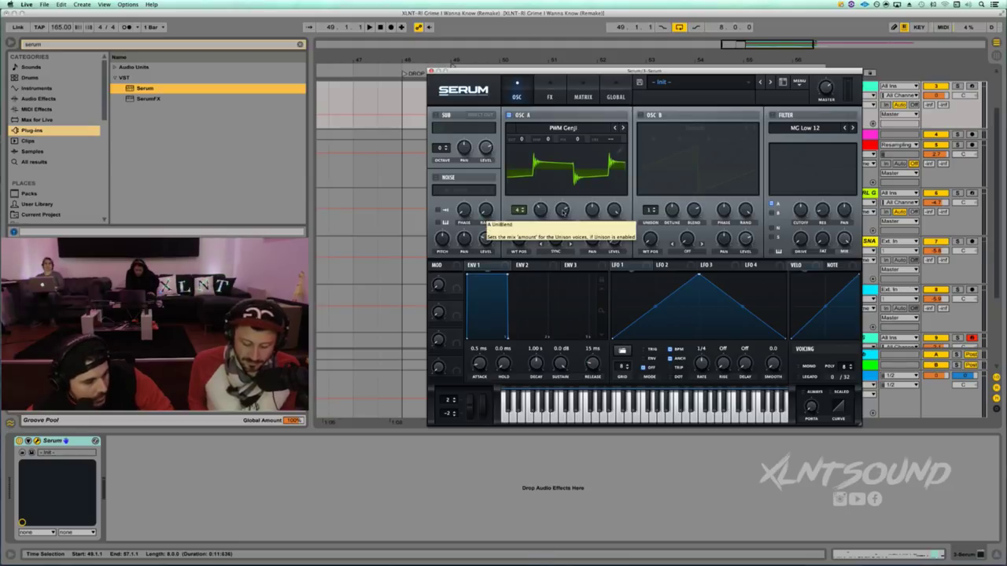
drag(609, 213, 655, 163)
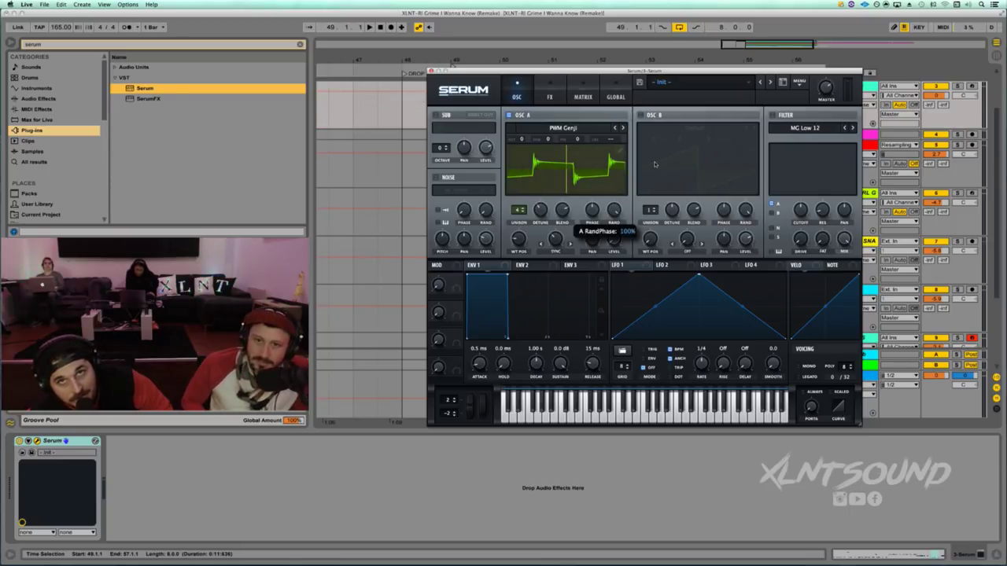
mouse_move(656, 166)
mouse_down()
mouse_move(626, 211)
mouse_move(622, 177)
mouse_move(636, 115)
mouse_up()
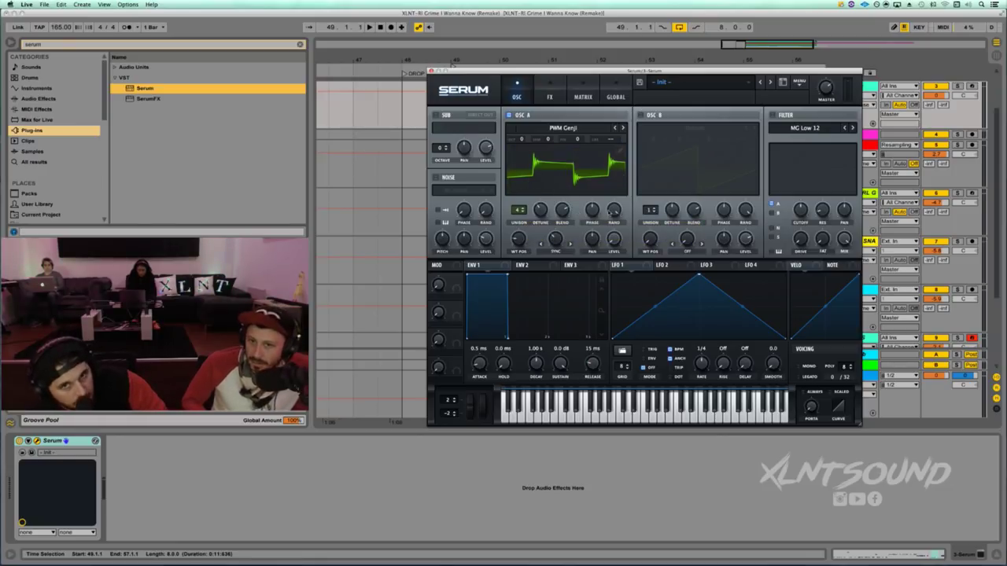
click(609, 211)
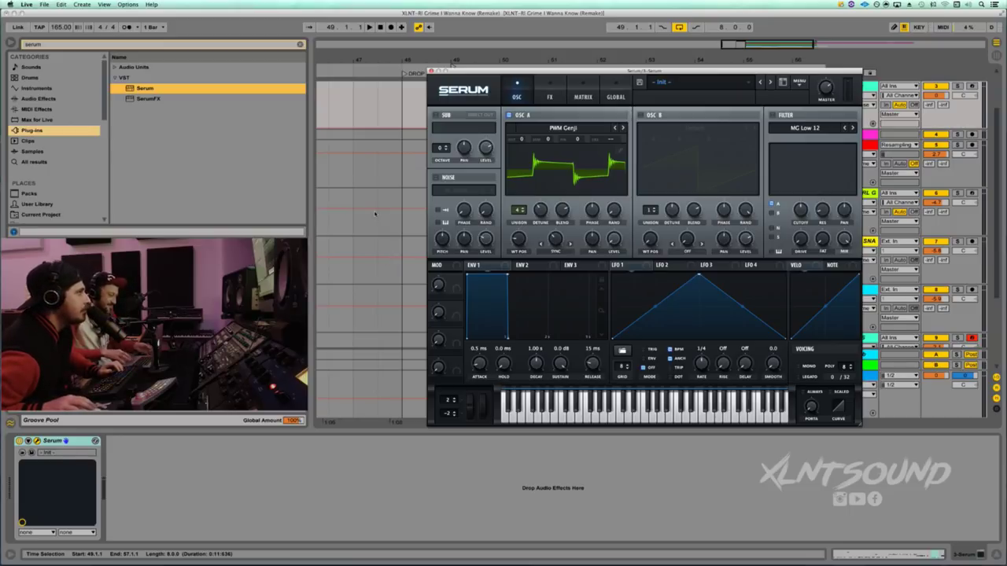
Enable oscillator B and load the Analog wavetable Basic Shapes into it
click(640, 116)
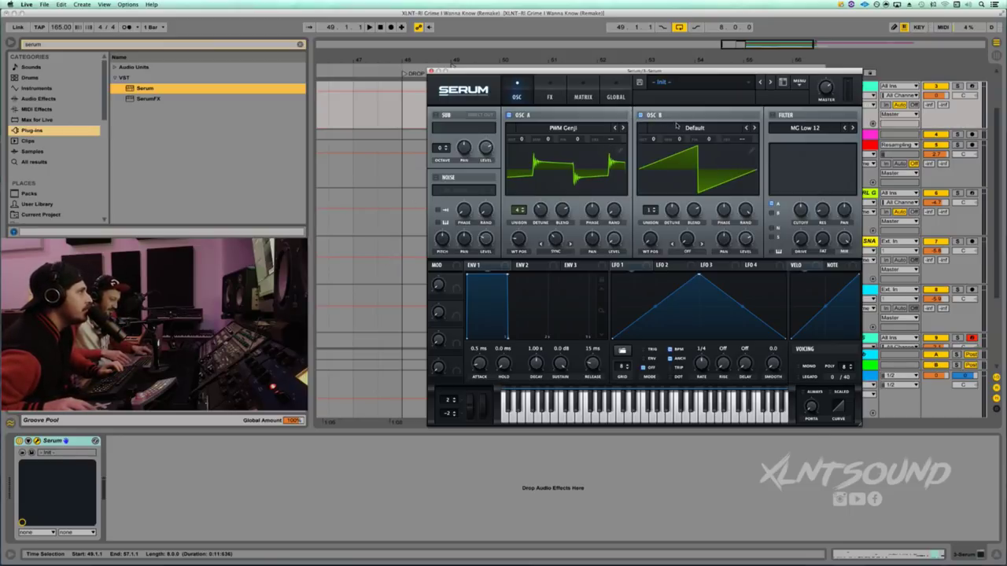
click(678, 127)
mouse_move(669, 137)
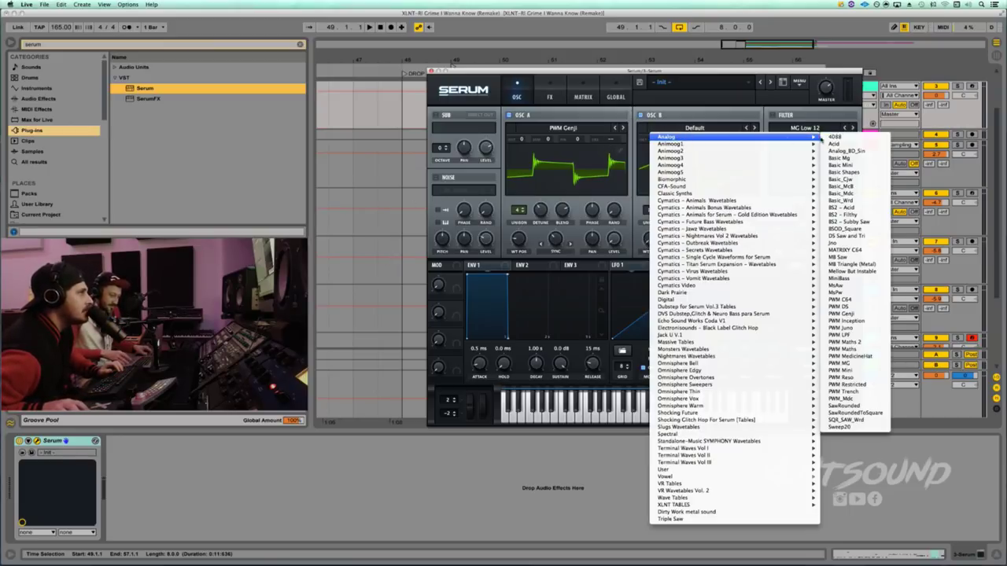
click(843, 171)
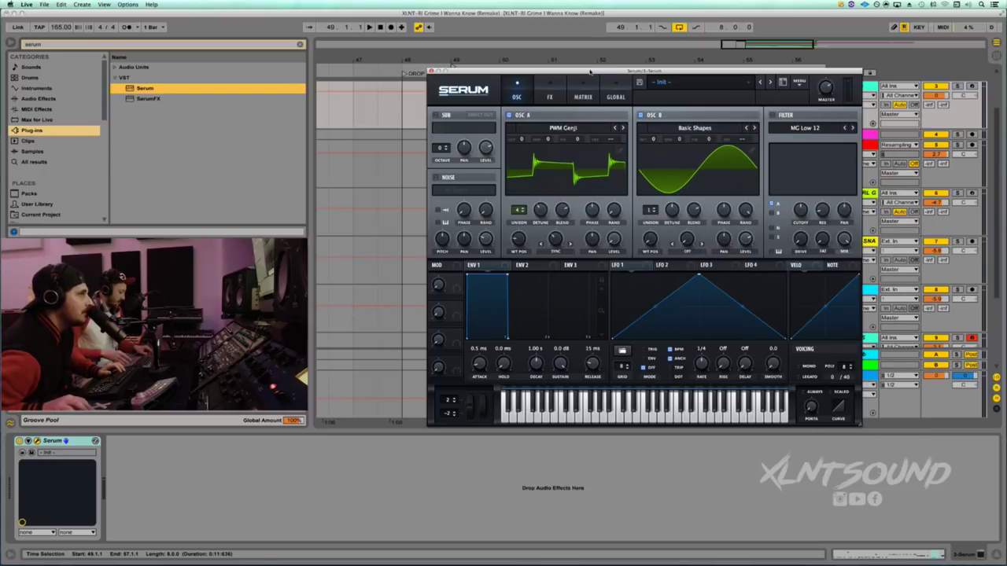
Move the Serum window clear of the tracks and mute the original RL LD track
drag(538, 73, 551, 173)
scroll(905, 145, up, 3)
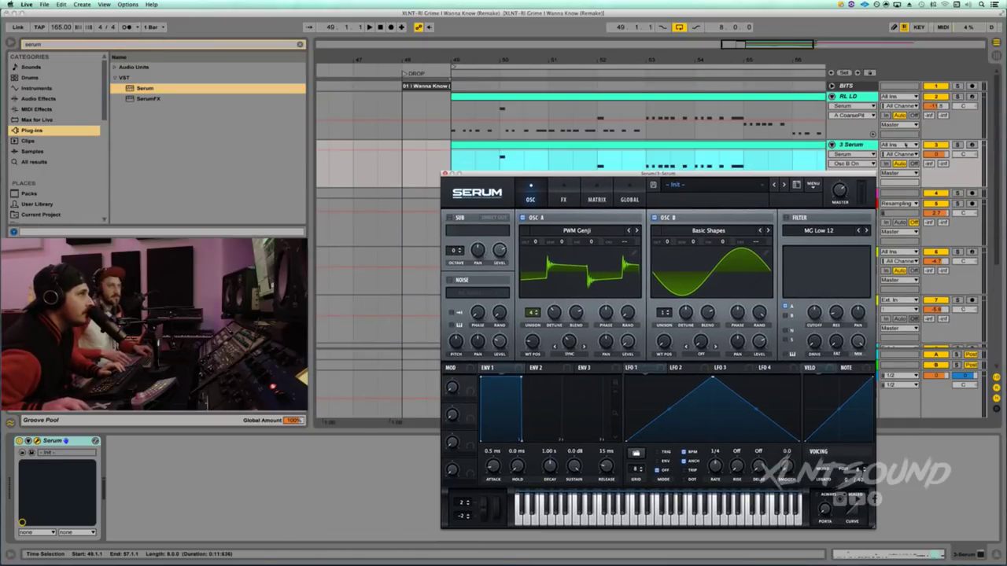
click(934, 97)
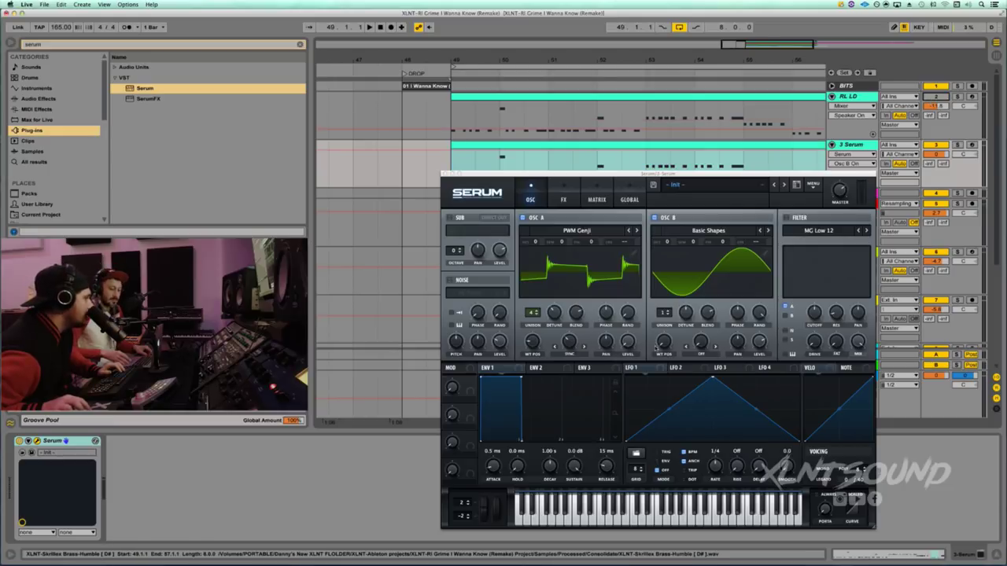
Raise oscillator B's wavetable position to the saw-like shape, play the part, and solo the Serum track
click(658, 346)
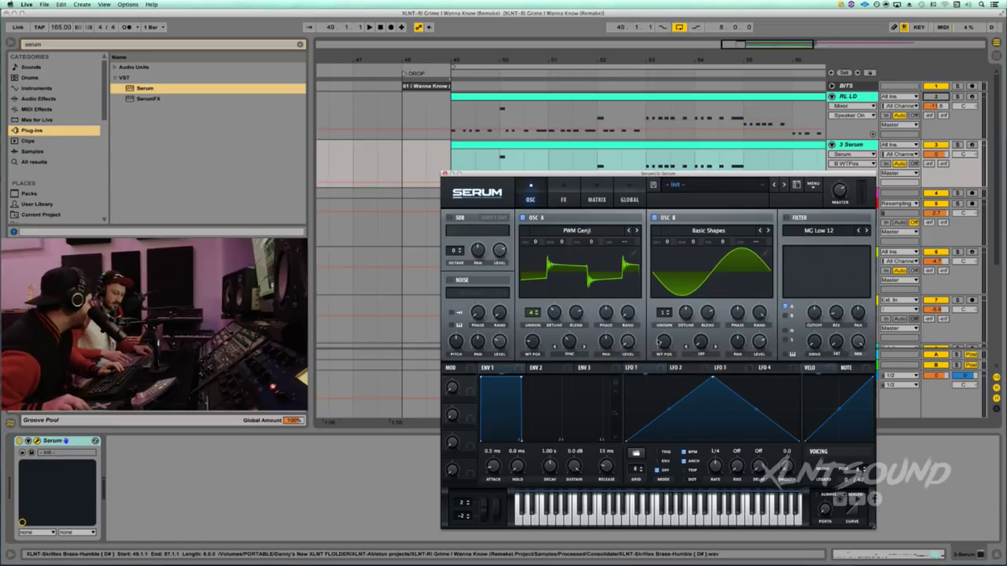
drag(659, 344, 662, 319)
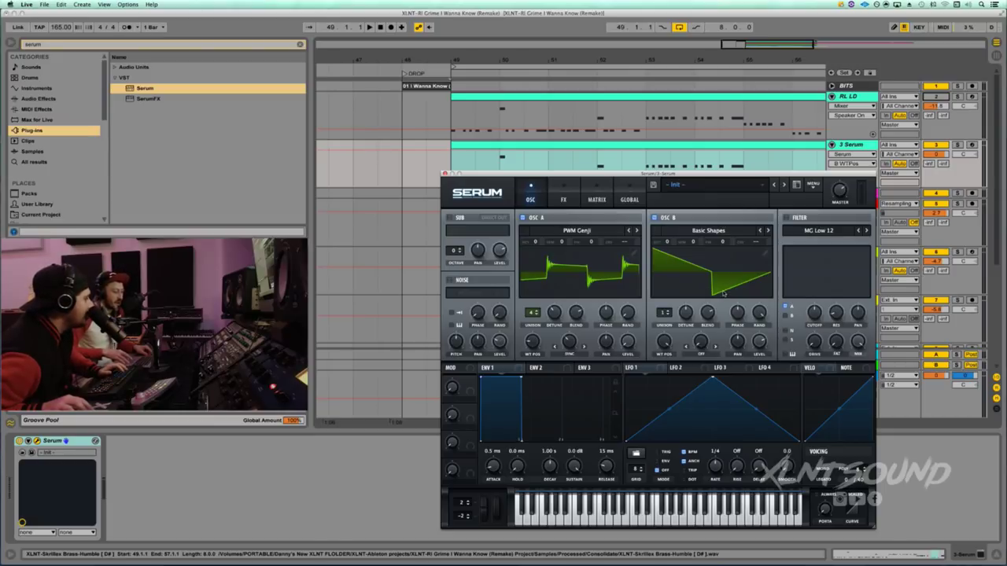
key(space)
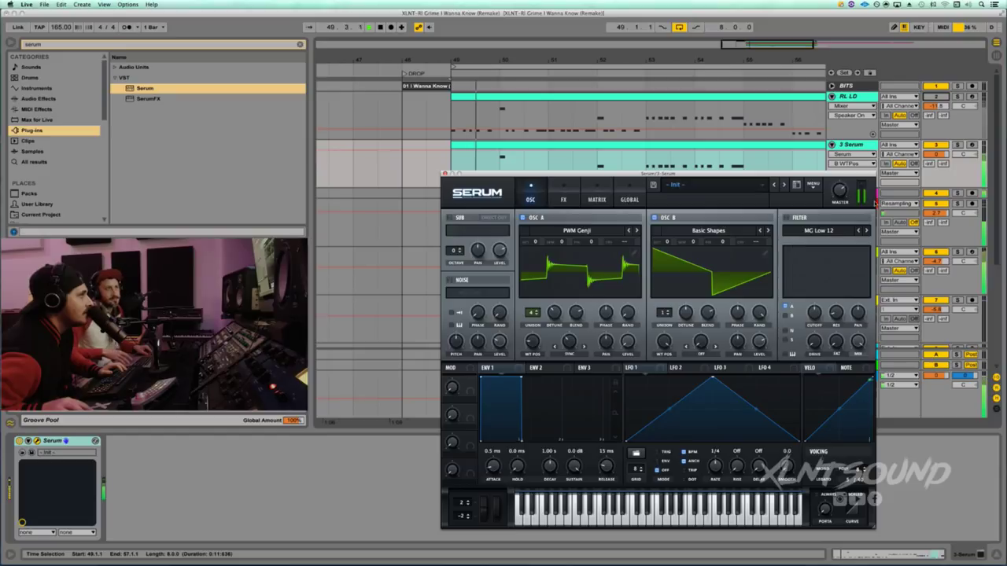
click(957, 145)
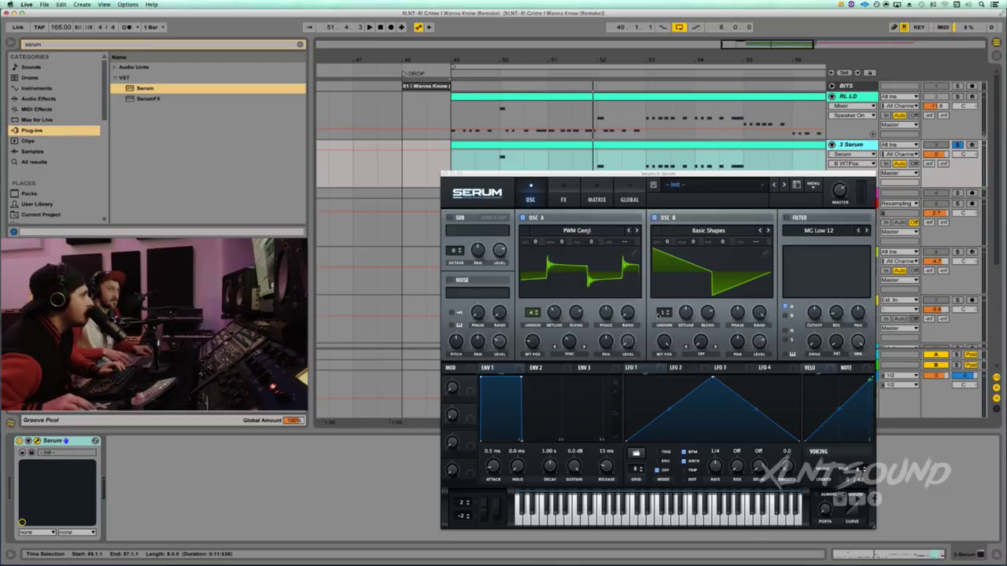
Set oscillator B to 3 unison voices with warp mode Mirror, and raise its warp amount
drag(659, 315, 663, 303)
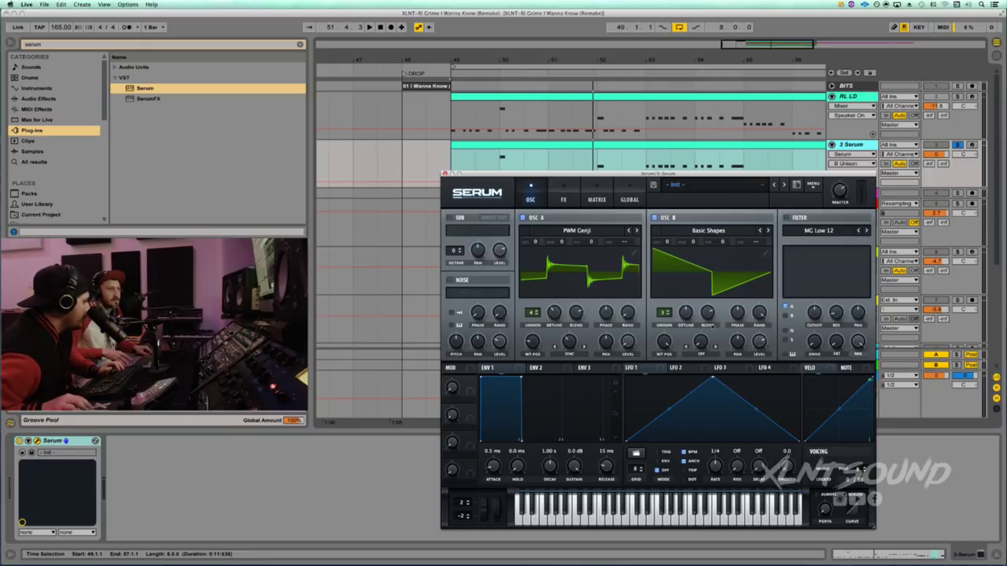
click(701, 351)
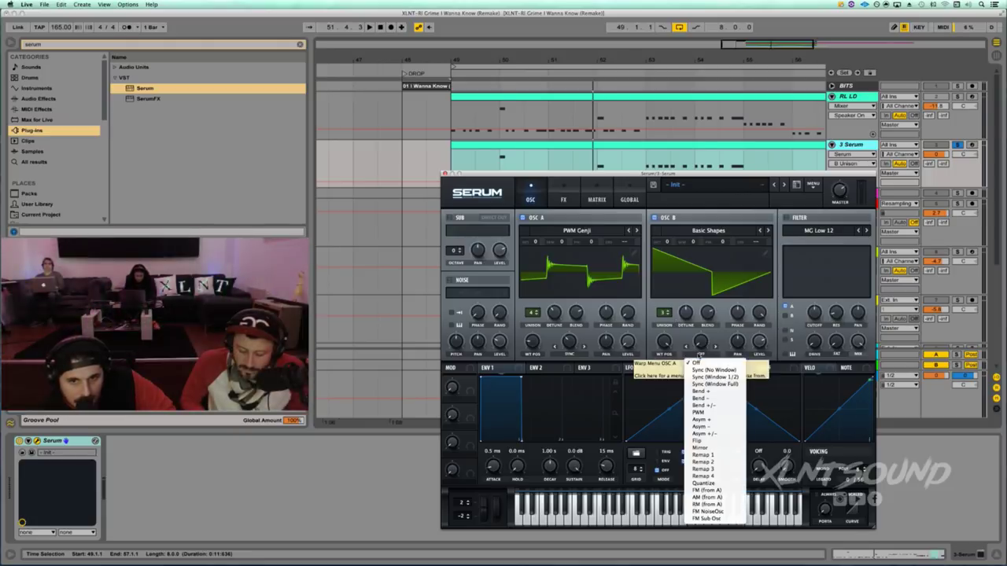
click(701, 448)
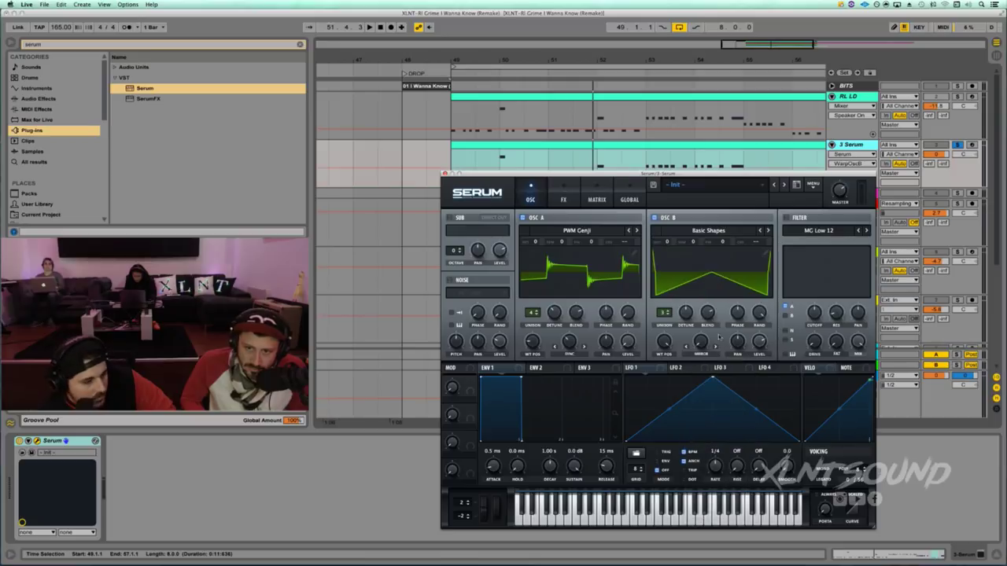
drag(700, 343, 703, 307)
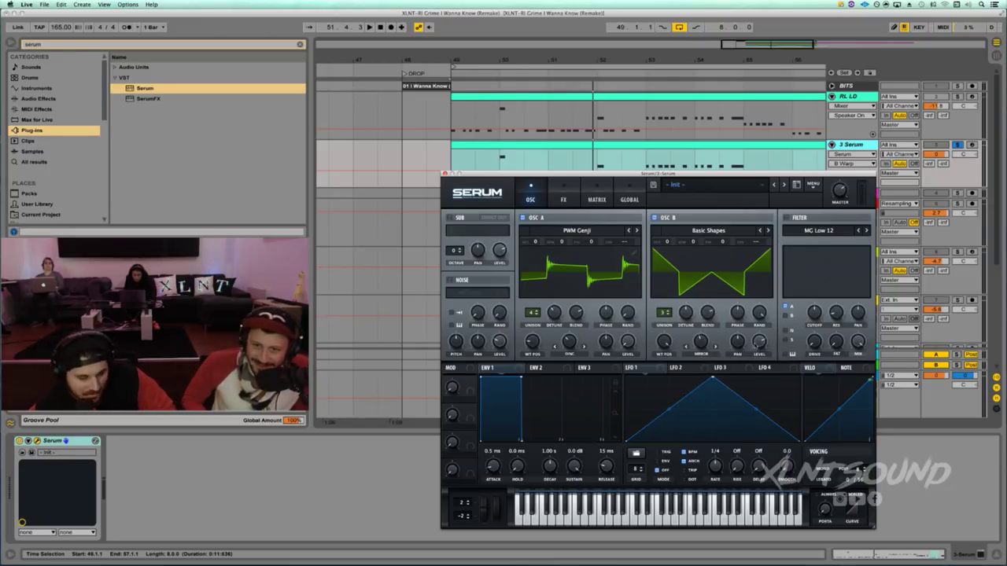
Lower oscillator B's level, random phase and unison detune while auditioning the part
drag(759, 343, 760, 352)
key(space)
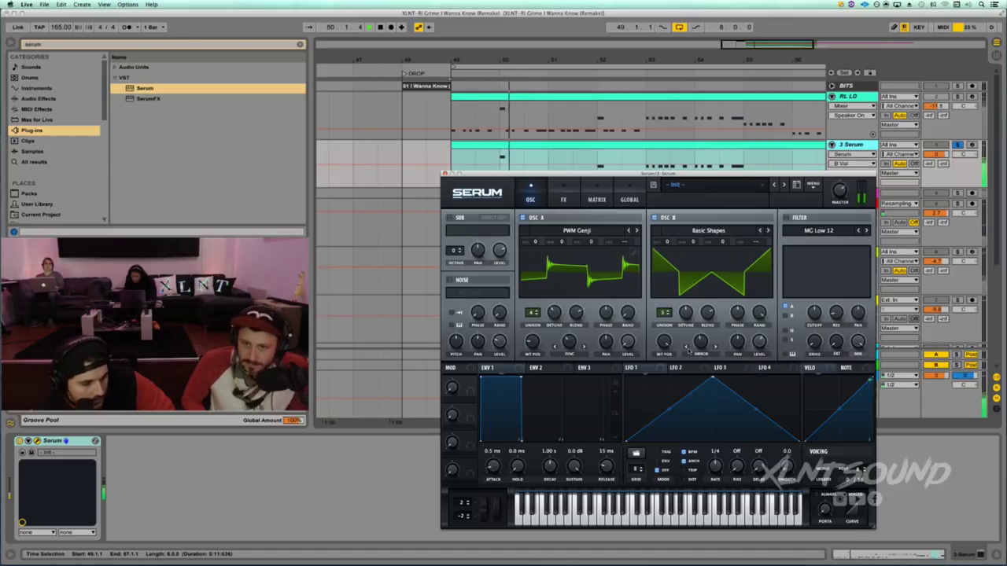
drag(759, 312, 754, 402)
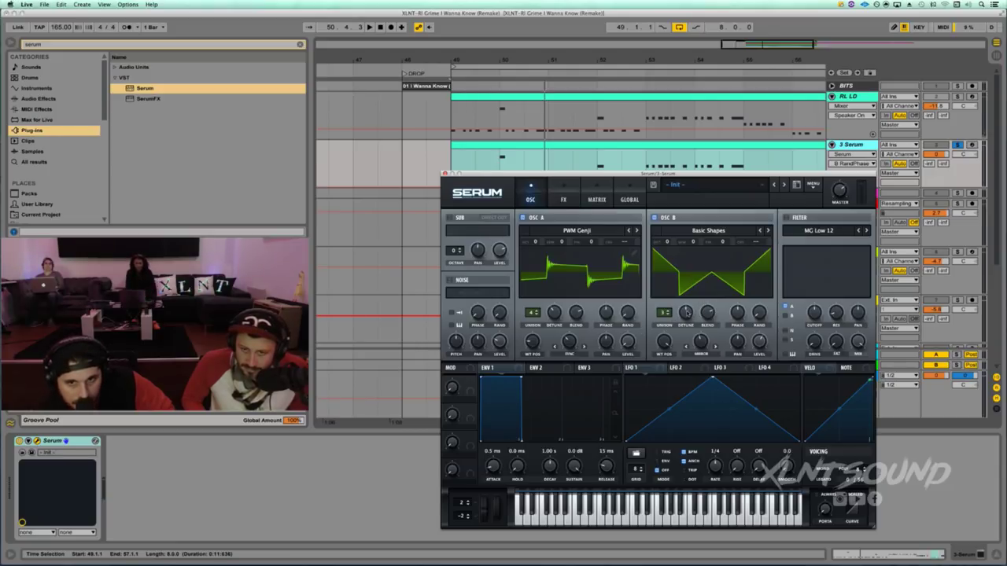
drag(688, 313, 684, 343)
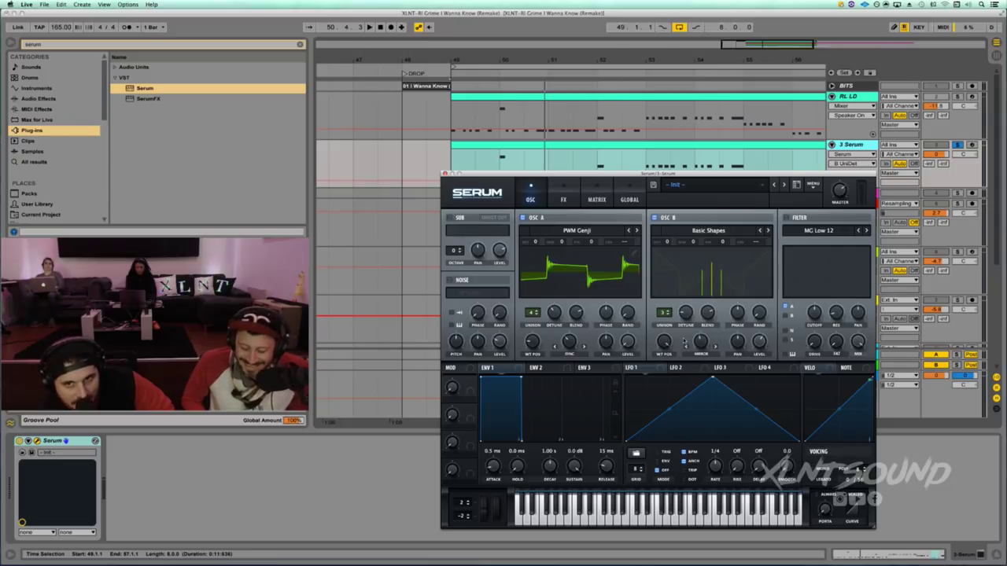
key(space)
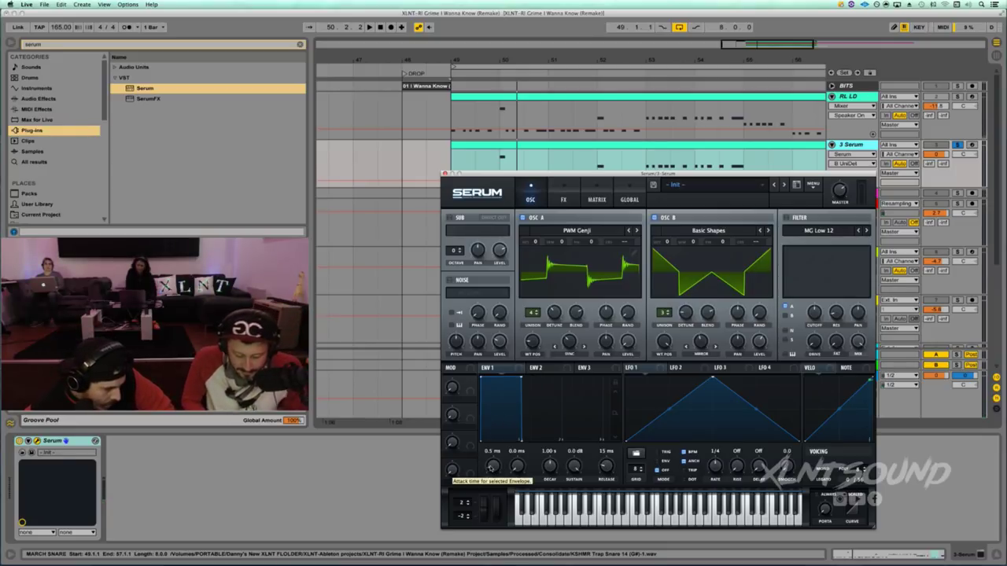
Set Envelope 1 to 24 ms attack, 915 ms decay, -30.9 dB sustain and 930 ms release, and bow its decay curve upward
drag(492, 466, 490, 455)
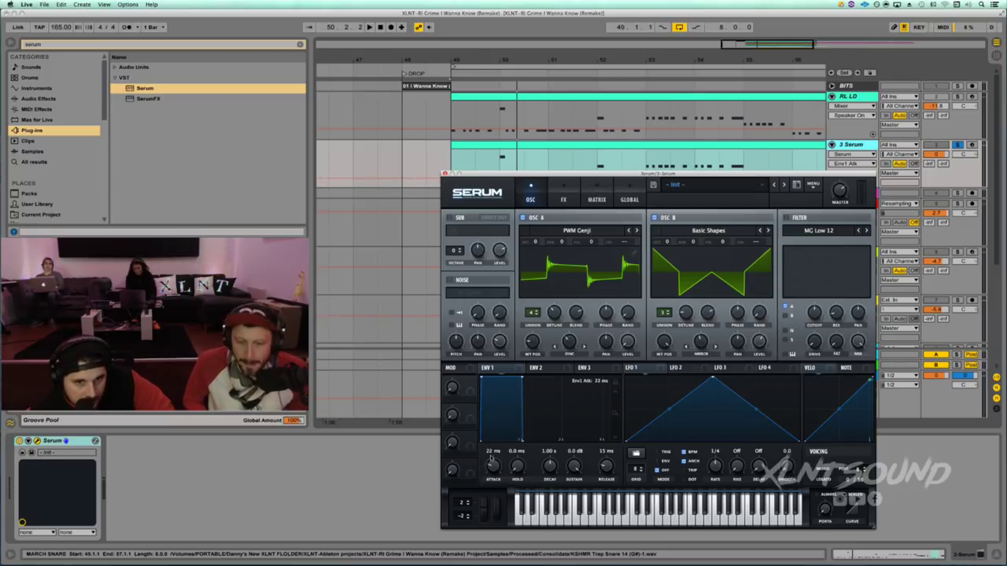
drag(491, 458, 490, 456)
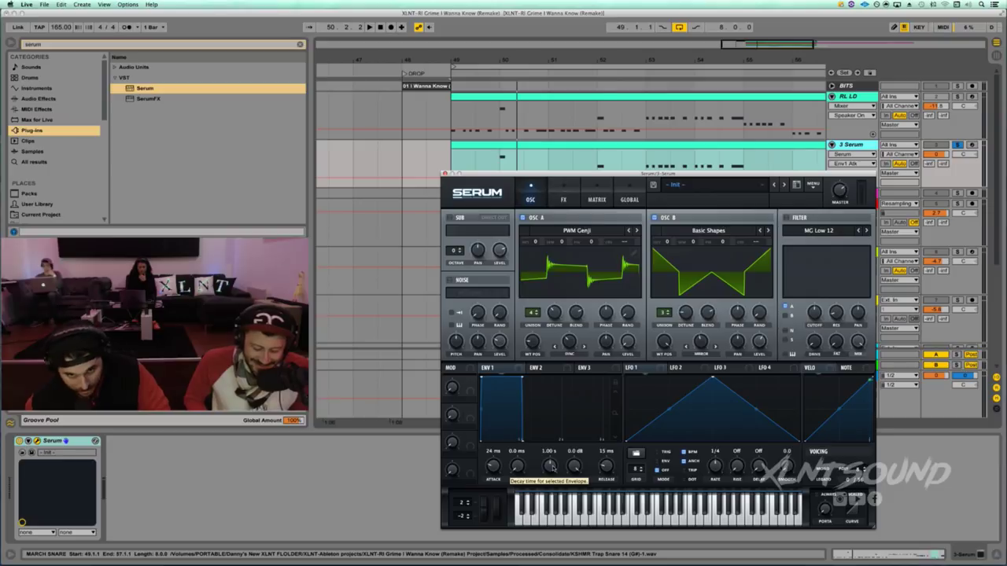
drag(550, 466, 551, 469)
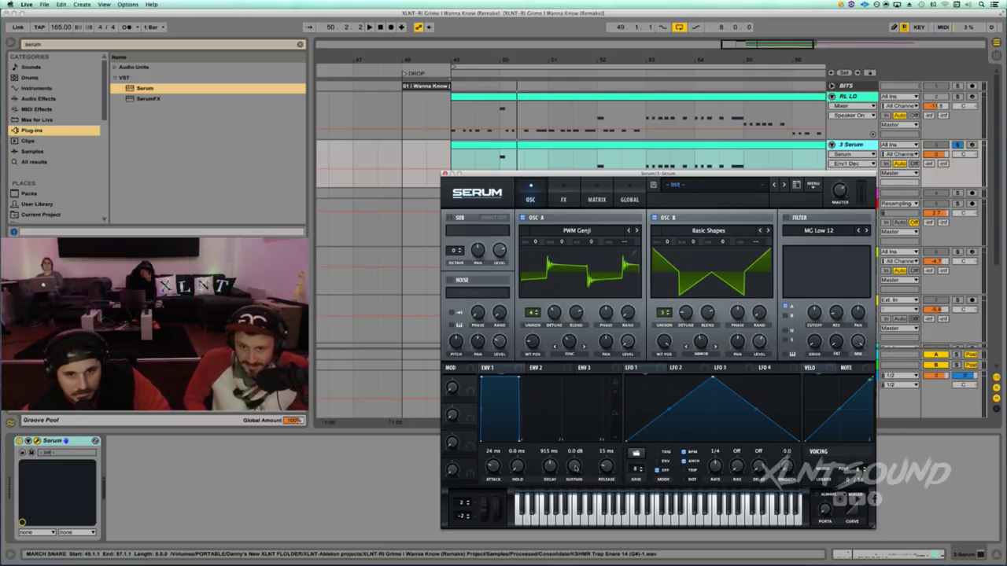
drag(576, 470, 568, 529)
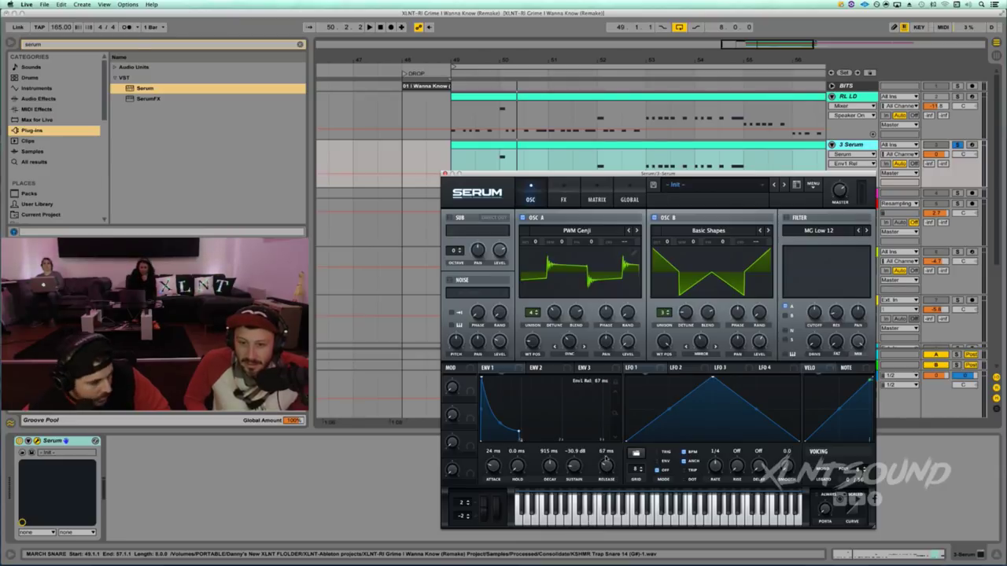
drag(605, 469, 603, 446)
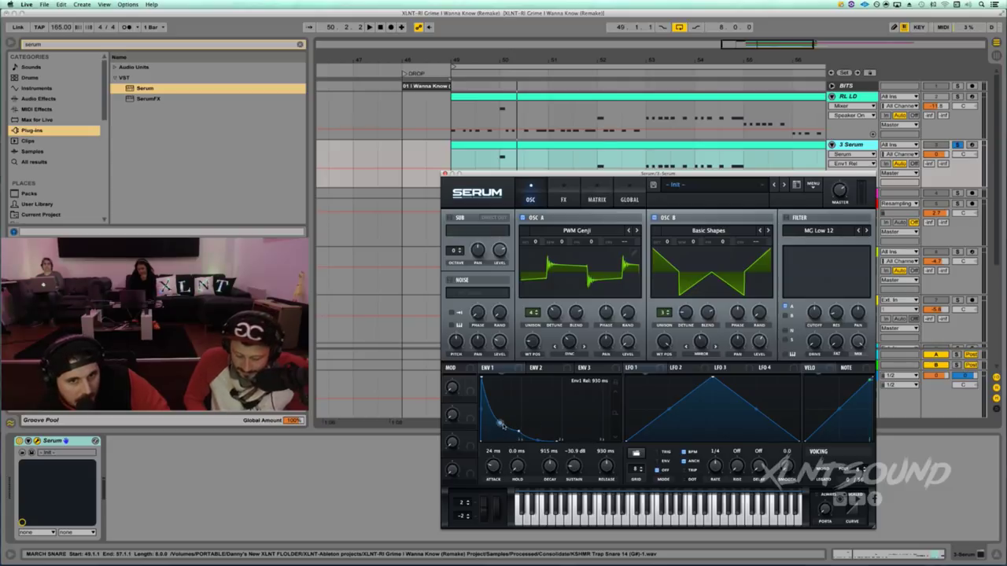
drag(500, 423, 517, 402)
key(space)
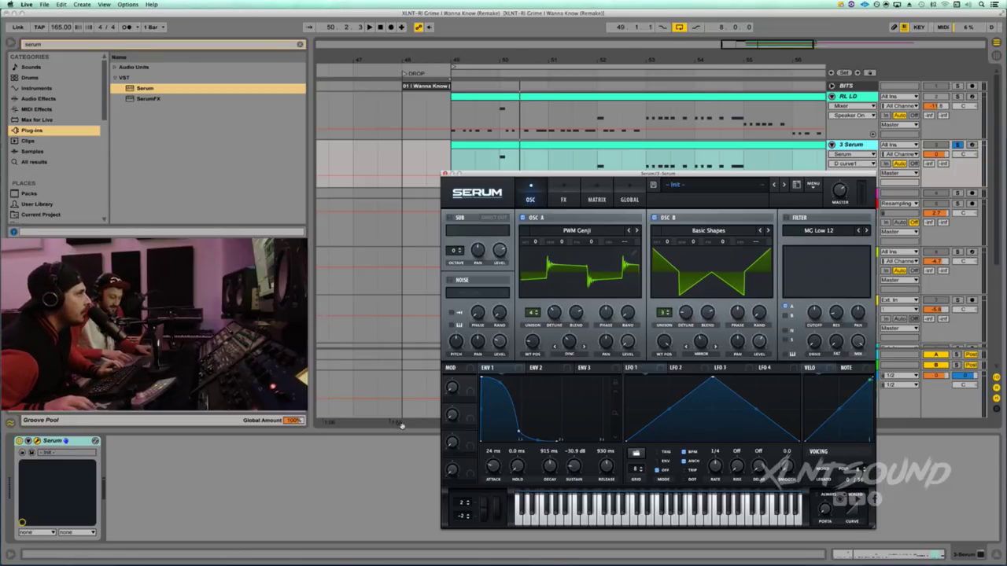
Enable the noise oscillator and load the Attacks_Misc sample GlassLid 5 into it
click(449, 281)
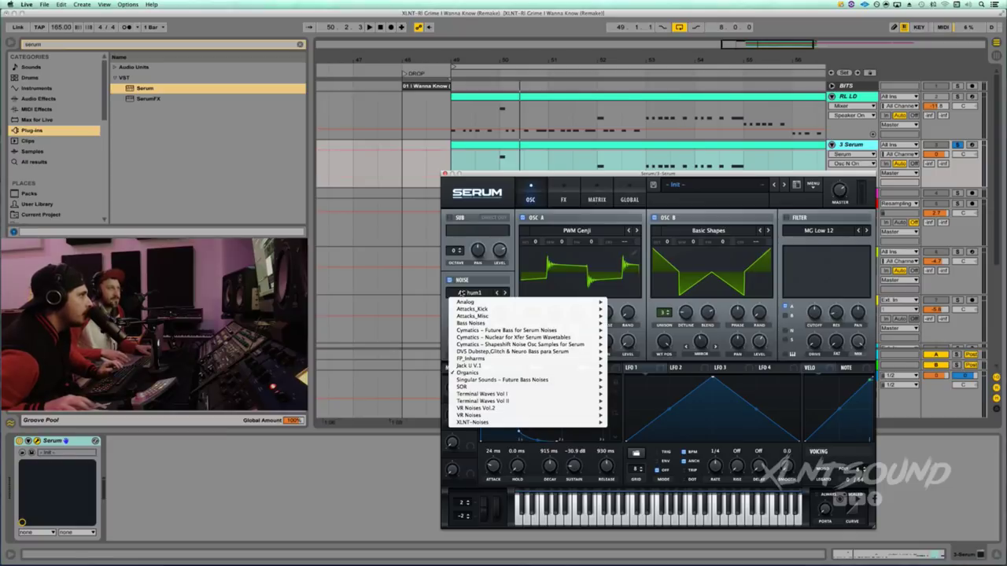
click(458, 292)
mouse_move(498, 372)
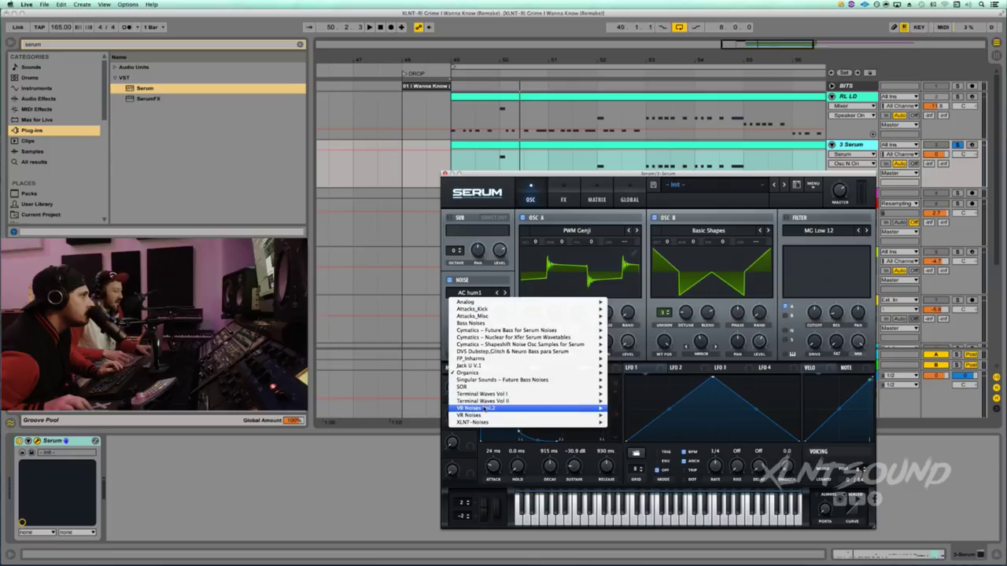
mouse_move(481, 316)
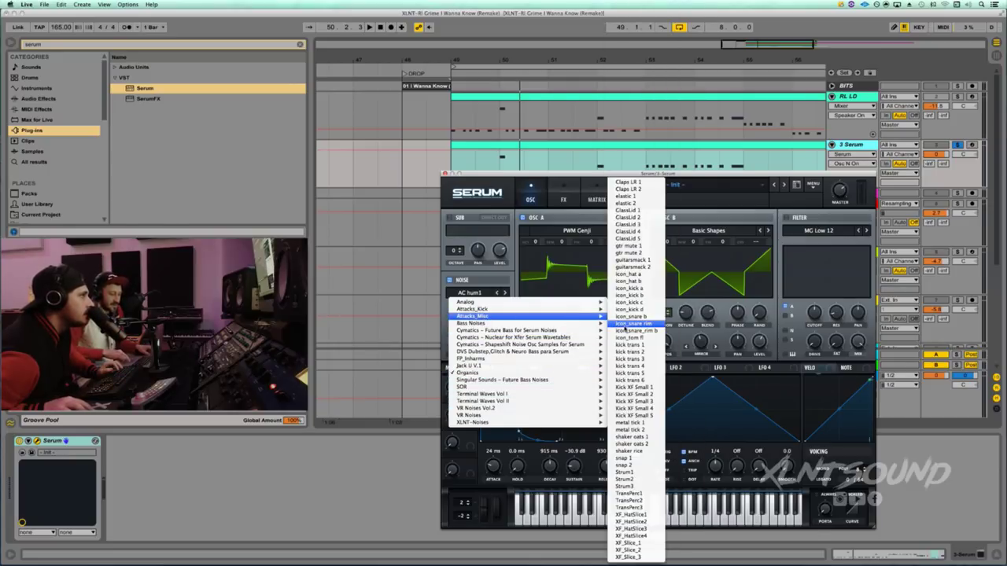
click(633, 238)
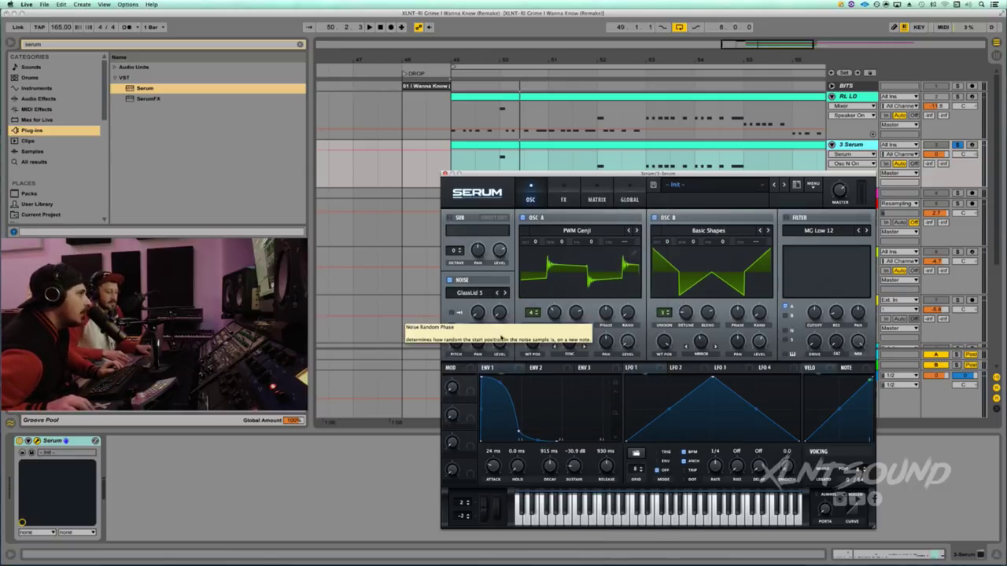
Raise the noise level, enable one-shot and key tracking for the noise, and set its pitch to -8%
drag(502, 340, 521, 228)
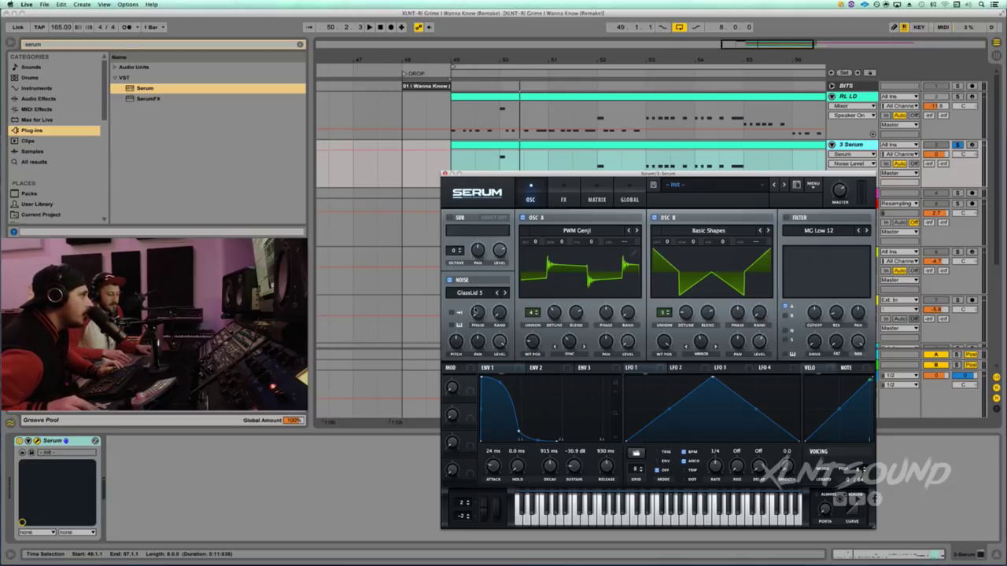
click(478, 311)
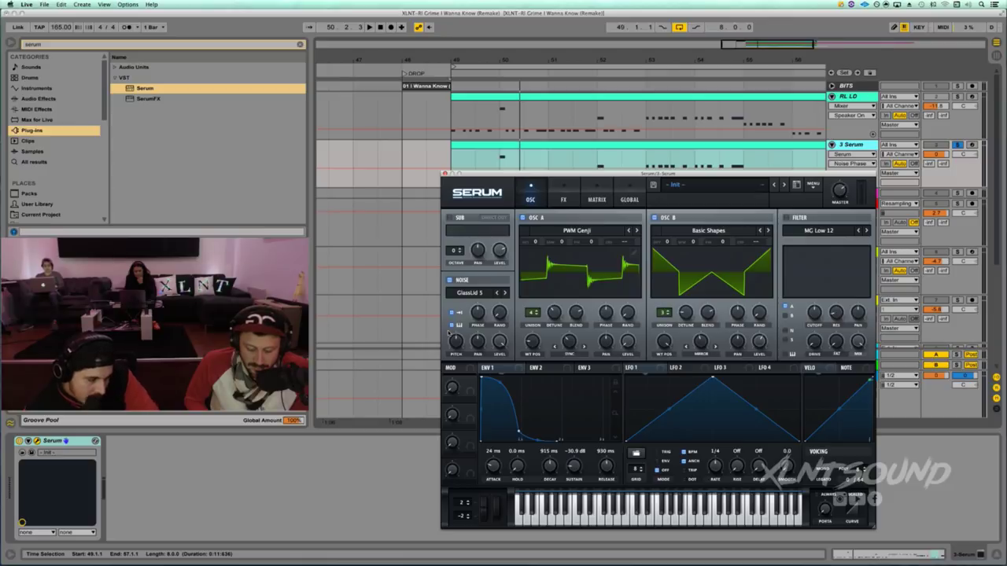
drag(455, 342, 453, 348)
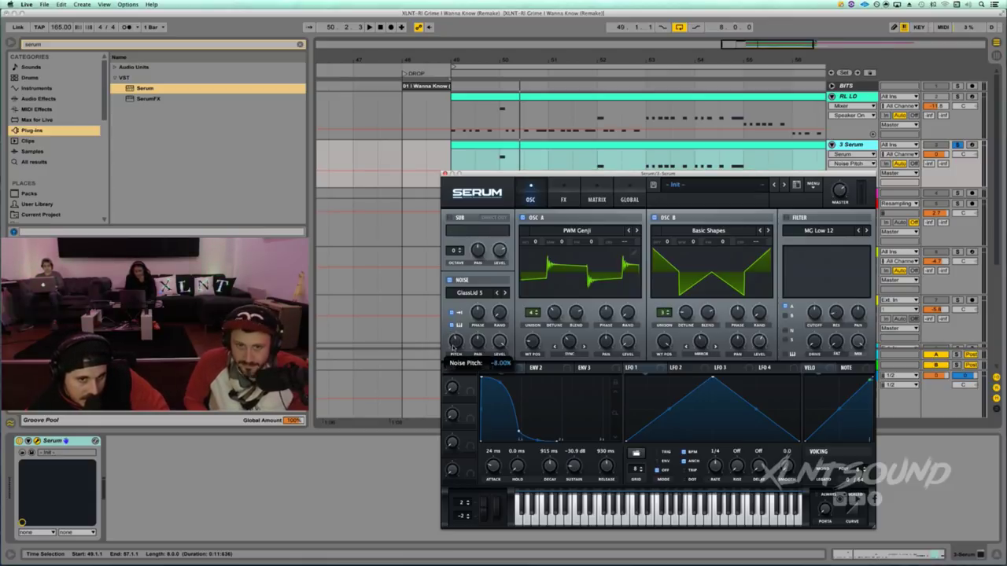
Play the part and compare it with the noise oscillator switched off and on
key(space)
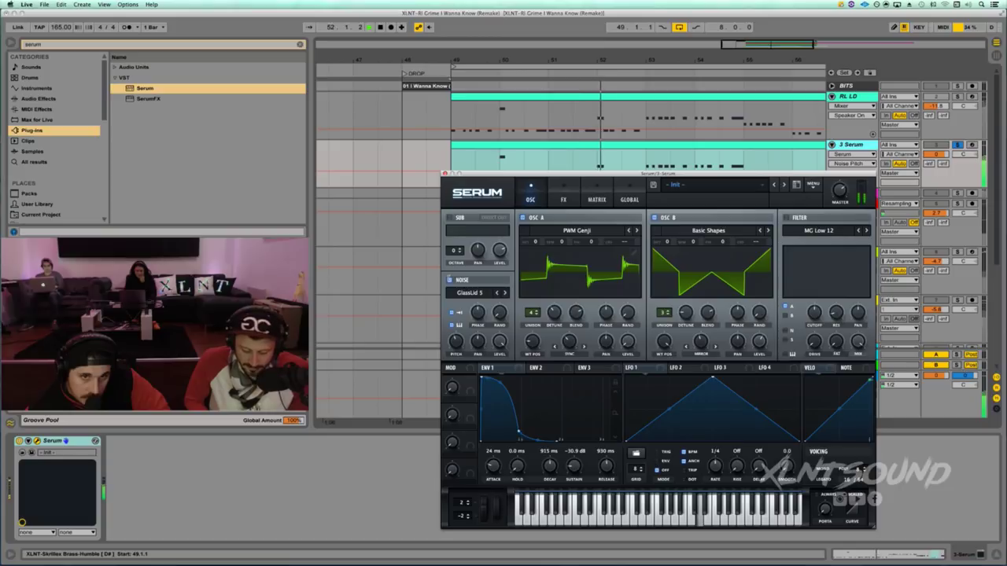
click(450, 280)
click(449, 281)
key(space)
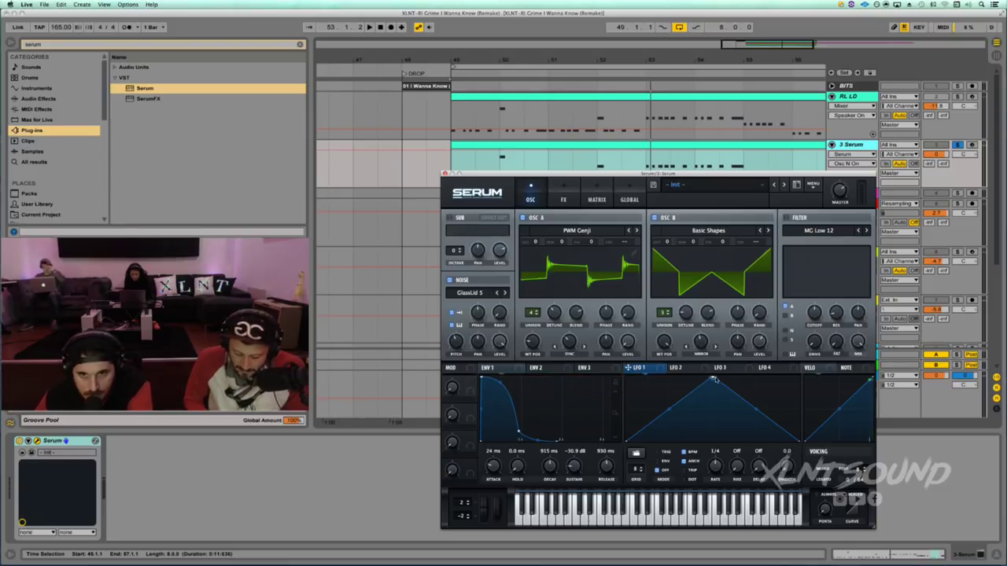
Reshape LFO 1 to start at a full peak, fall to zero near the midpoint, and form a small bump at about three quarters
drag(714, 378, 631, 378)
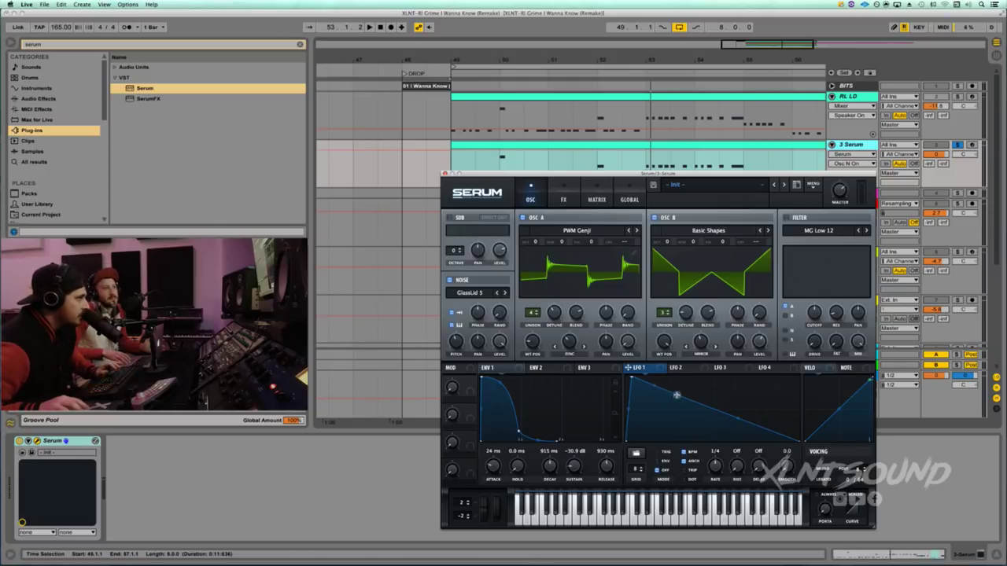
drag(676, 395, 758, 428)
double_click(751, 440)
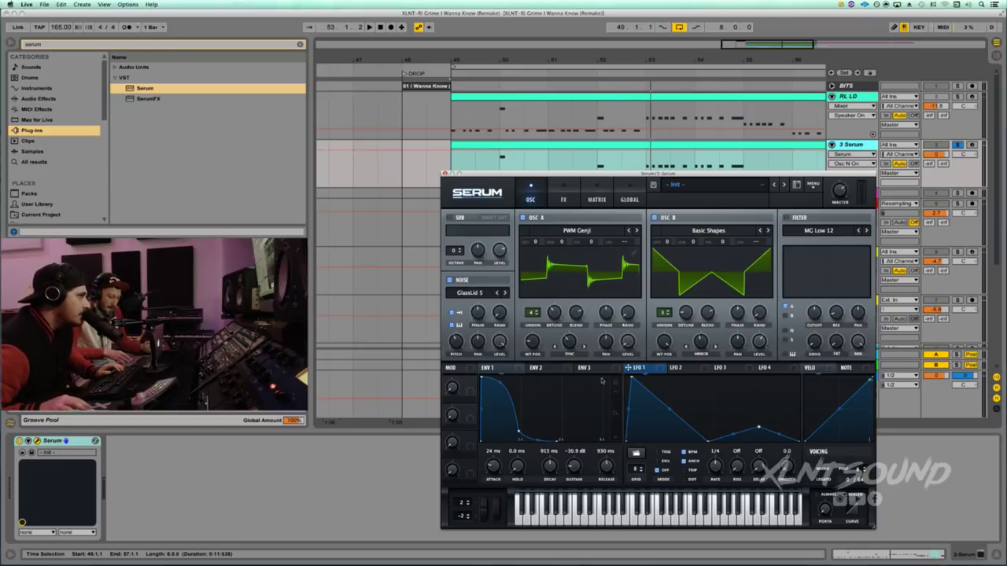
Assign LFO 1 to the levels of oscillators A and B in Trig mode, and audition the part
drag(639, 368, 628, 341)
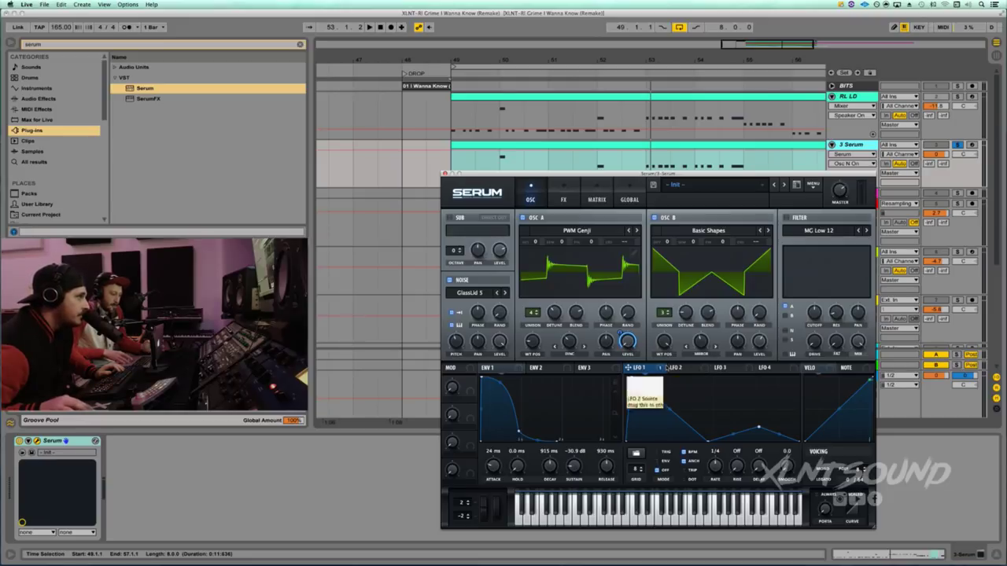
drag(667, 367, 758, 342)
key(space)
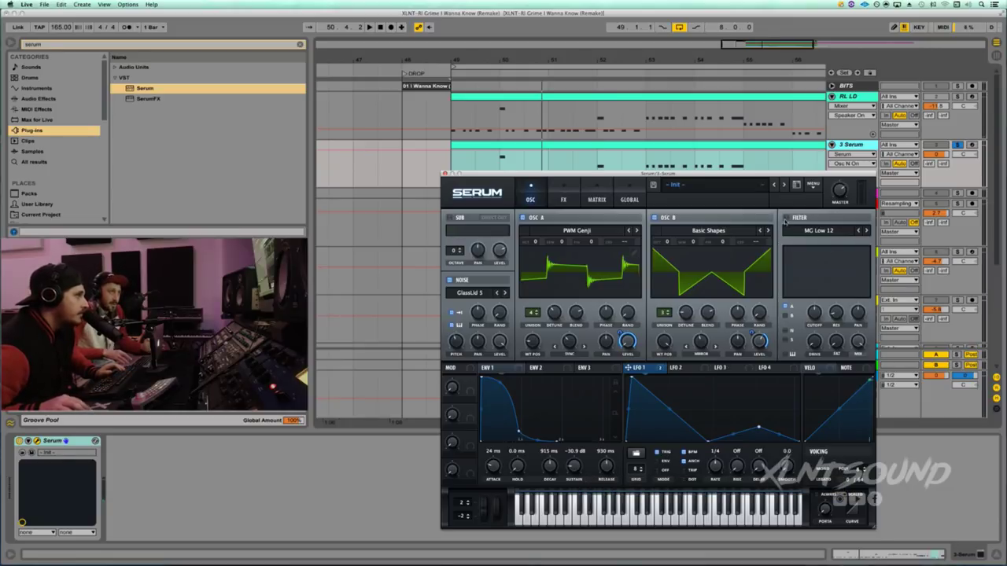
Enable the filter and set its type to the flanger Flg -
click(819, 230)
mouse_move(838, 261)
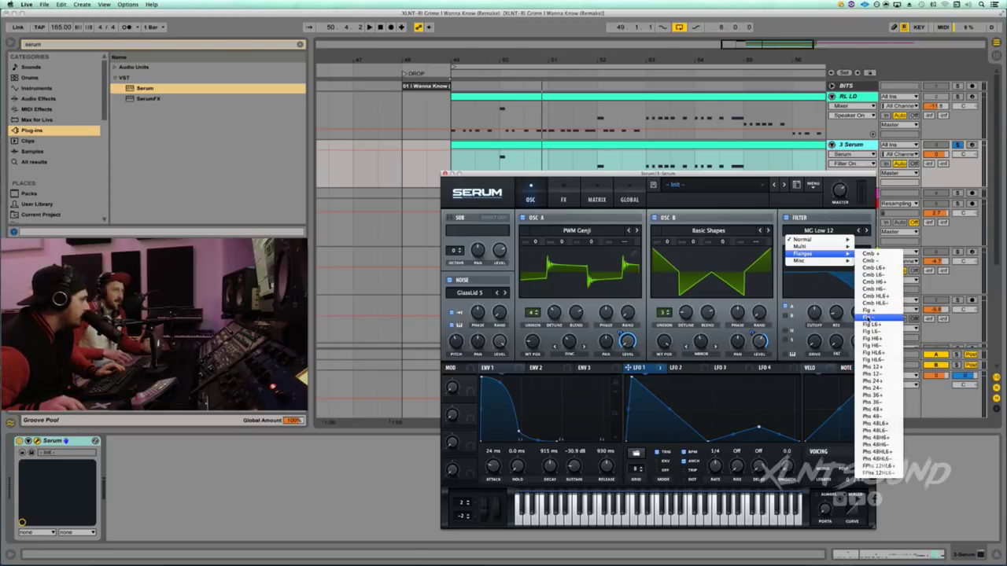
click(869, 318)
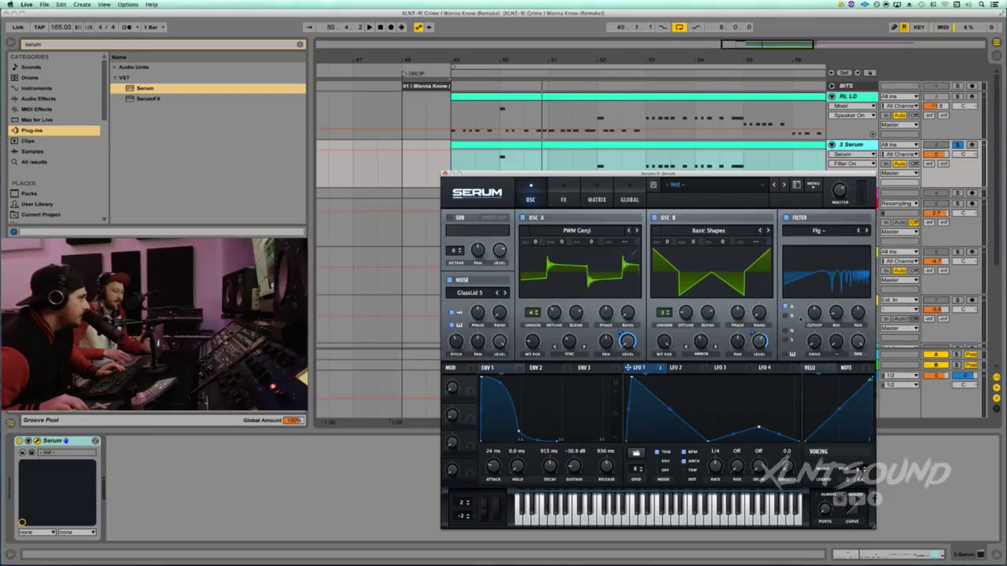
Route oscillator B into the filter, take the Serum track out of solo, and audition the part with the full mix
click(785, 315)
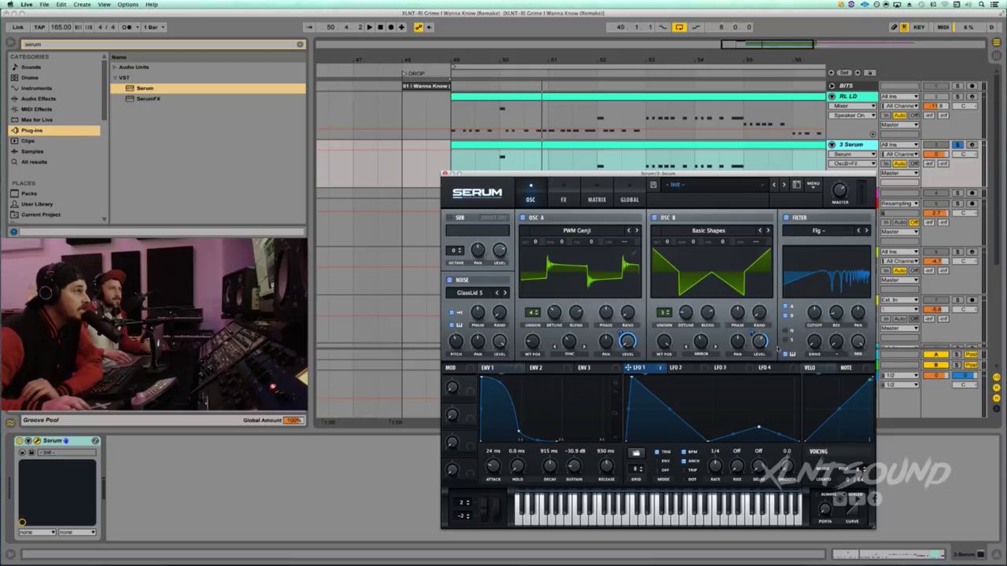
click(957, 144)
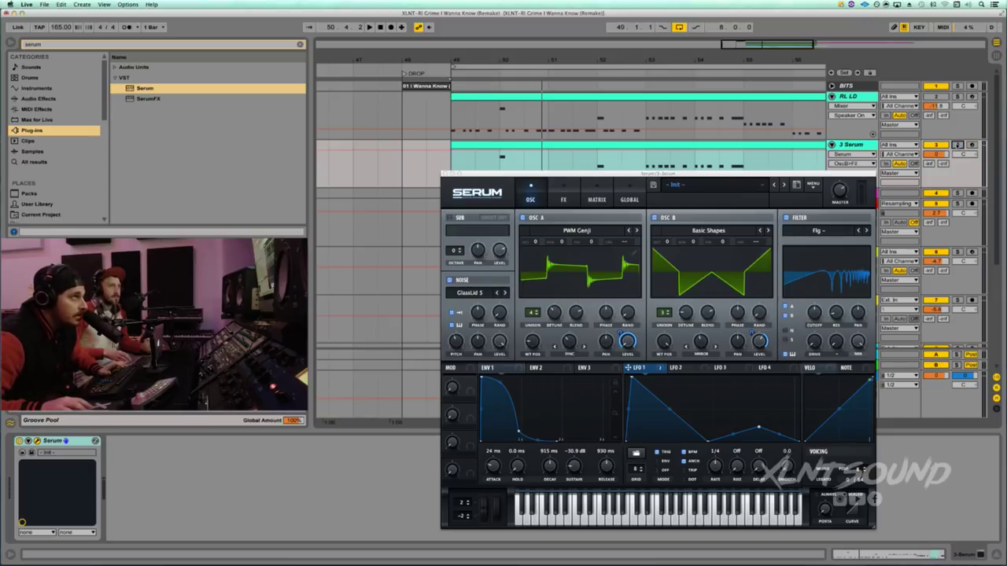
key(space)
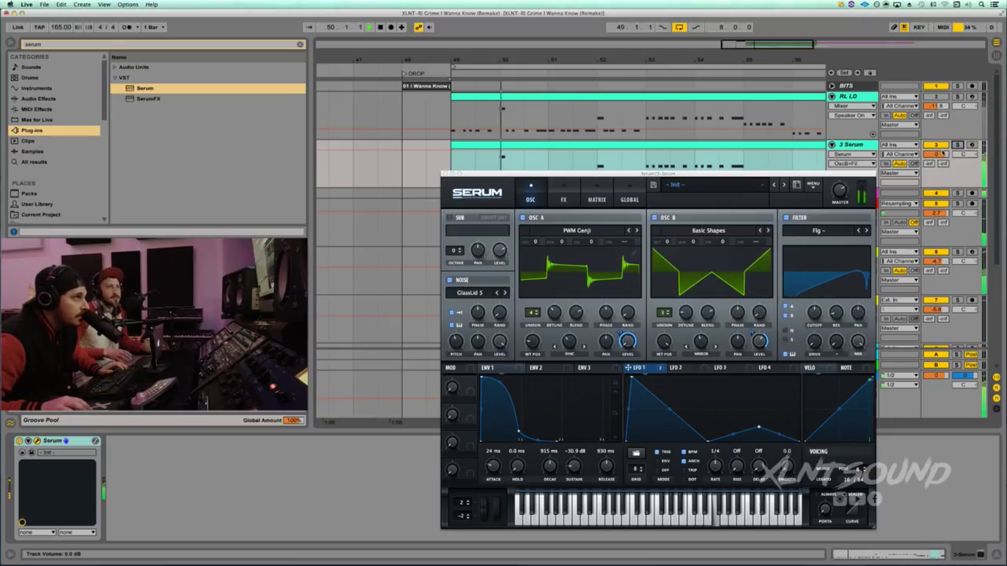
key(space)
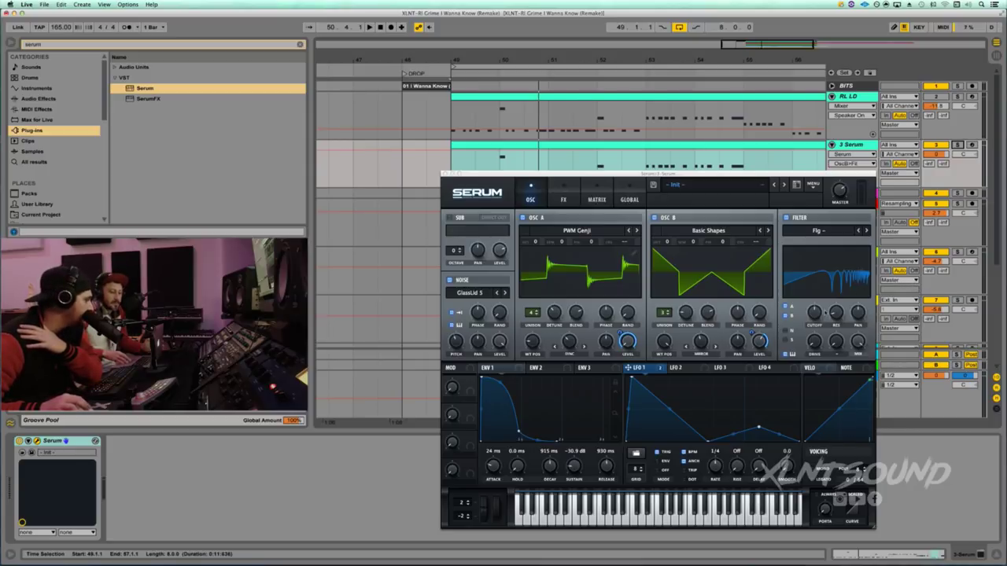
Set the filter's resonance to 10%, its mix to 69% and its drive to 34%, and audition the part
mouse_move(815, 313)
mouse_down()
mouse_move(811, 343)
mouse_move(832, 314)
mouse_up()
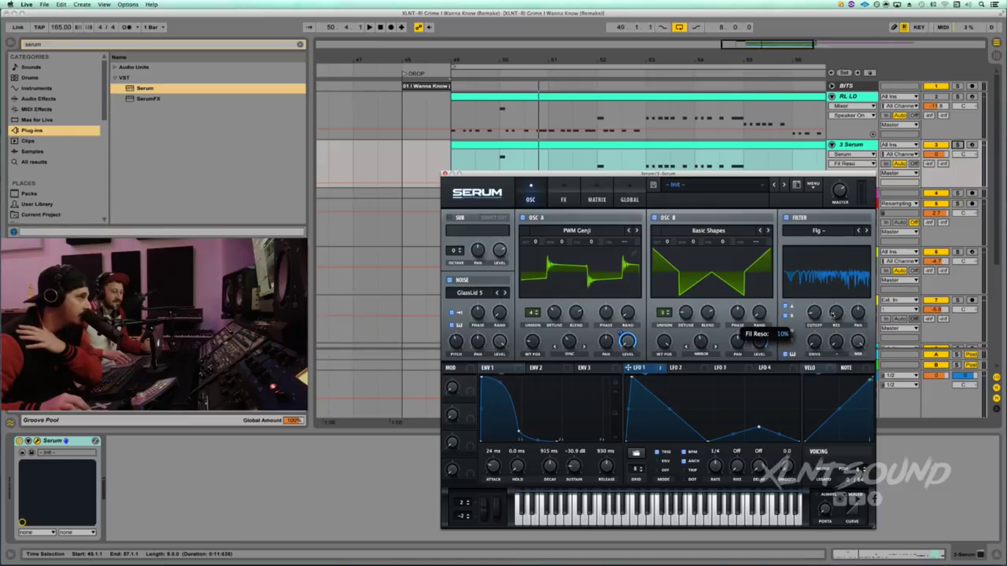
drag(832, 315, 833, 314)
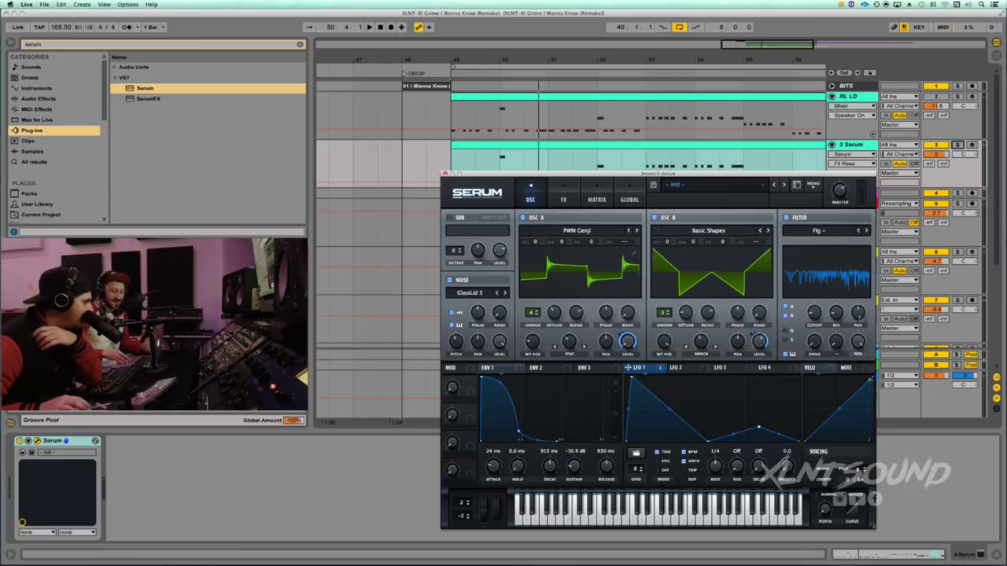
drag(858, 342, 858, 366)
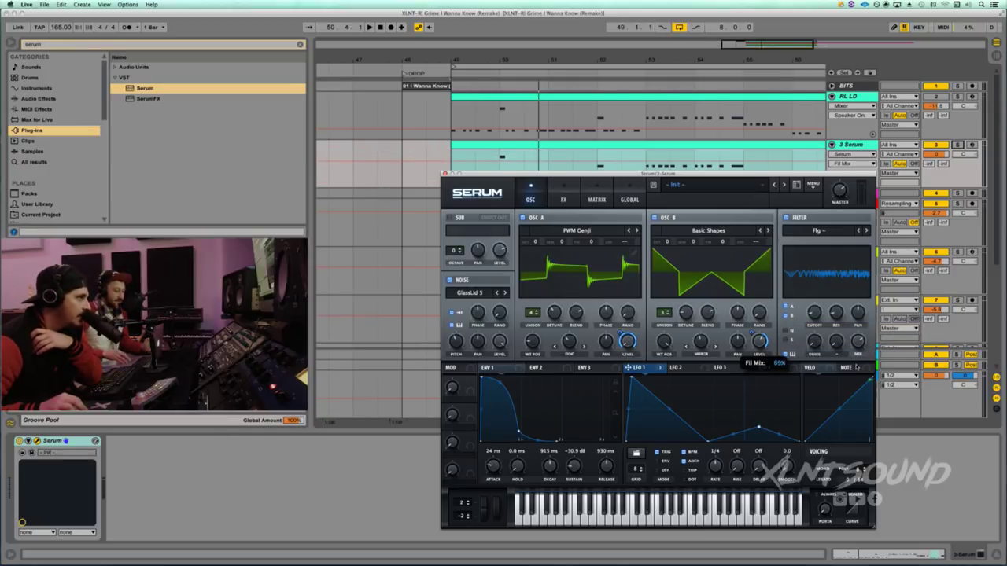
drag(857, 367, 815, 313)
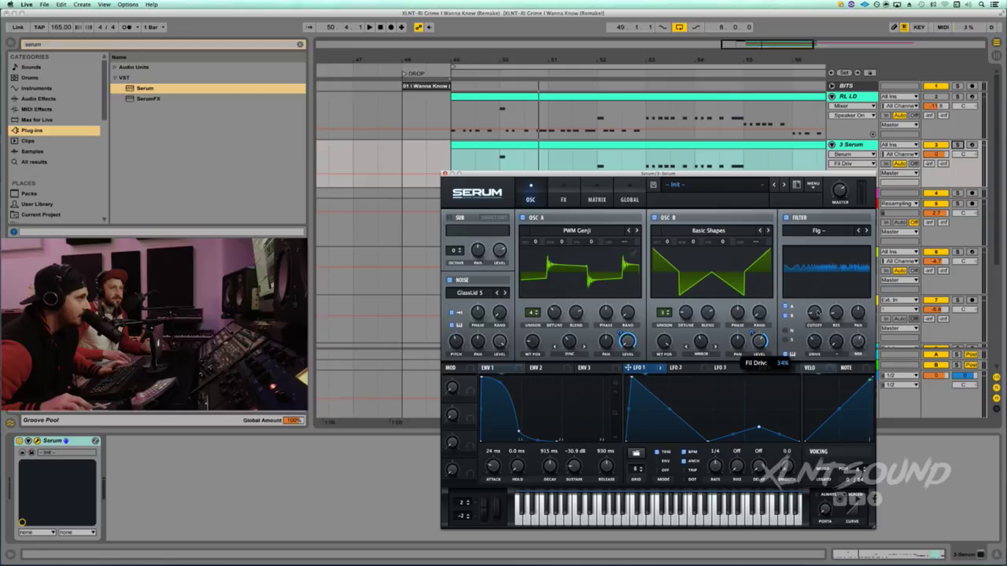
key(space)
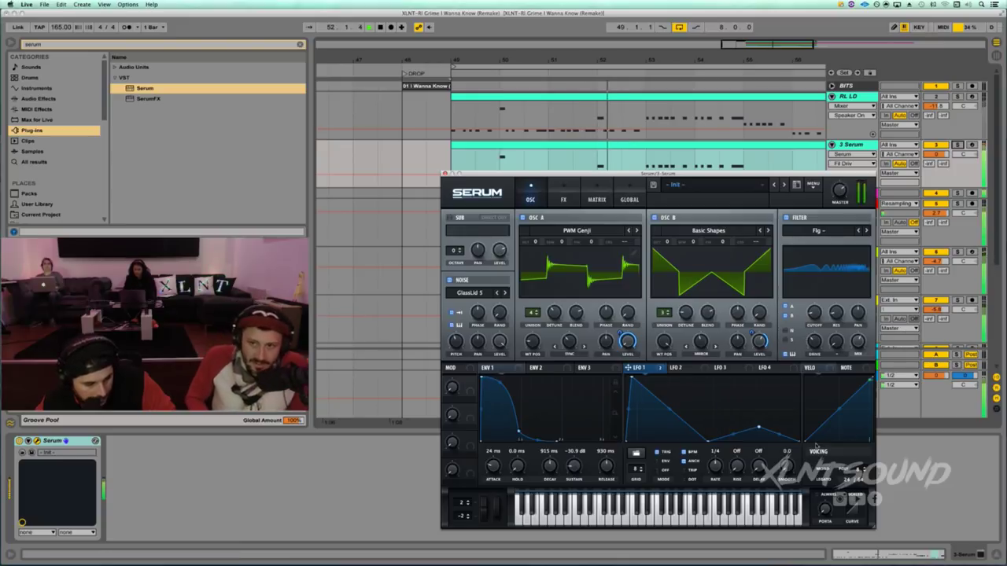
key(space)
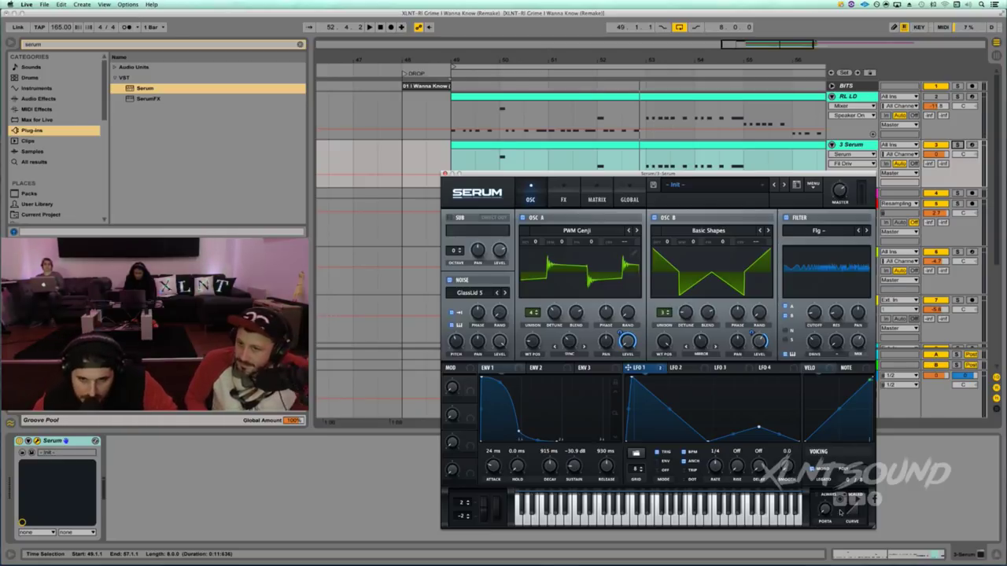
Raise the portamento time to 581 ms, audition the part, and lower it again
drag(826, 510, 828, 453)
key(space)
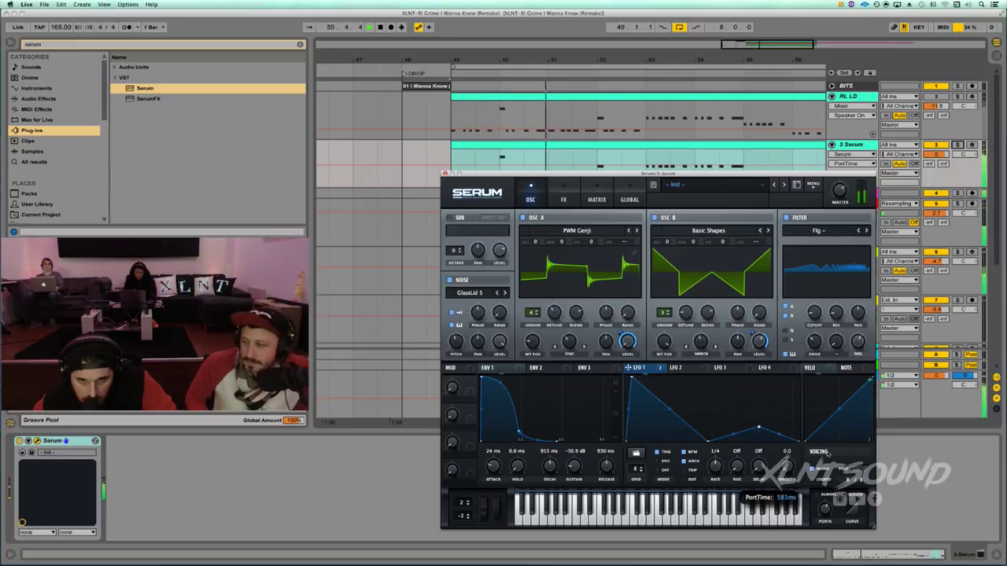
drag(827, 453, 823, 468)
key(space)
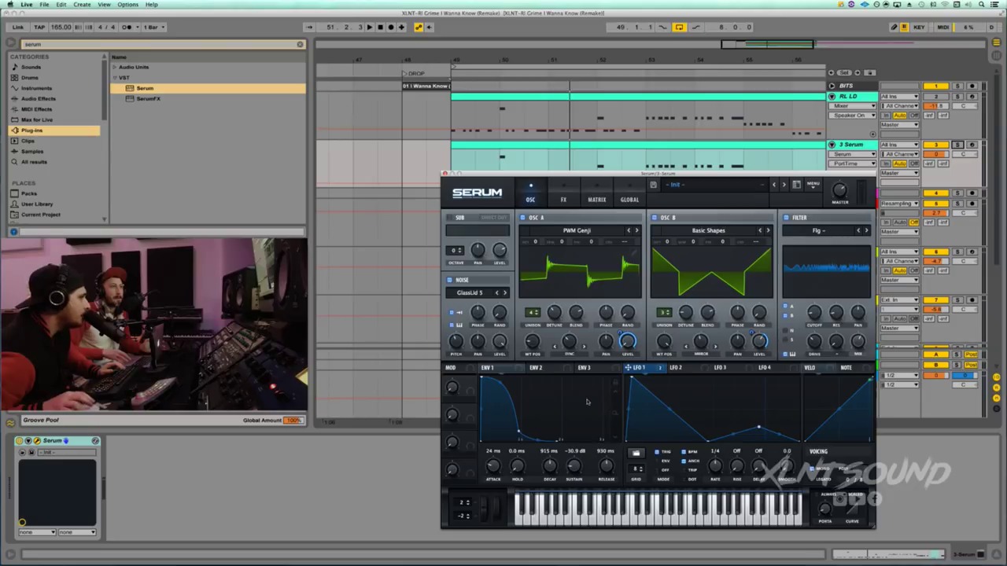
Set LFO 2 to Env mode, bow its rising slope upward, and assign it to oscillator B's warp with an amount of -20
click(684, 368)
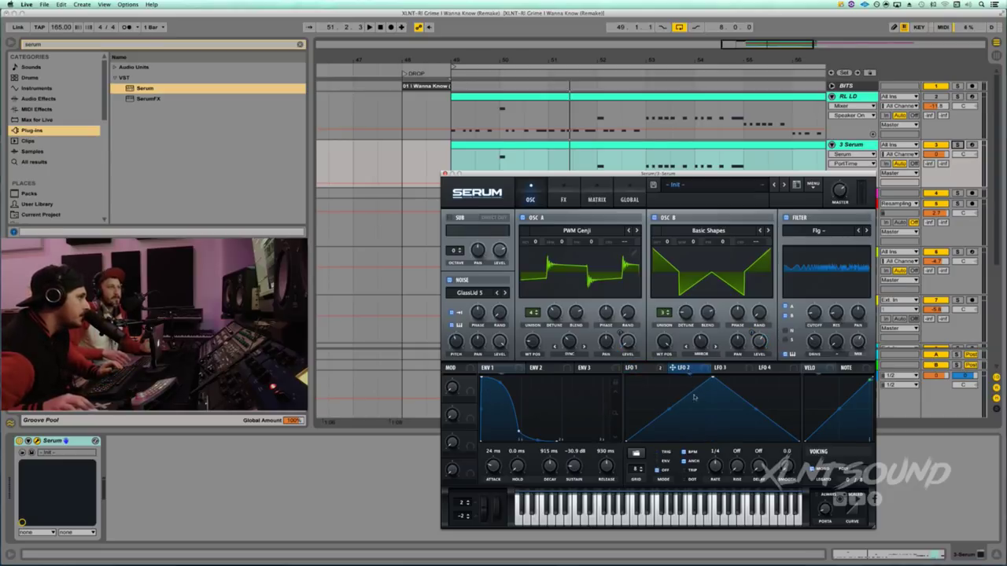
drag(669, 409, 664, 396)
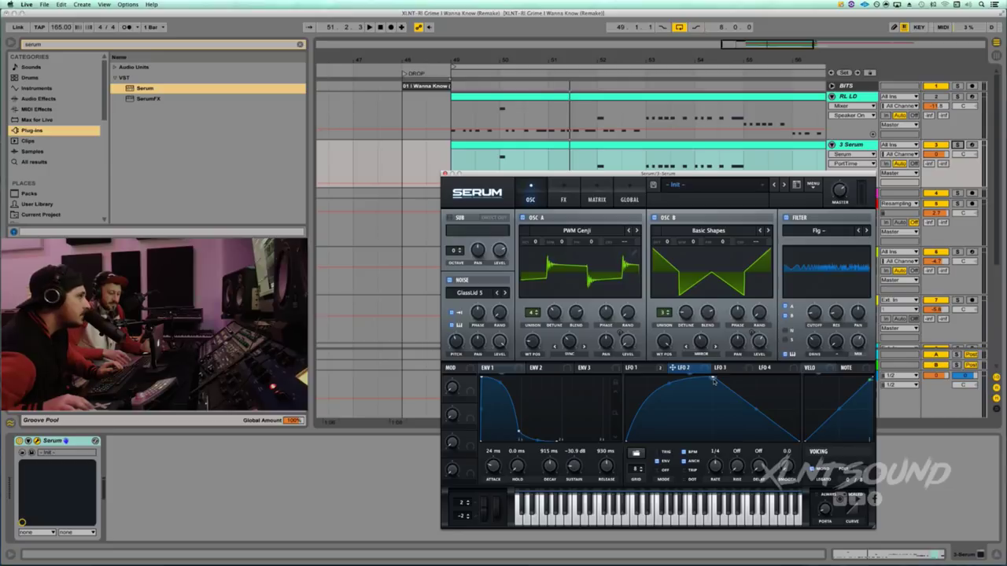
drag(708, 368, 698, 343)
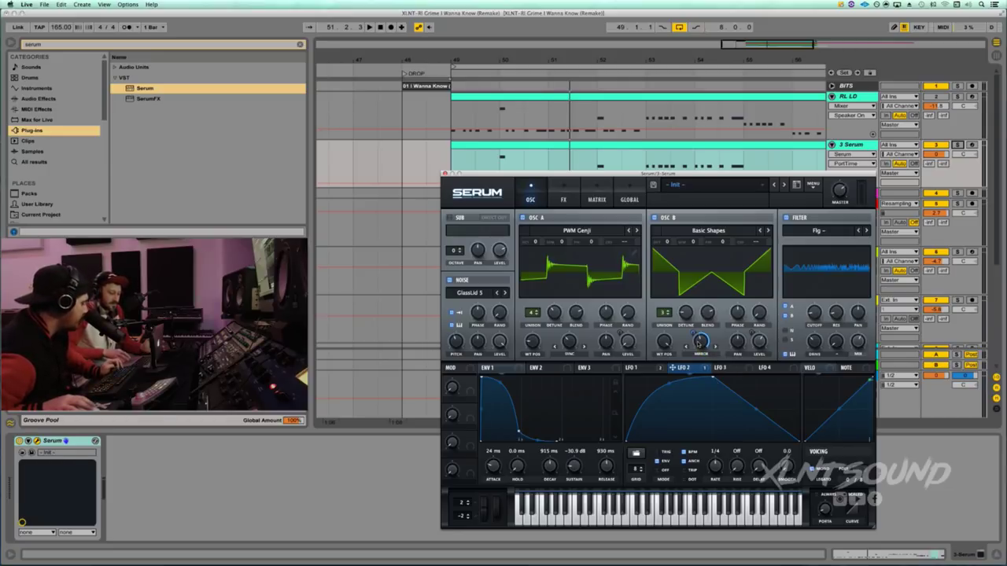
click(701, 341)
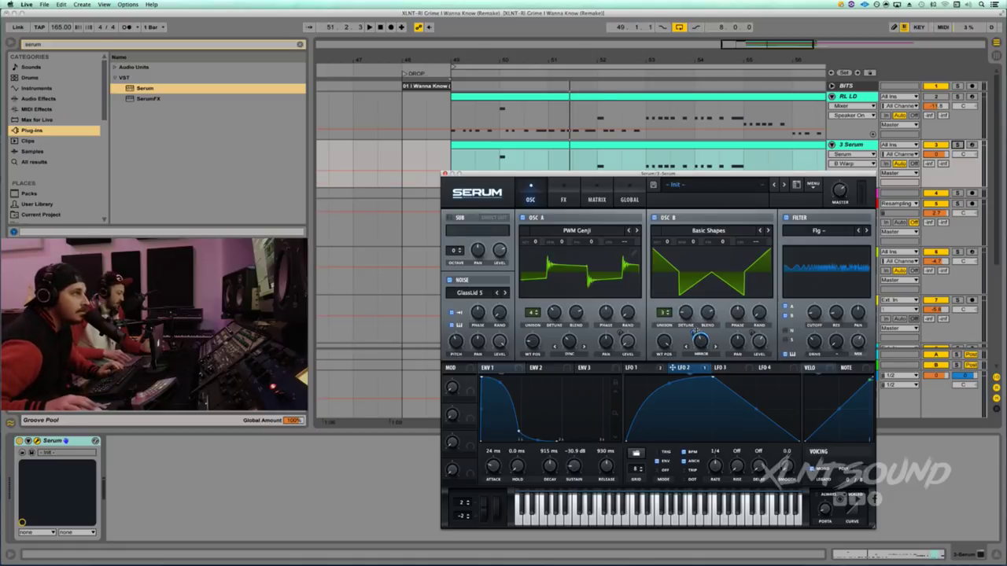
drag(693, 333, 690, 365)
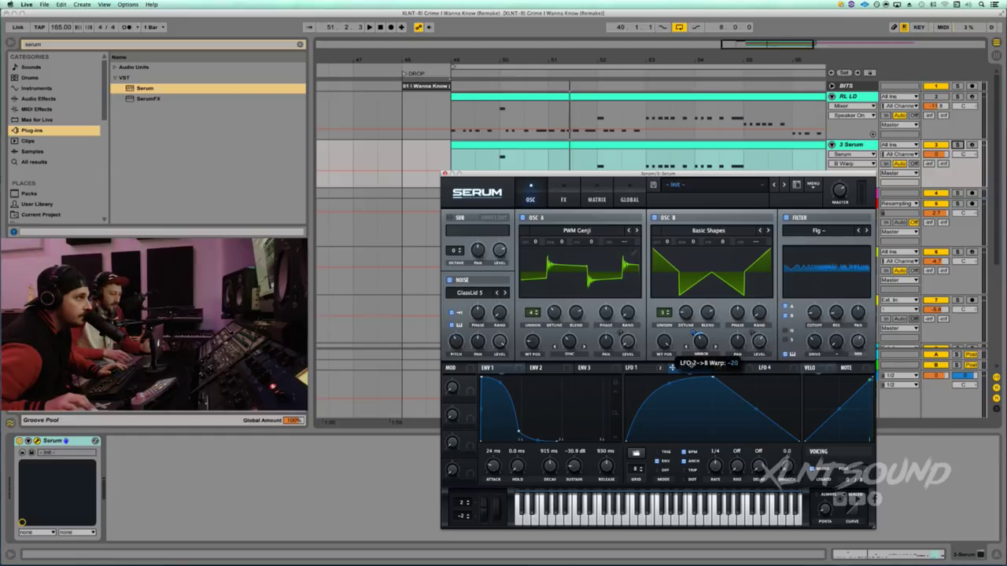
Play the part in the mix and soloed, comparing the LFO 2 modulation of oscillator B's warp bypassed and active
key(space)
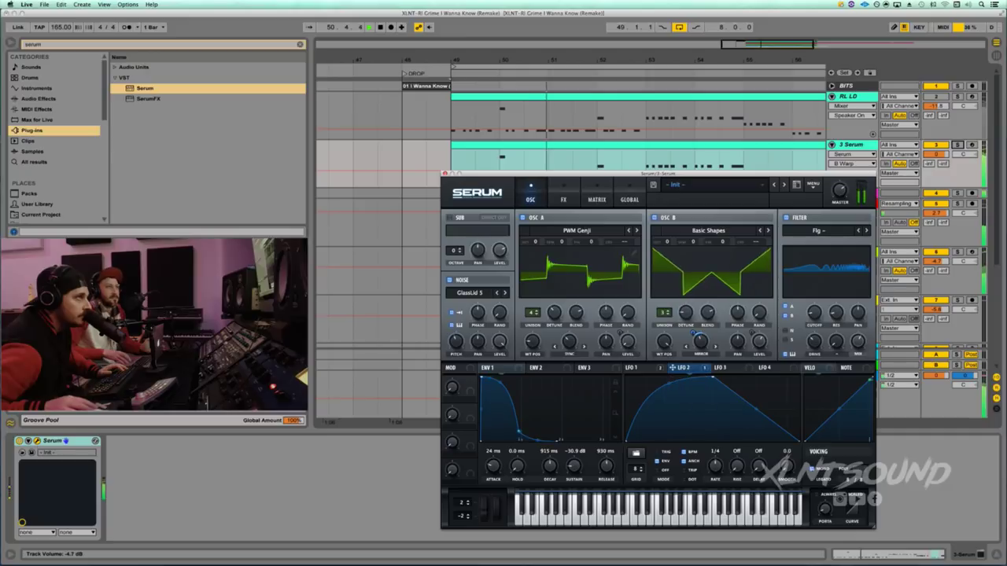
click(958, 145)
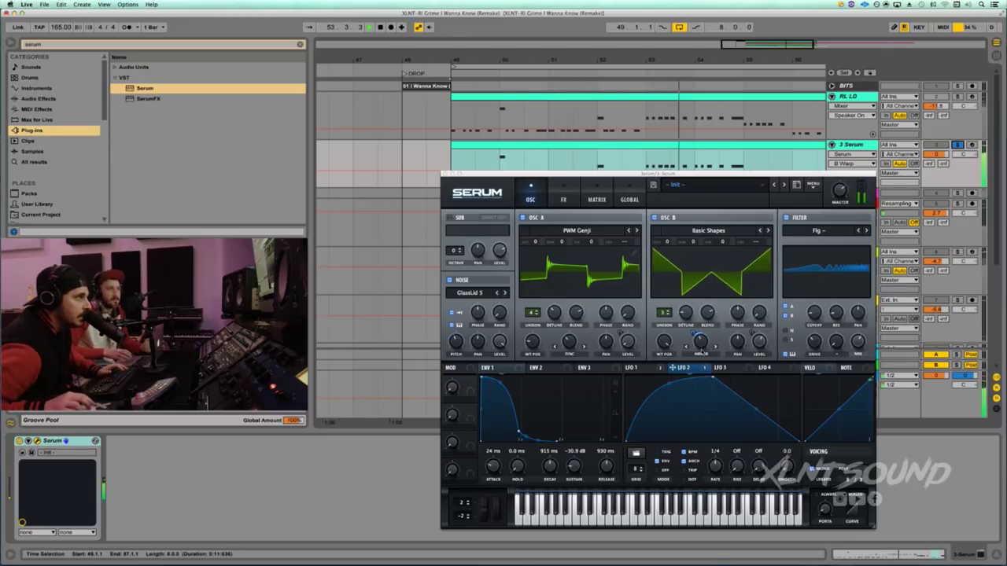
right_click(700, 341)
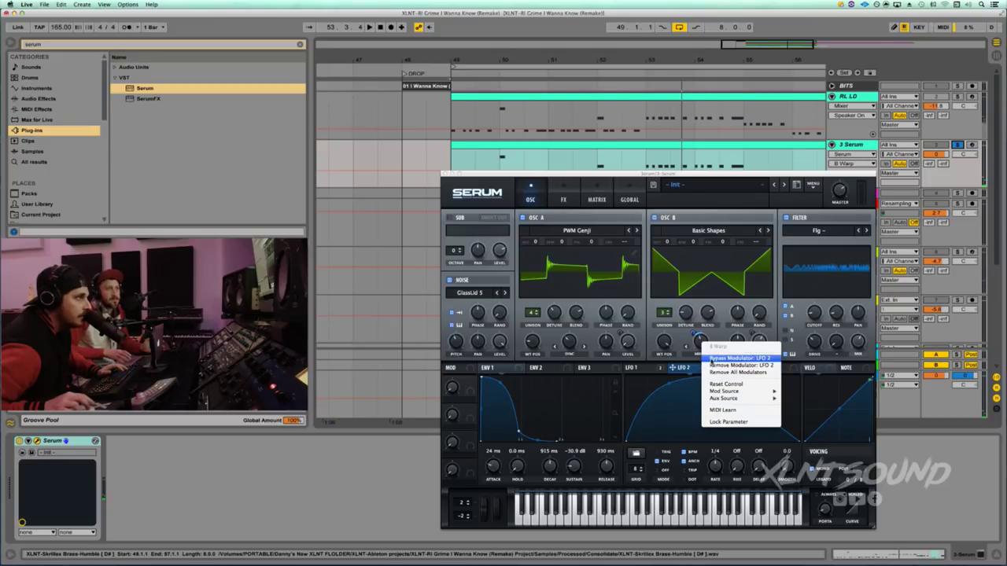
click(712, 358)
right_click(700, 341)
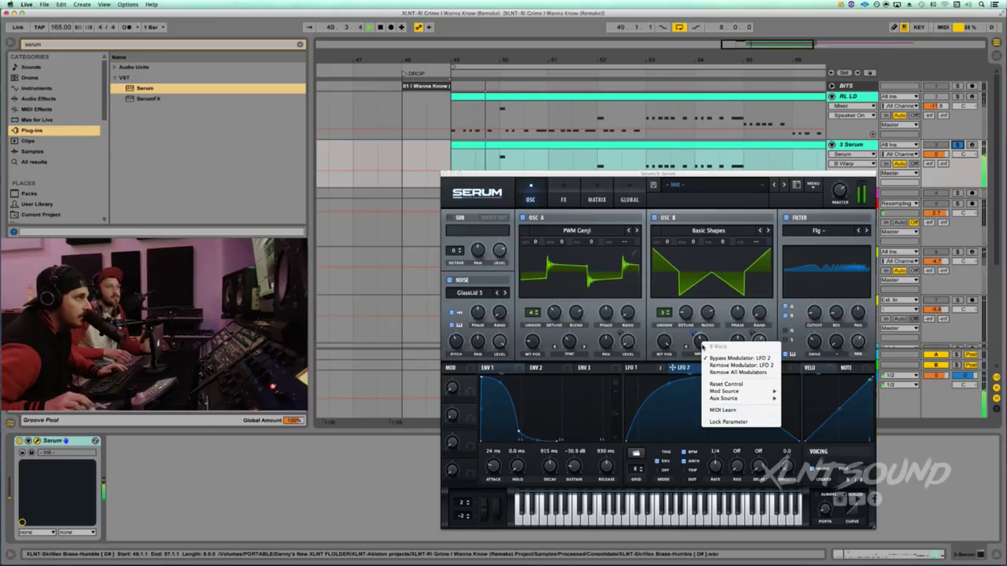
click(713, 358)
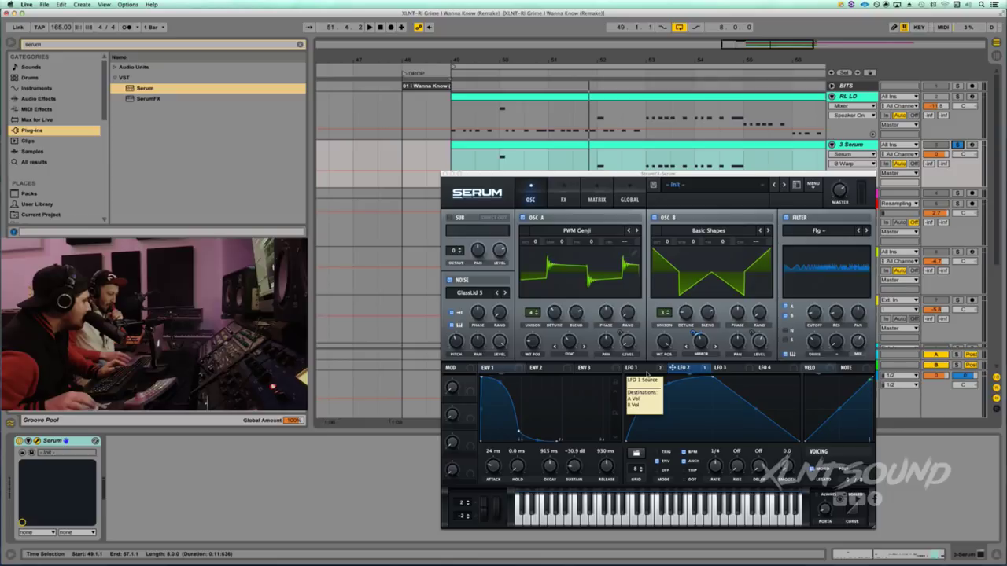
Shape envelope 2 with 37 ms attack, 314 ms decay and zero sustain, and assign it to oscillator A's unison detune with an amount of 1
click(815, 343)
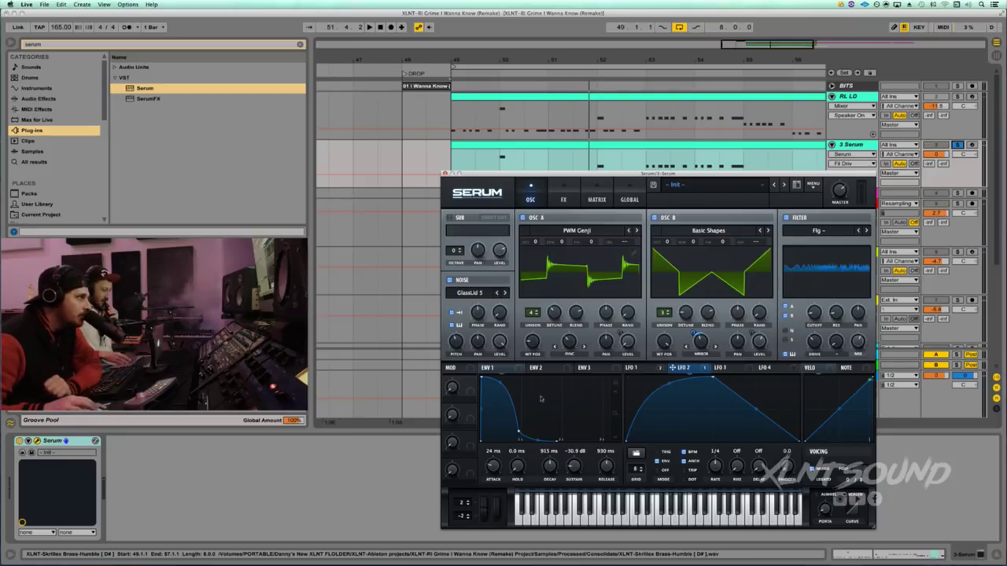
click(541, 369)
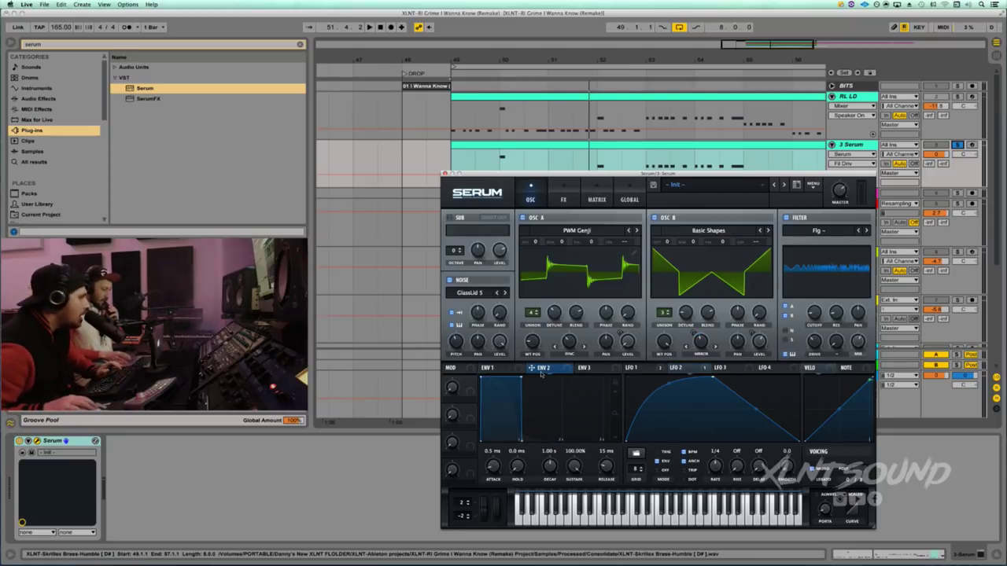
drag(519, 383, 477, 451)
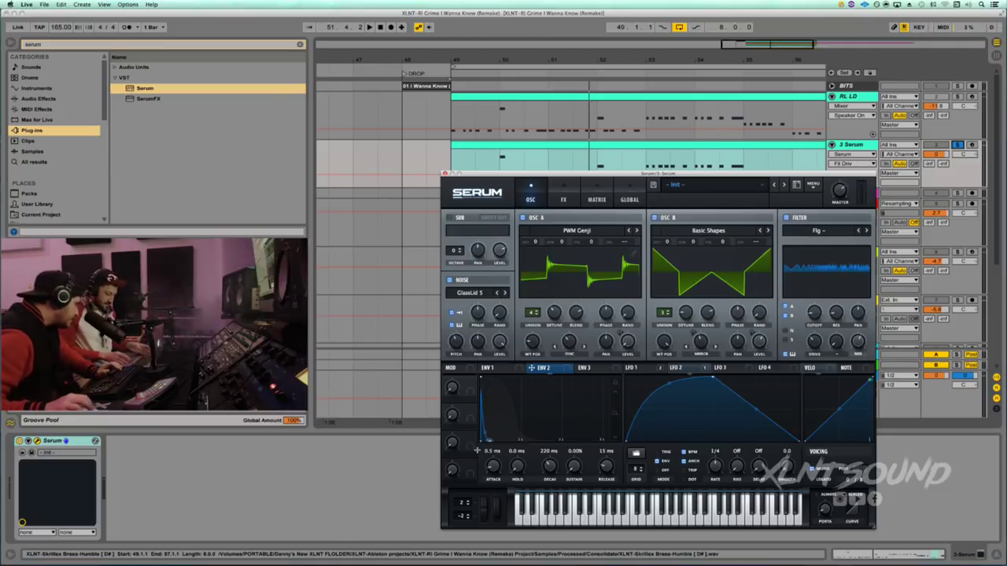
drag(484, 462, 490, 453)
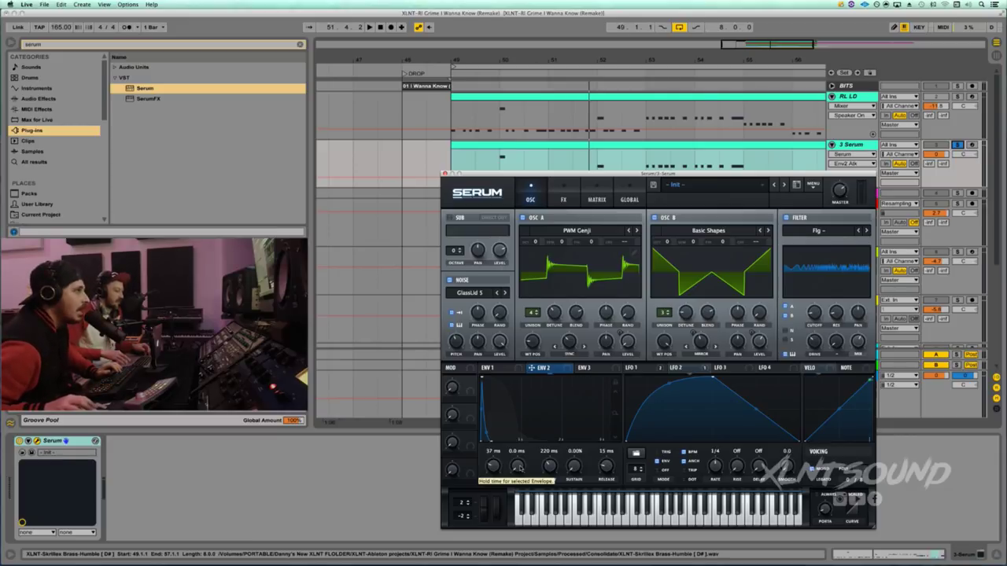
drag(550, 466, 550, 461)
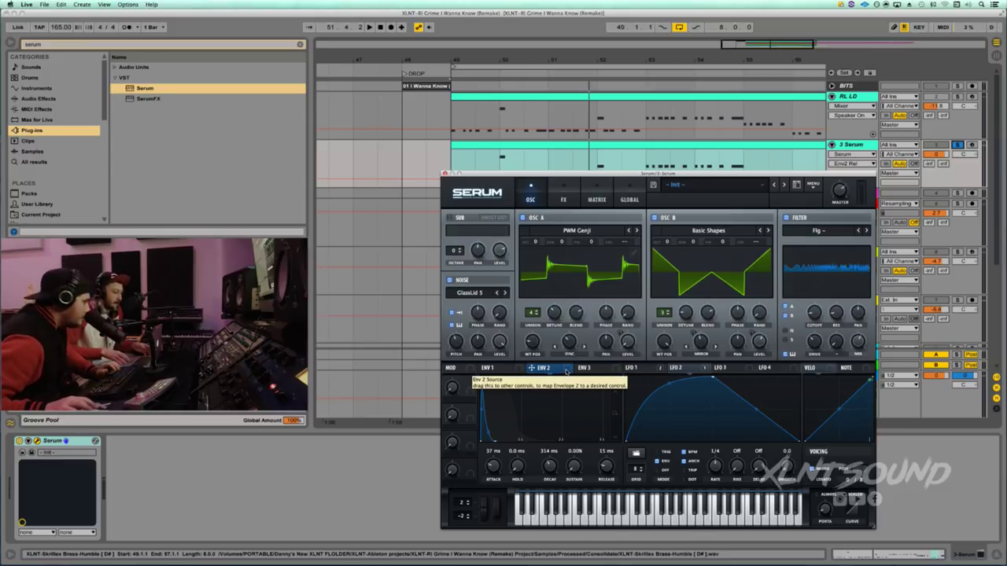
drag(565, 372, 549, 333)
key(space)
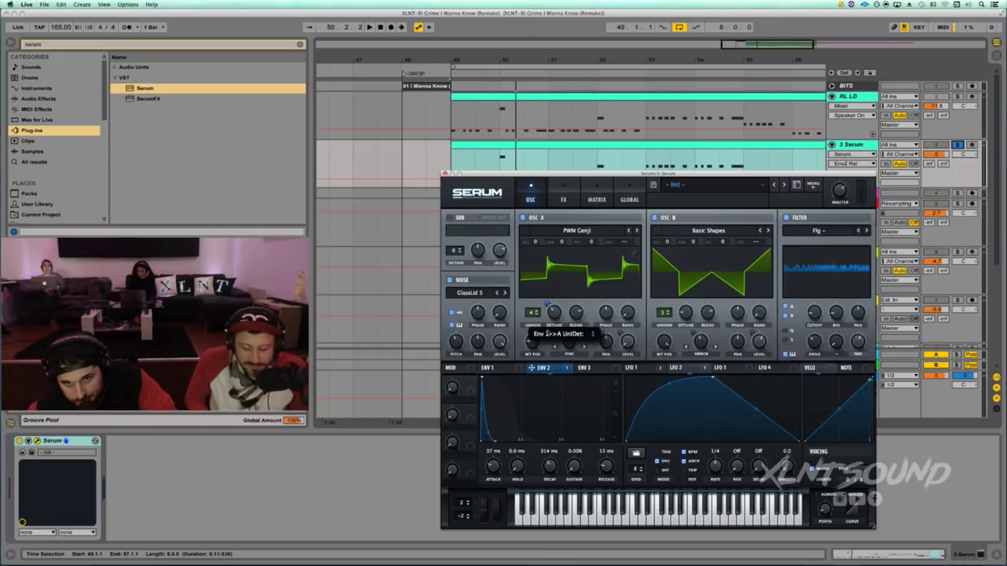
Shape envelope 3 with zero sustain, a 74 ms decay and a bent decay curve, and play the part
click(596, 369)
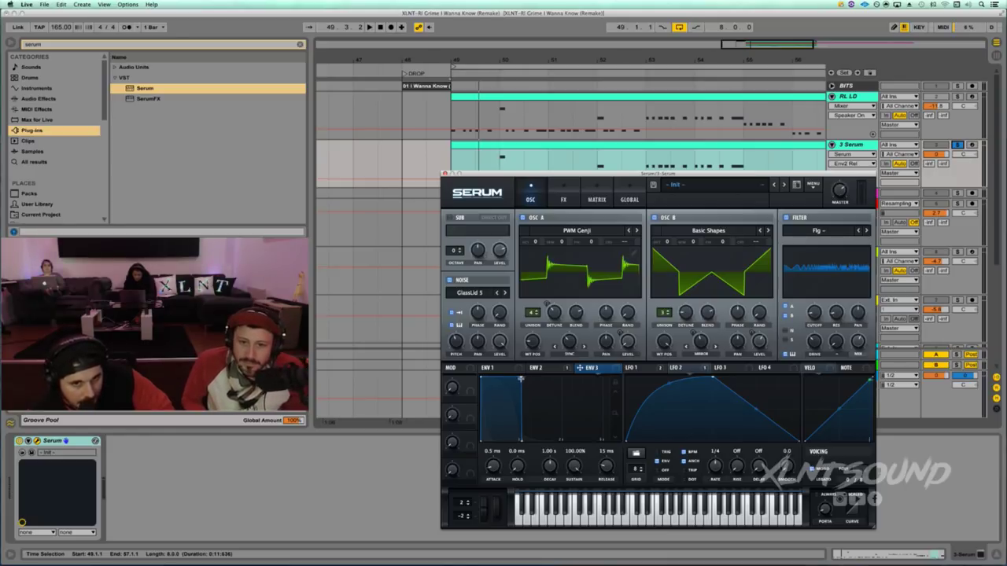
drag(521, 378, 488, 450)
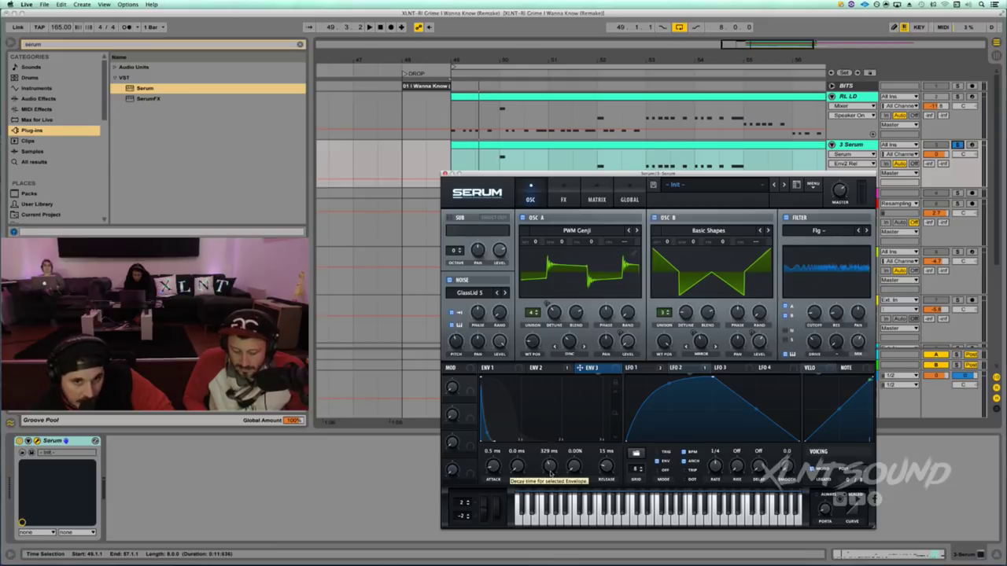
drag(550, 473, 548, 475)
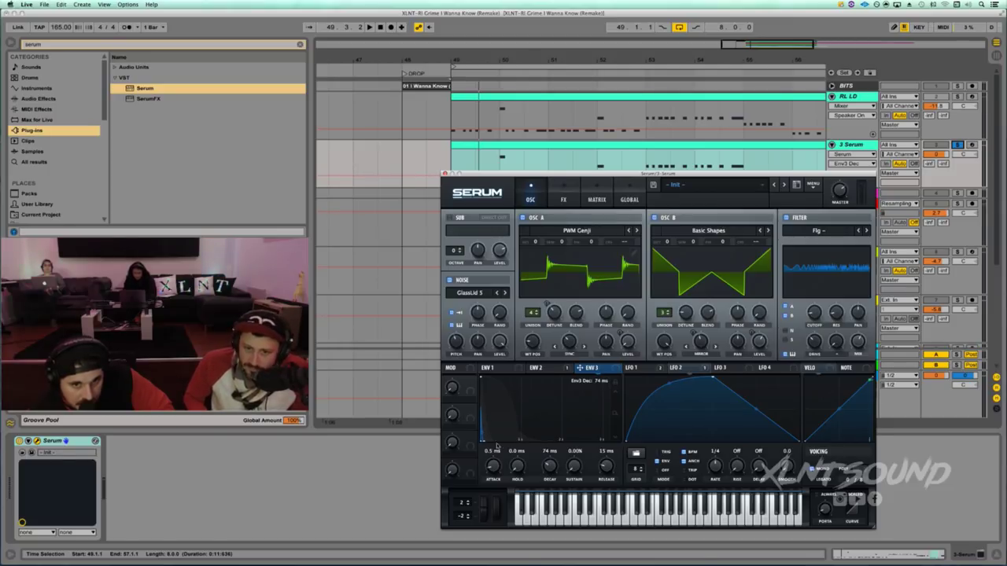
drag(484, 434, 487, 423)
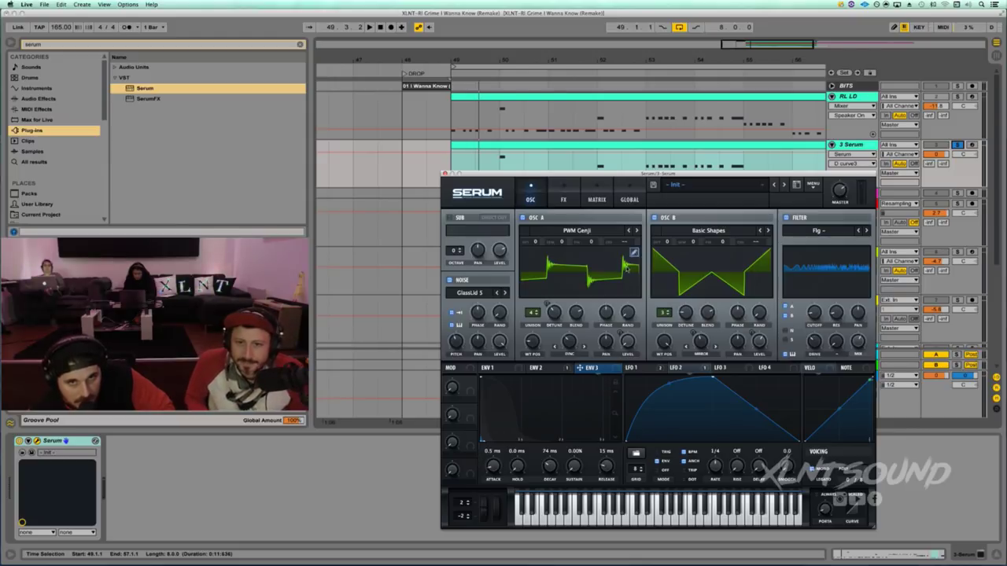
key(space)
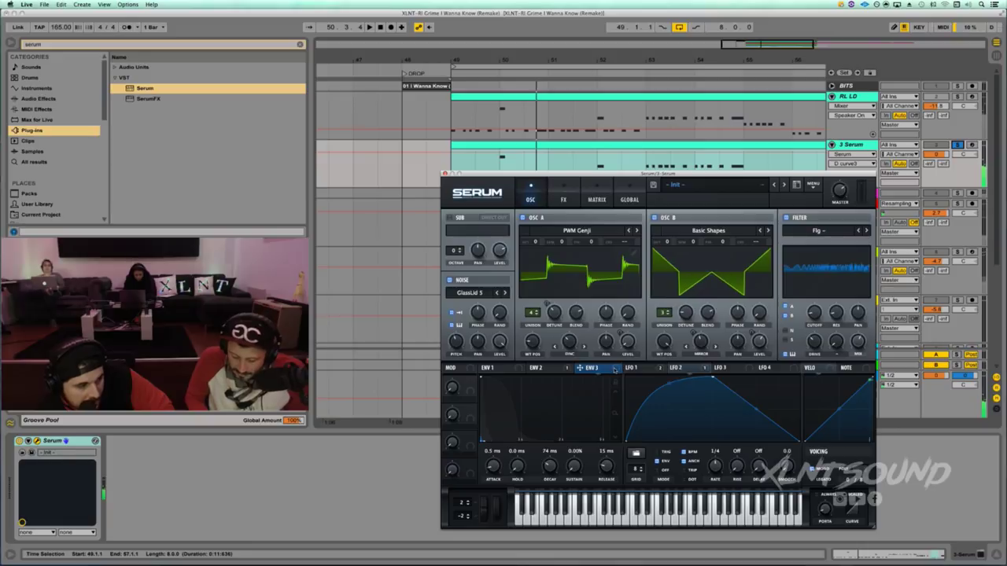
Assign envelope 3 to oscillator A's coarse pitch, play the part, and bypass that modulator for comparison
drag(613, 369, 636, 260)
key(space)
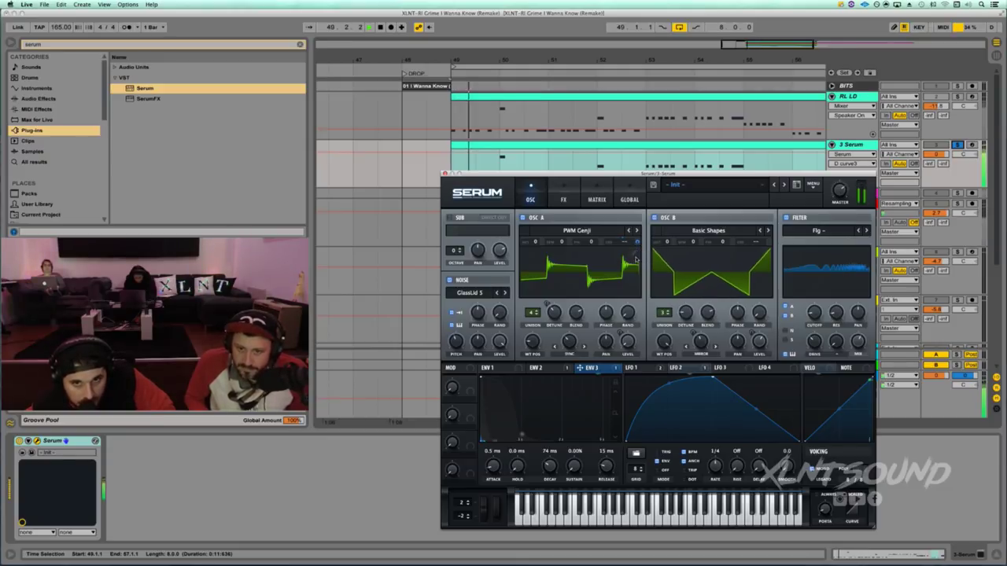
right_click(636, 246)
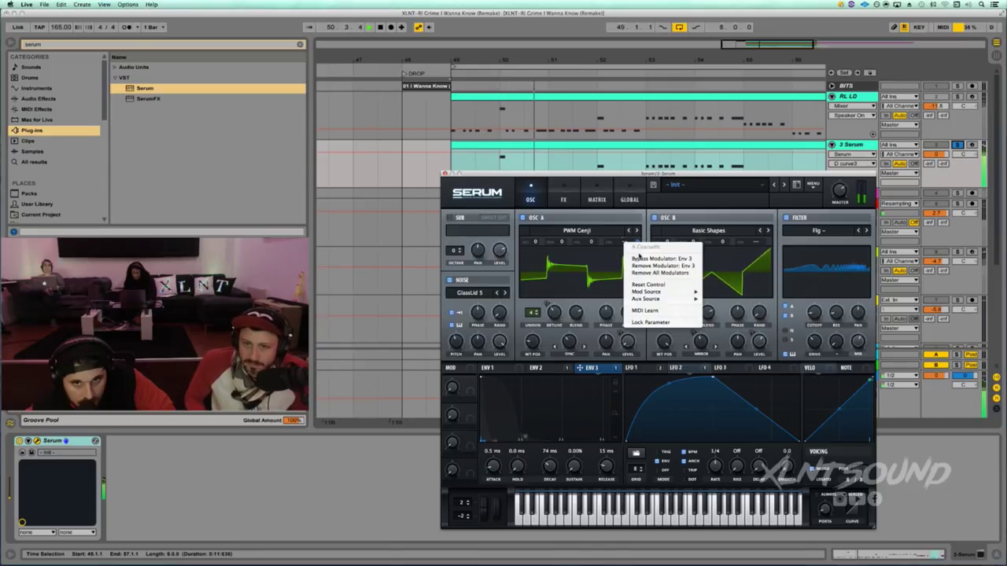
click(641, 258)
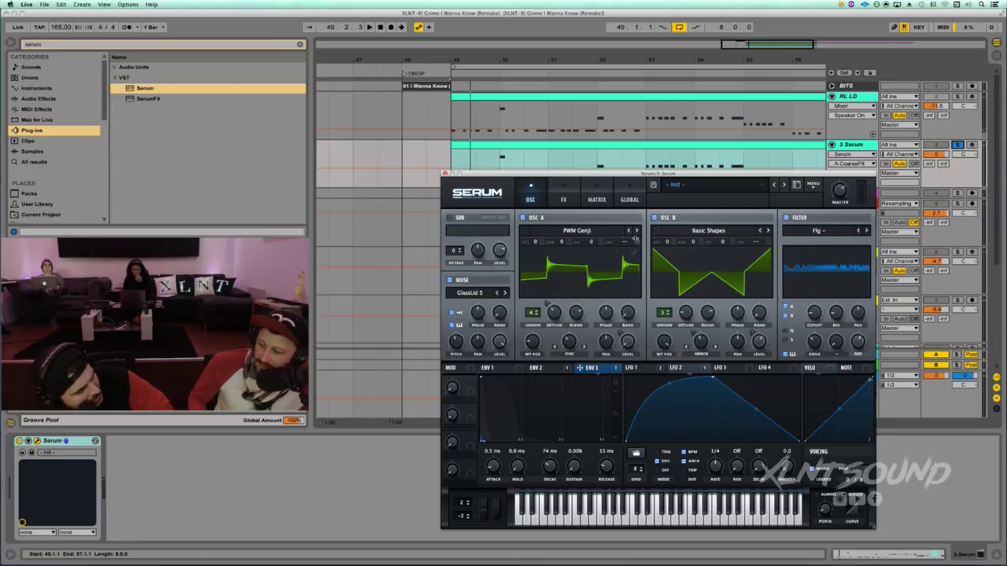
right_click(634, 239)
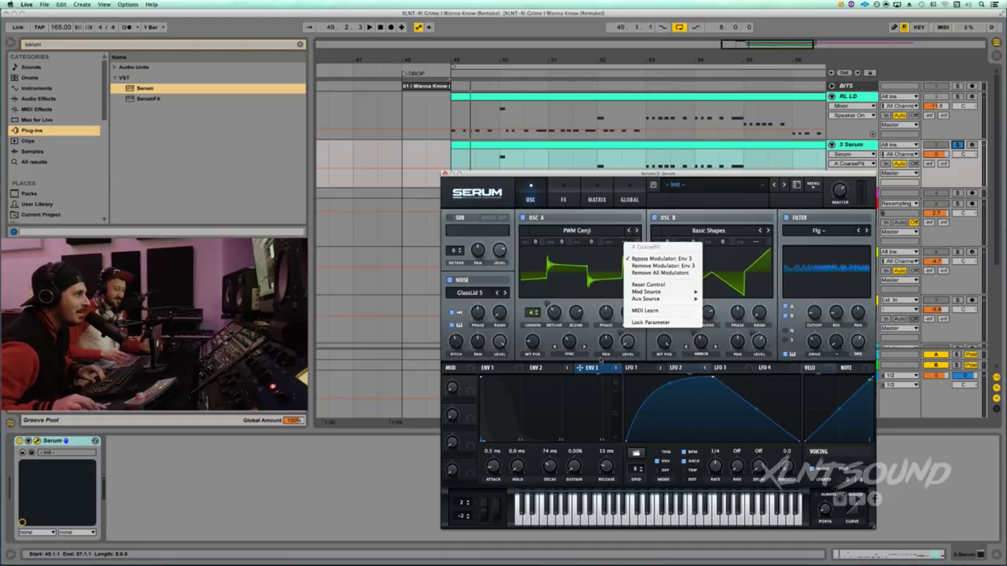
click(621, 245)
Assign envelope 3 to oscillator B's coarse pitch, adjust the modulation amount slightly, and play the part
drag(619, 369, 759, 243)
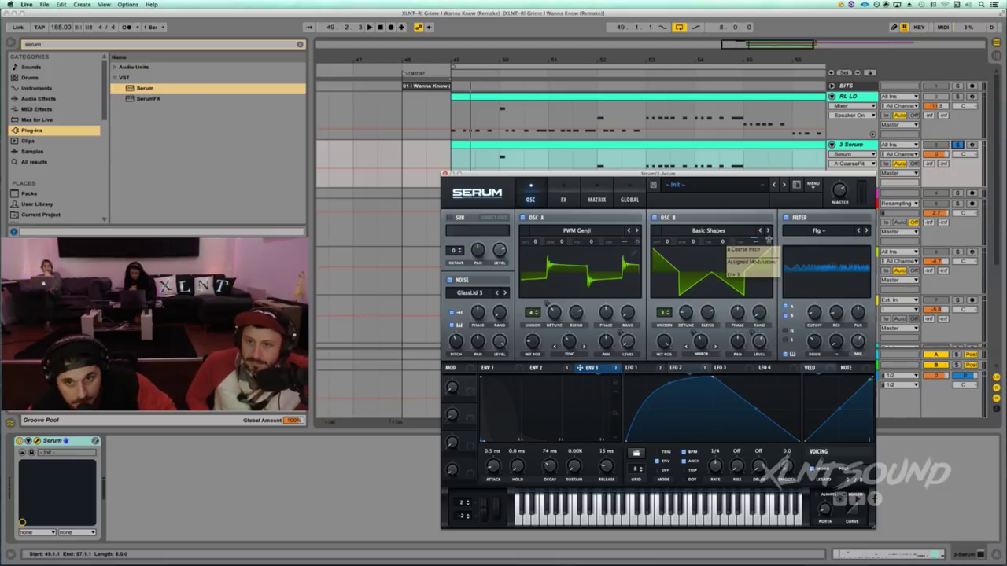
drag(769, 242, 769, 240)
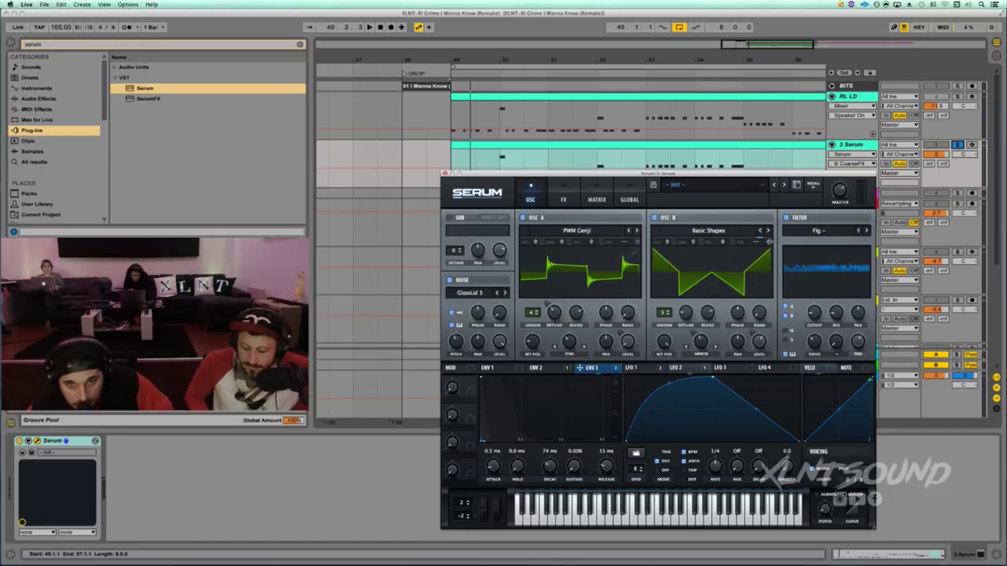
key(space)
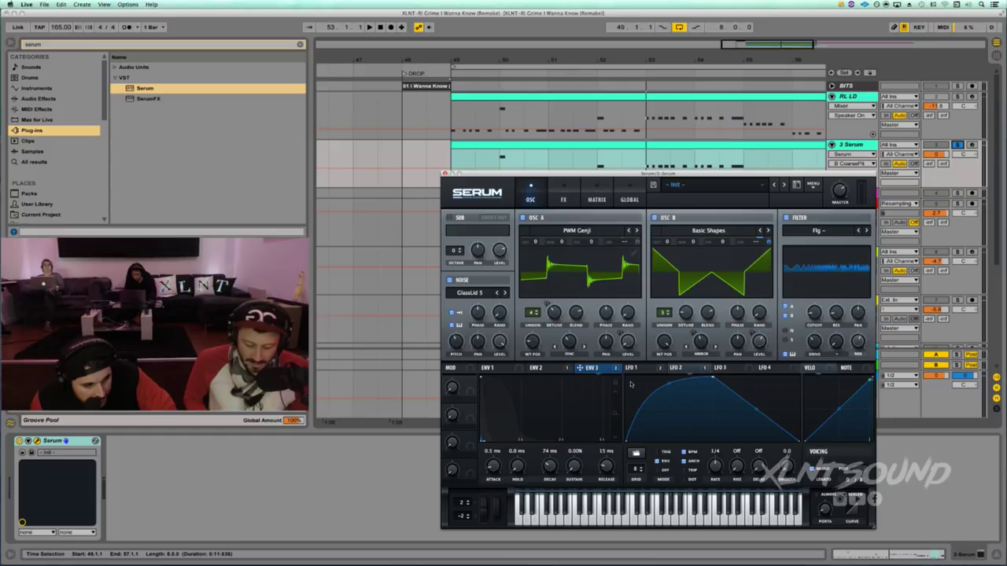
Load the effect chain XLNT-RL GRIME RACK.fxr into Serum's effects rack
click(562, 202)
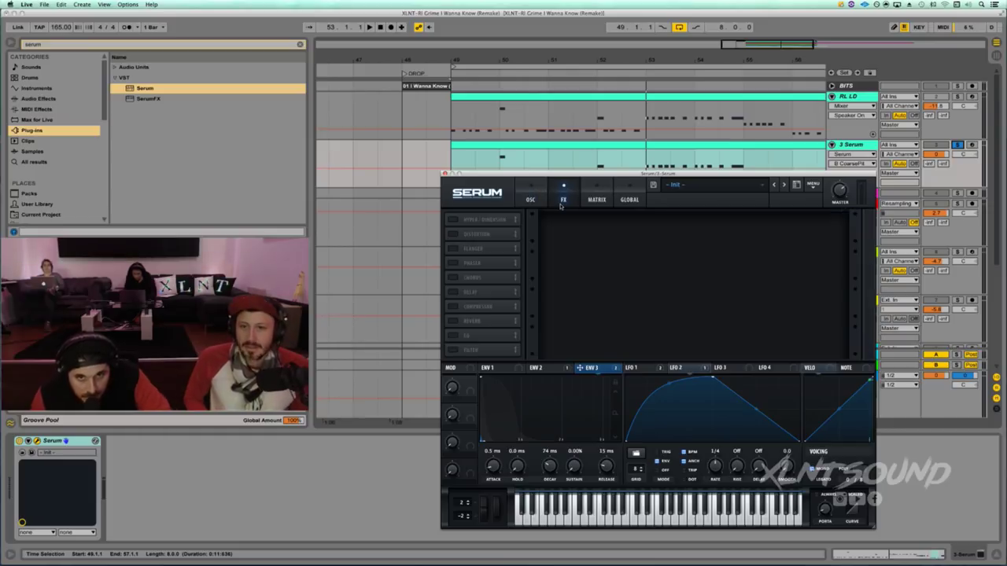
click(813, 185)
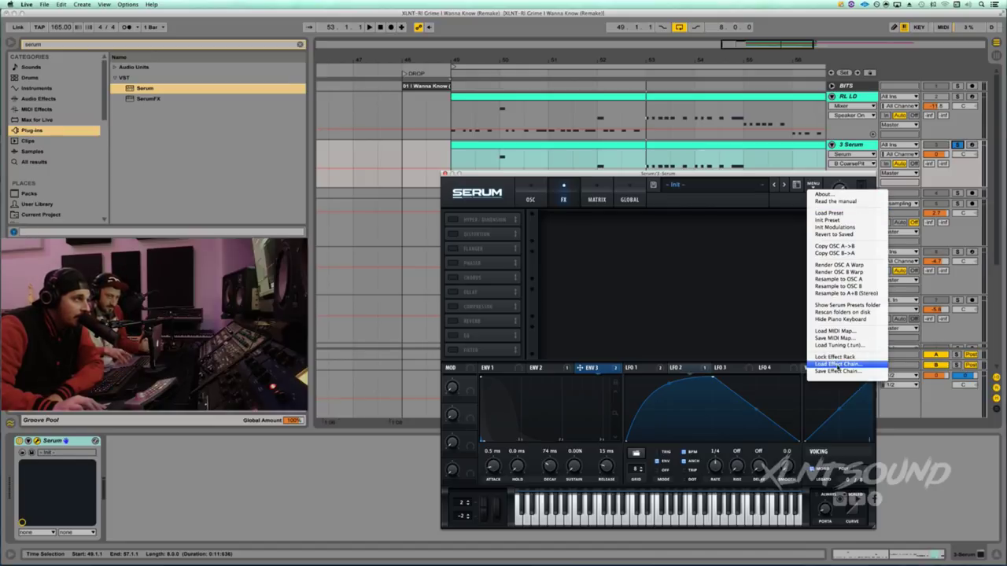
click(837, 365)
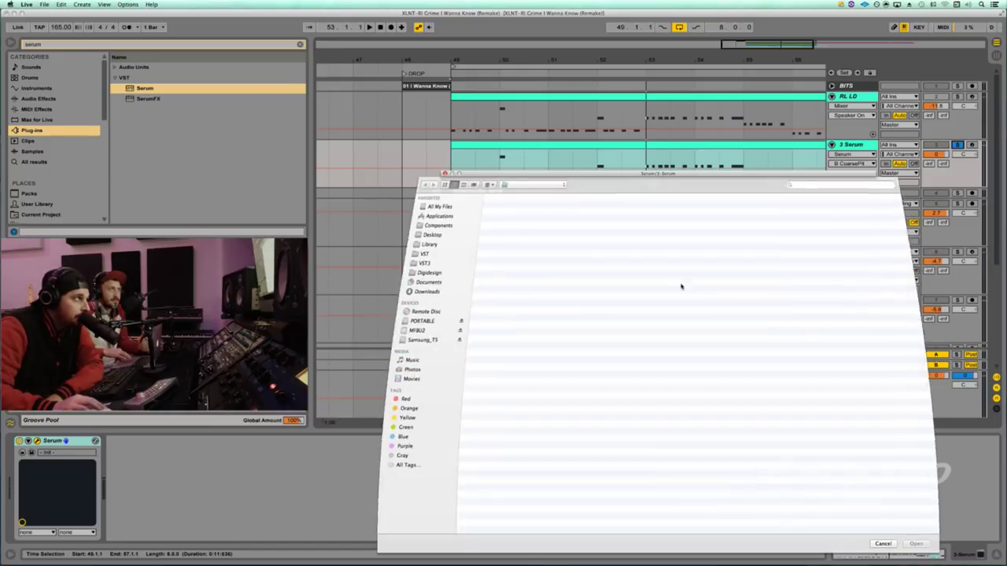
click(491, 210)
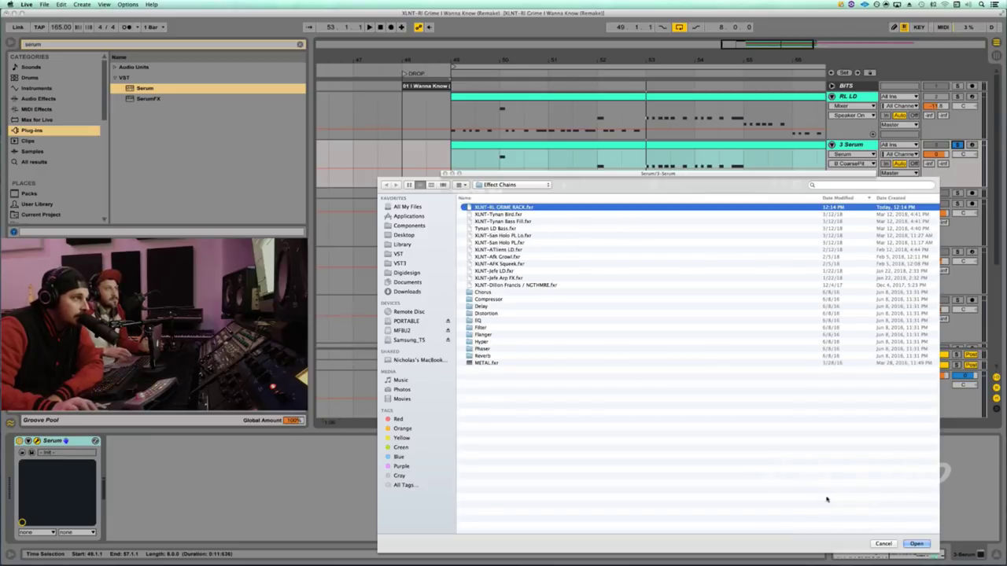
click(916, 544)
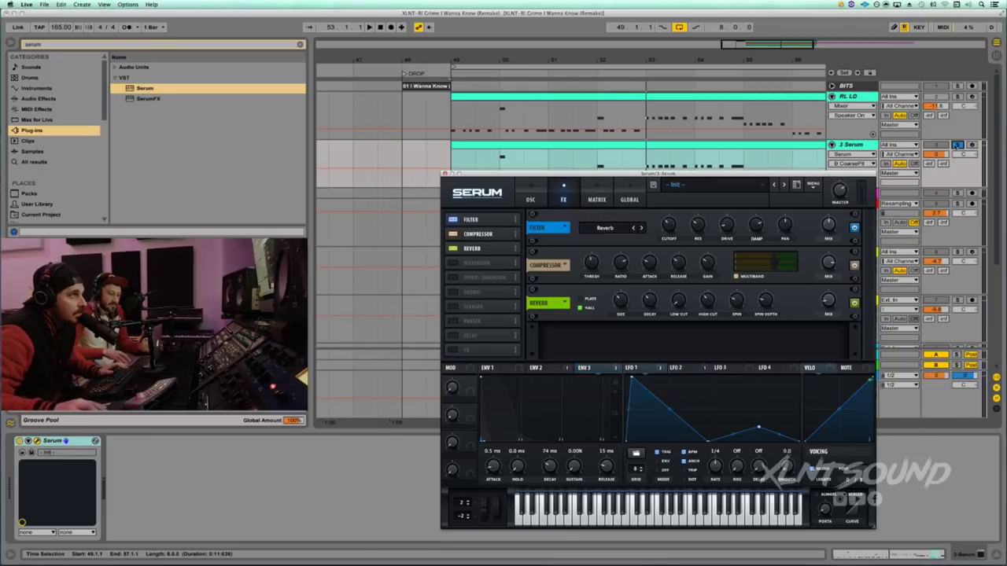
Switch off the filter, compressor and reverb effects, unsolo the Serum track, and play the dry lead in the mix
click(855, 227)
click(854, 265)
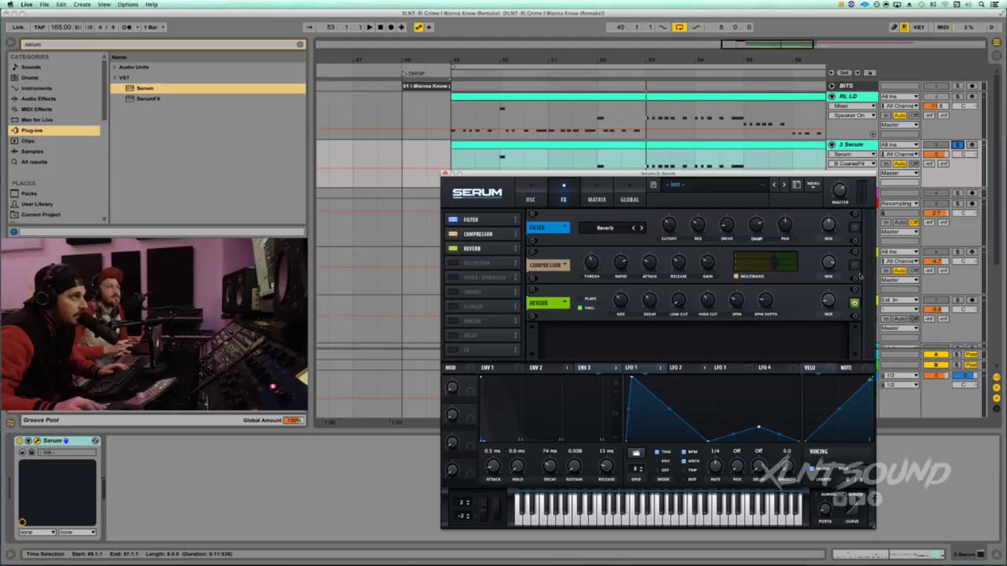
click(855, 302)
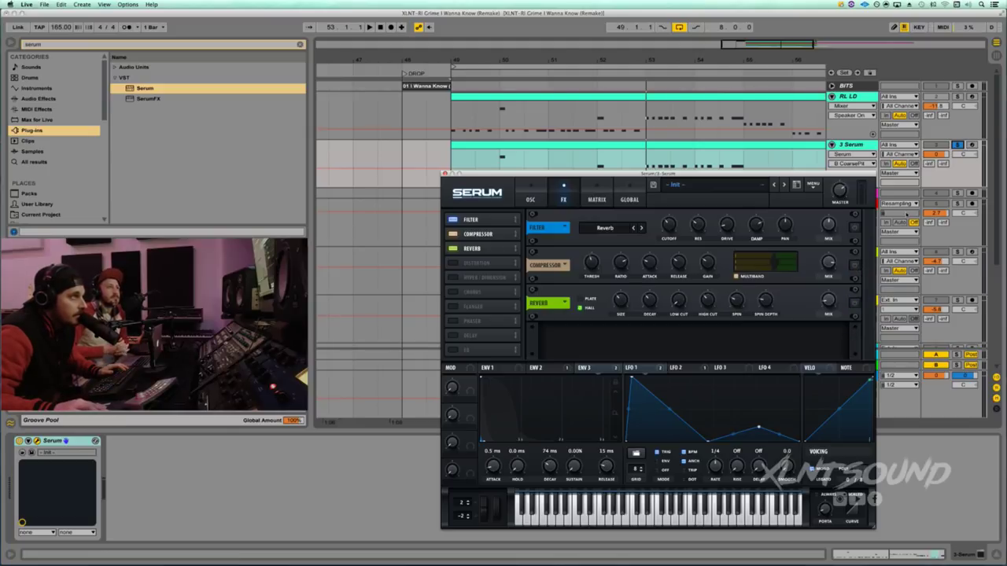
click(956, 146)
key(space)
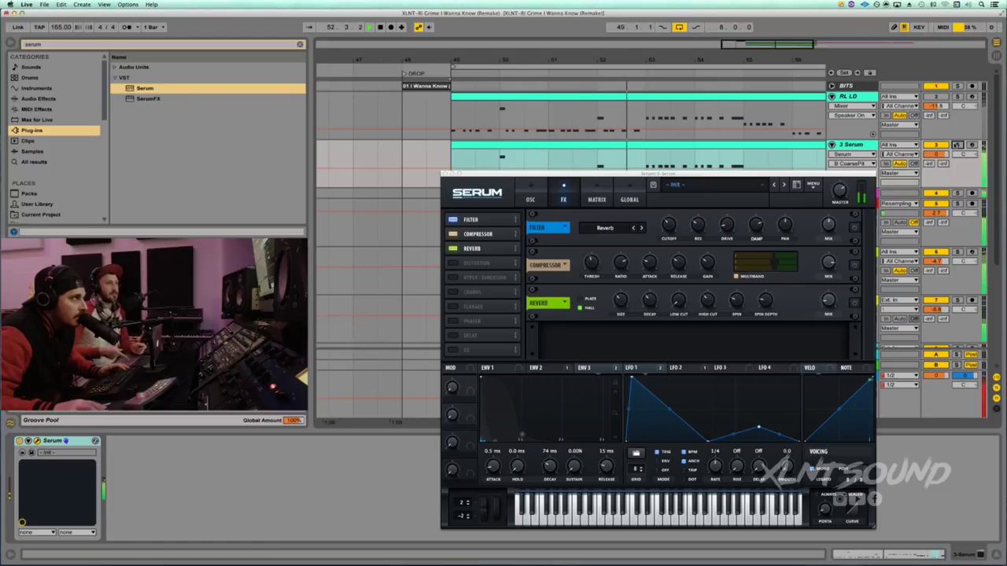
key(space)
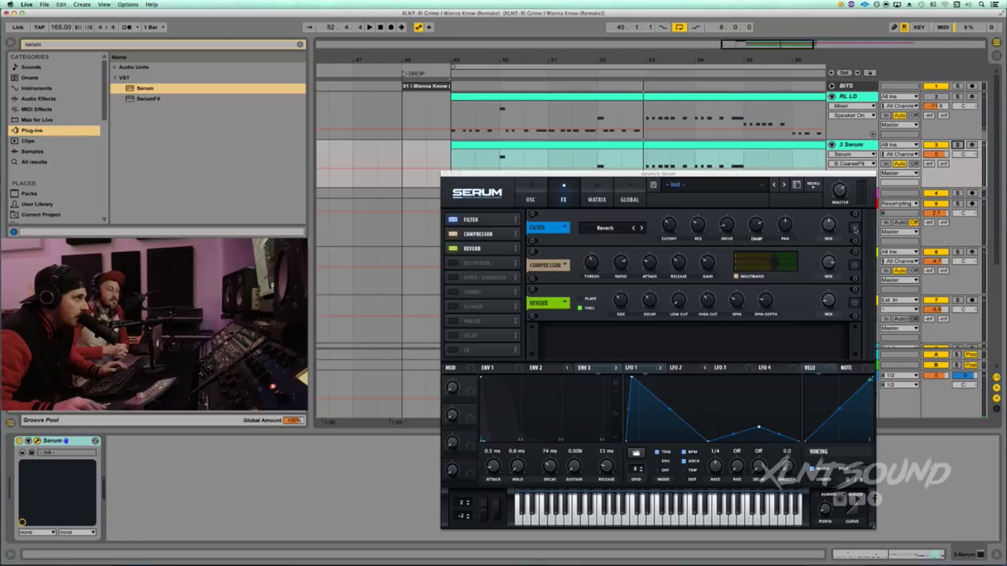
Switch on the filter effect and review its Reverb type, cutoff, resonance, drive, damp, pan and mix settings
click(855, 228)
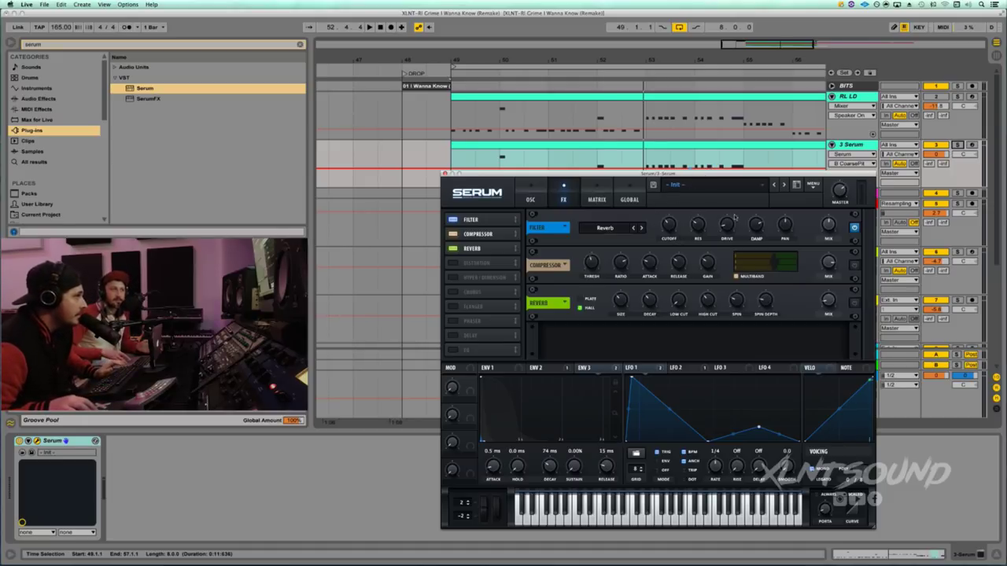
click(614, 228)
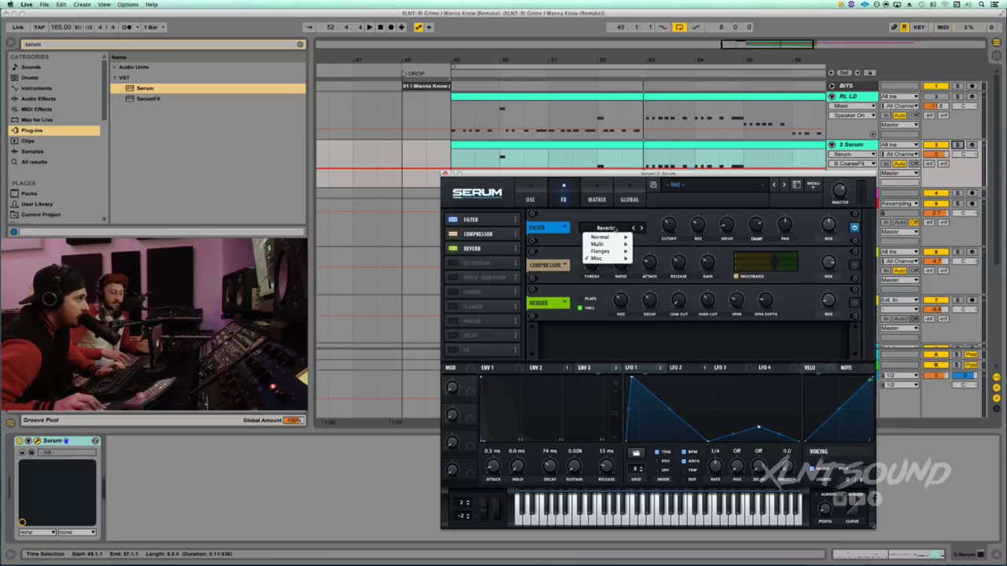
mouse_move(614, 260)
click(657, 225)
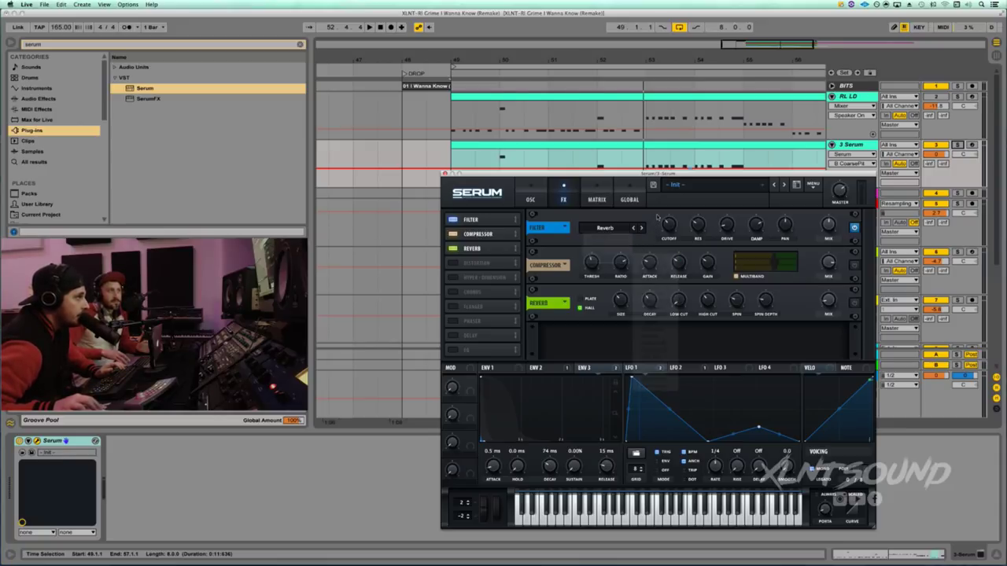
click(668, 225)
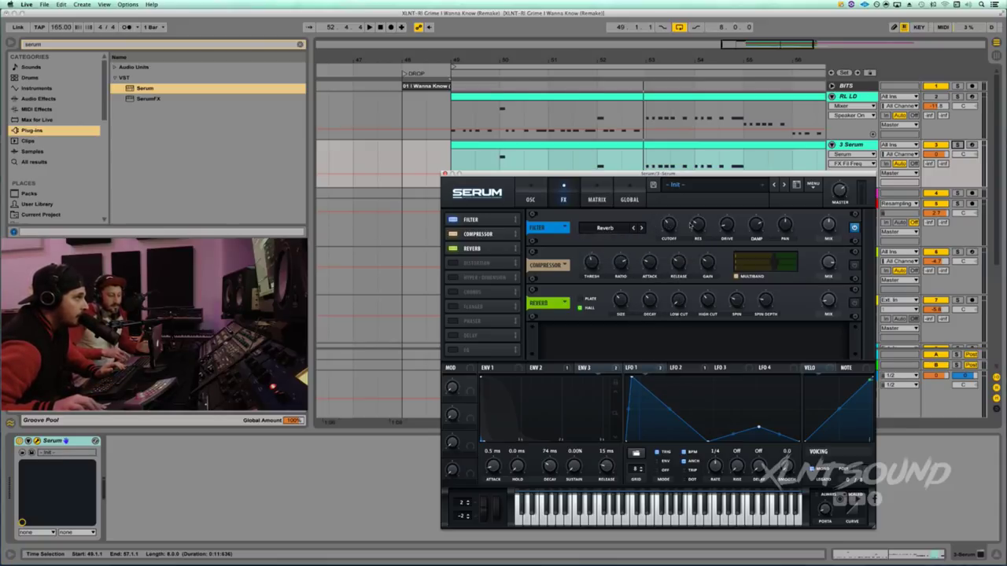
click(697, 225)
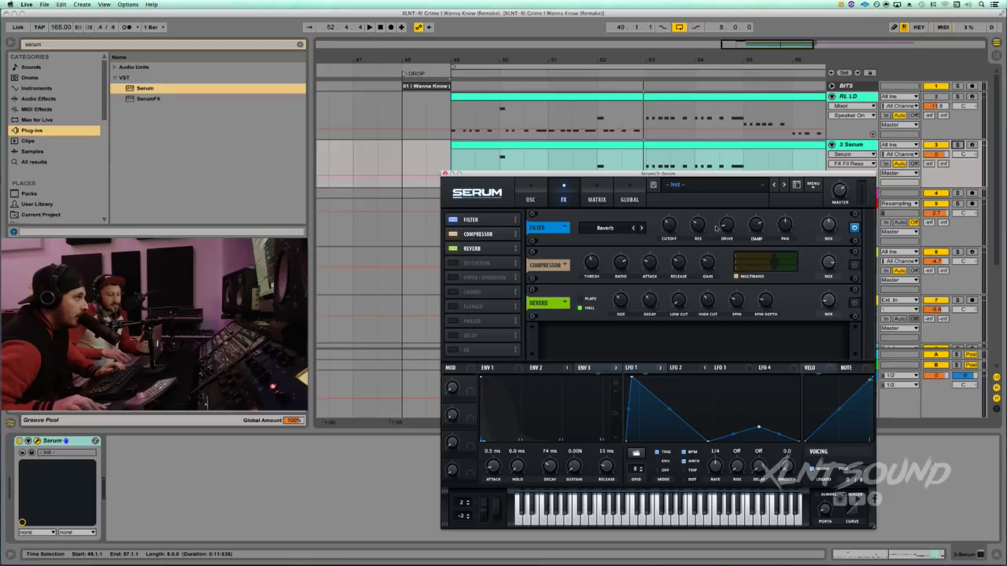
click(725, 226)
click(759, 227)
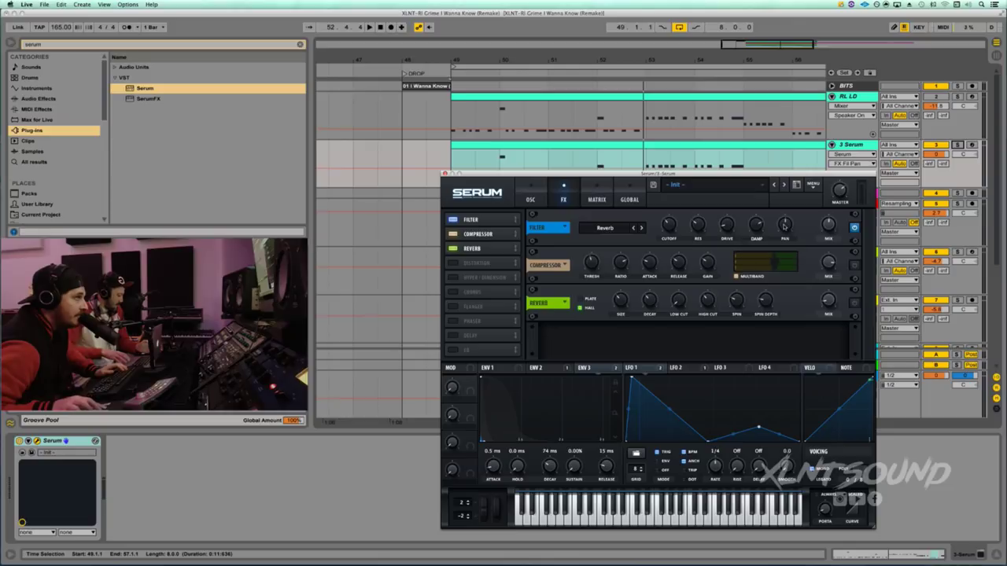
click(829, 226)
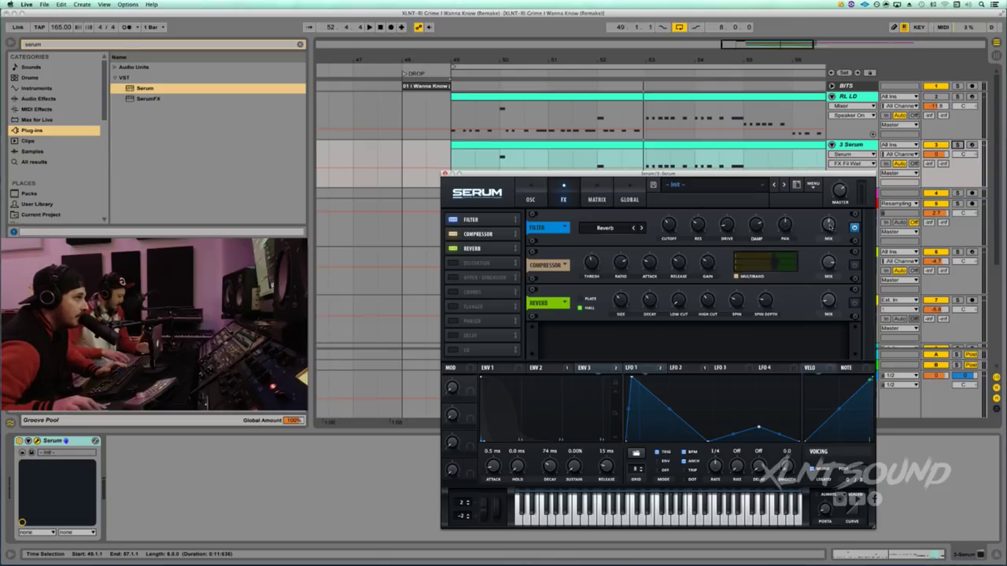
Play the part, solo the Serum track, and compare the sound with the filter effect off and on
key(space)
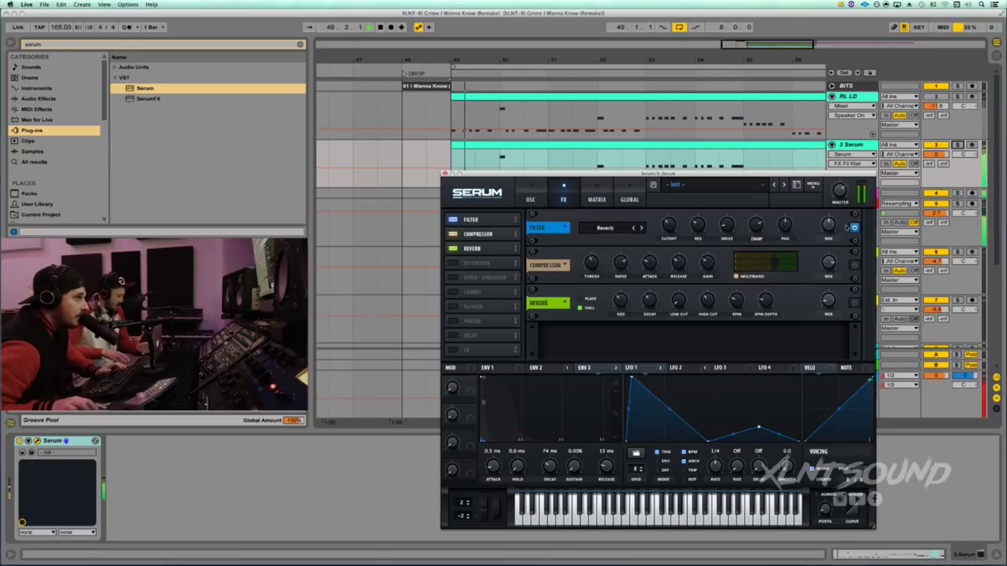
click(957, 145)
click(854, 228)
click(854, 229)
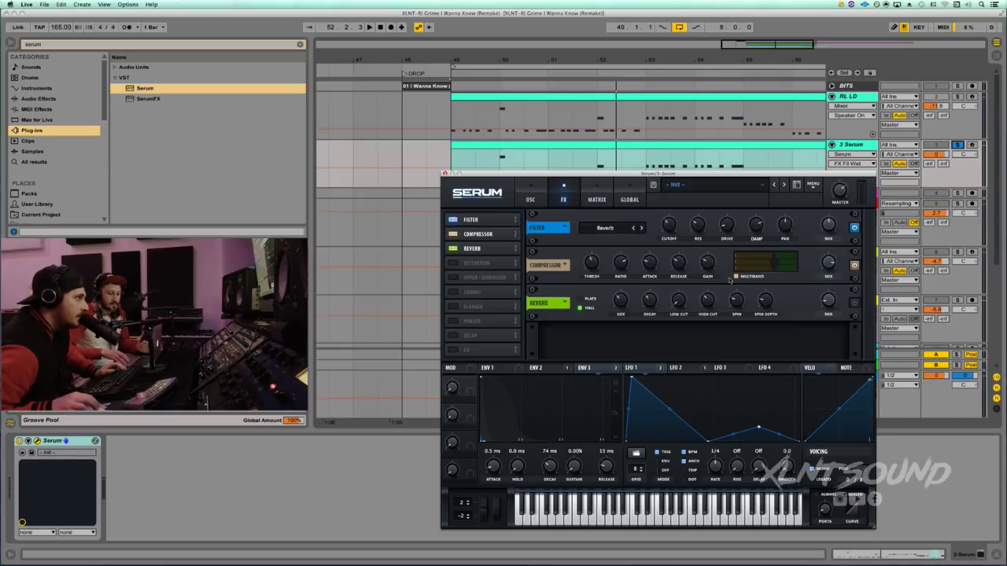
Enable the multiband compressor, check its threshold, ratio, attack, release, gain and mix settings, and play the part through it
click(592, 264)
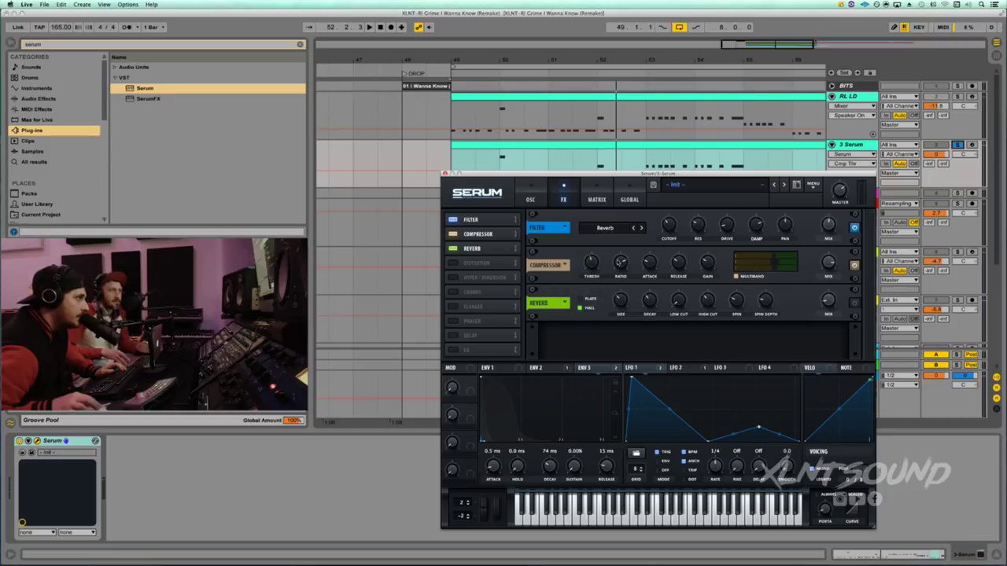
click(620, 263)
click(650, 262)
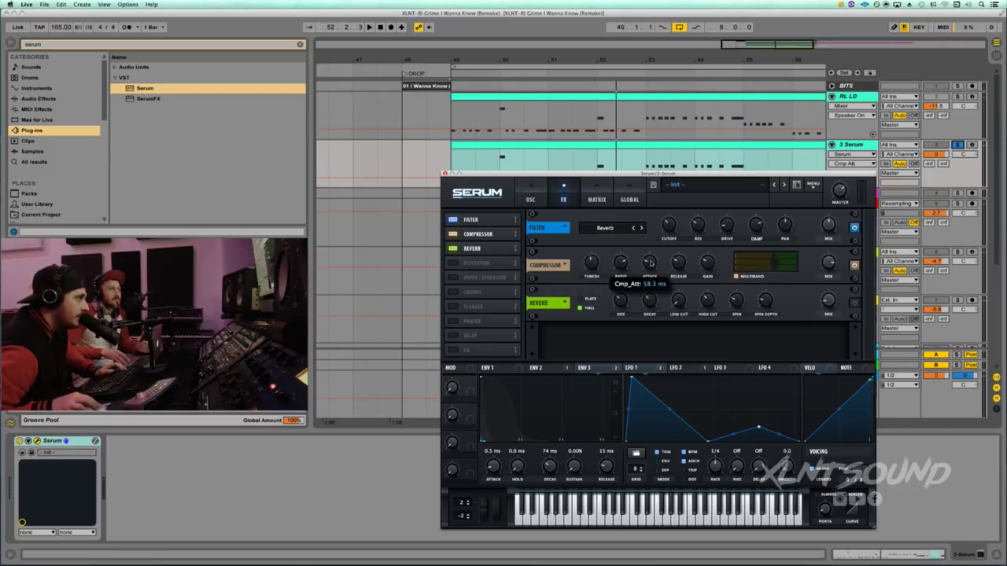
click(679, 263)
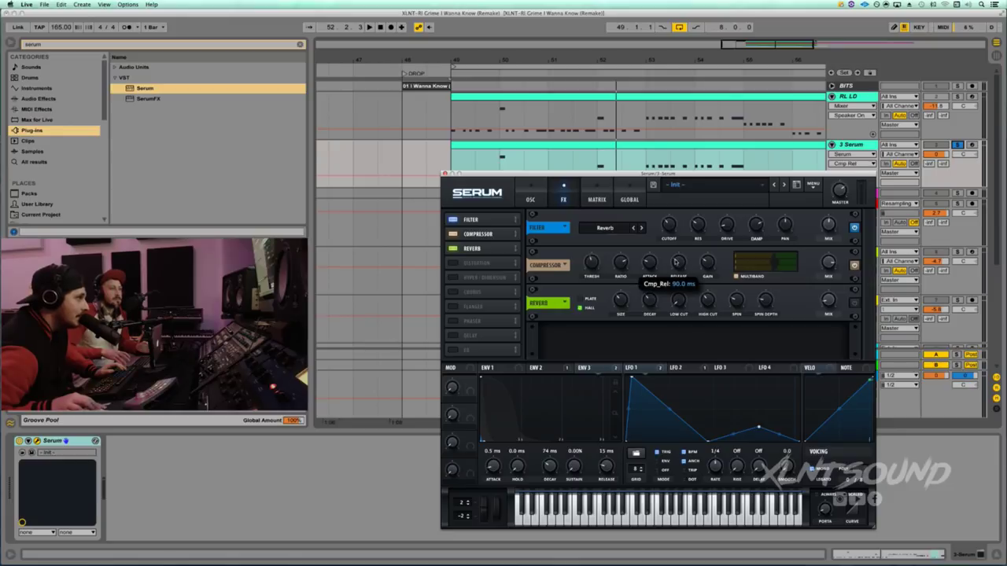
click(711, 266)
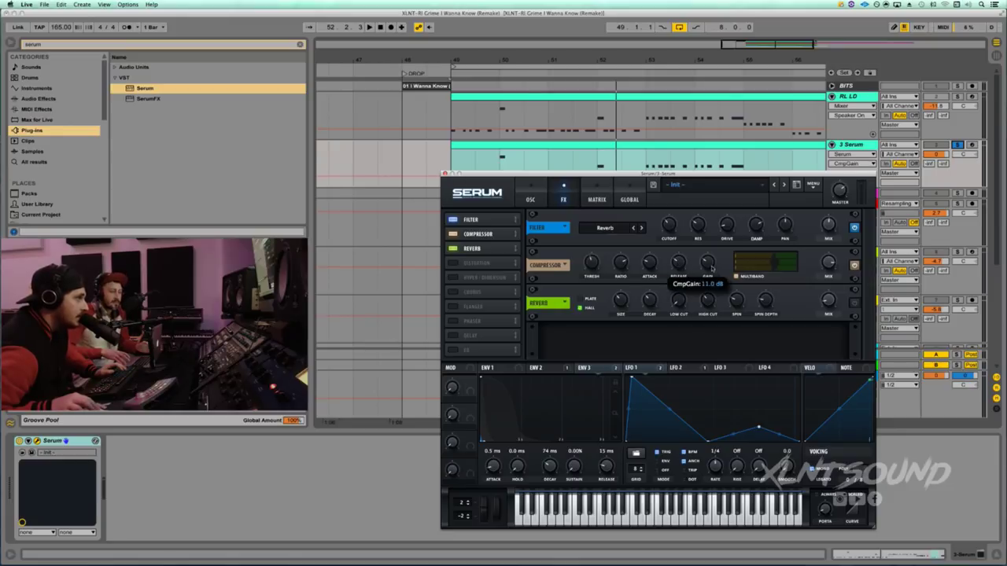
click(828, 263)
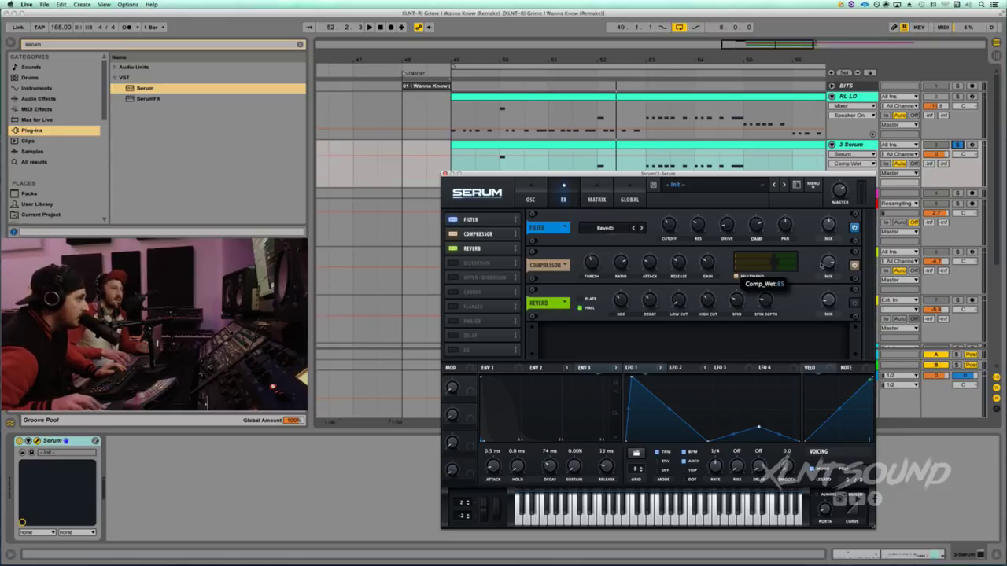
key(space)
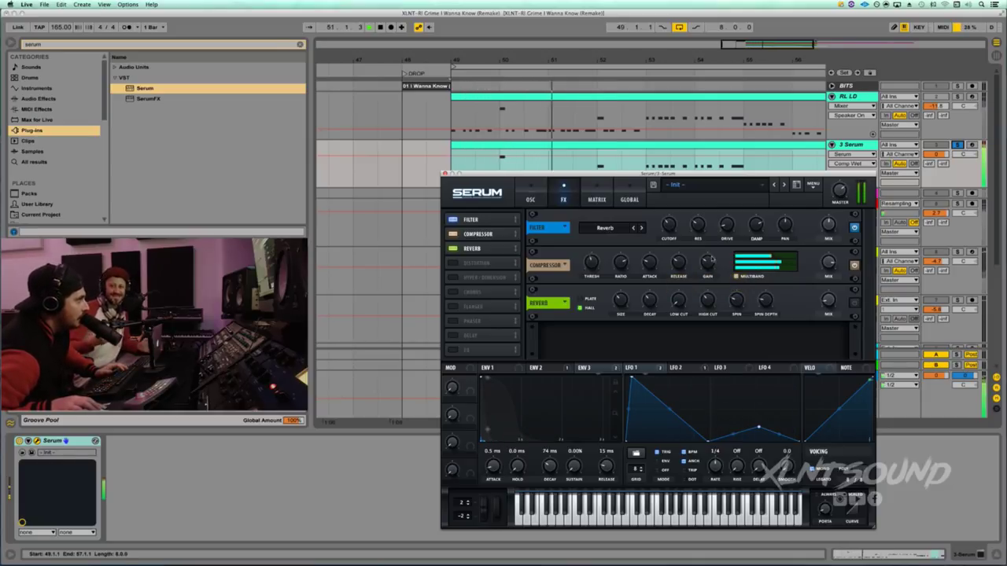
key(space)
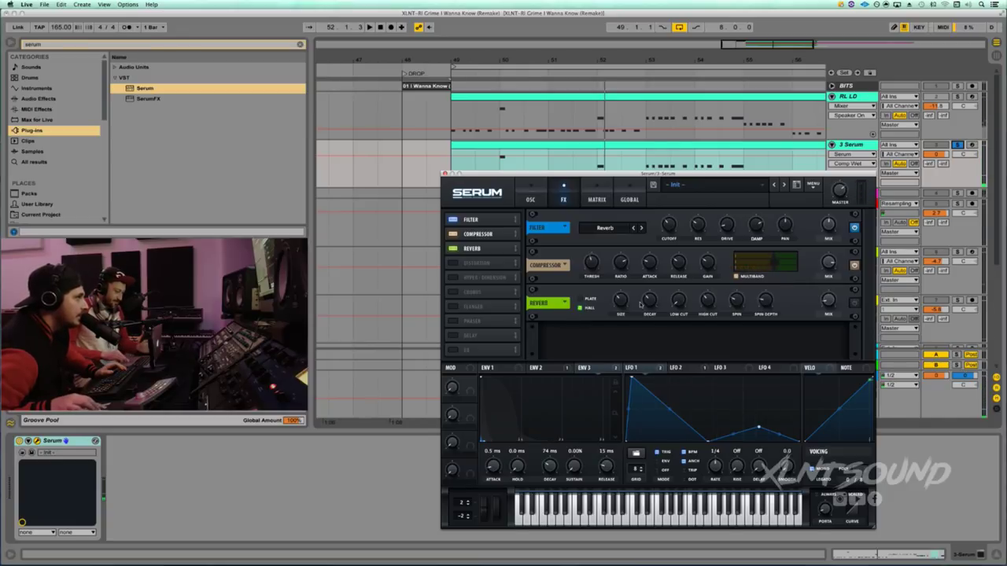
Switch on the reverb effect, review its size, decay, low cut, spin and spin depth settings, and play the part through it
click(854, 303)
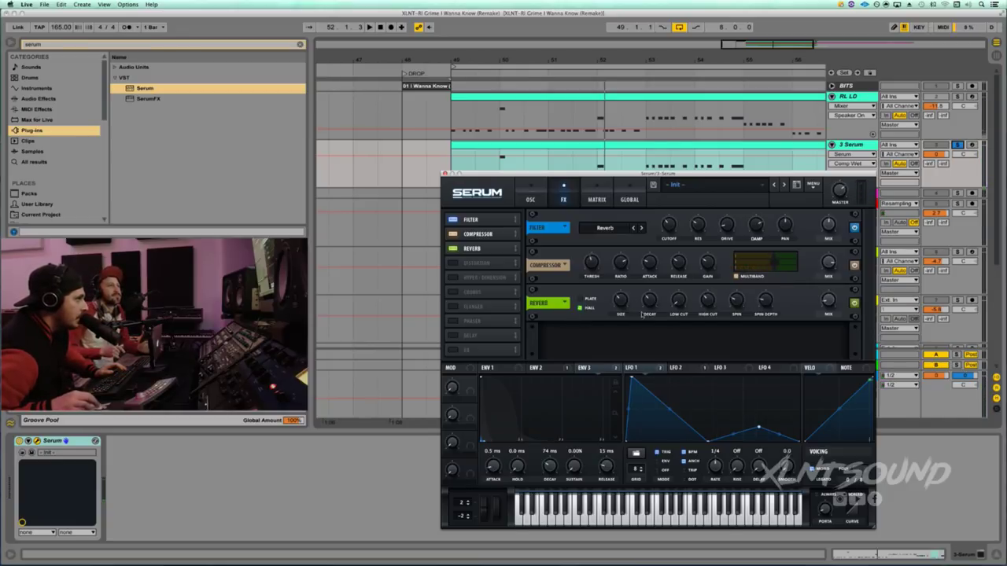
click(619, 303)
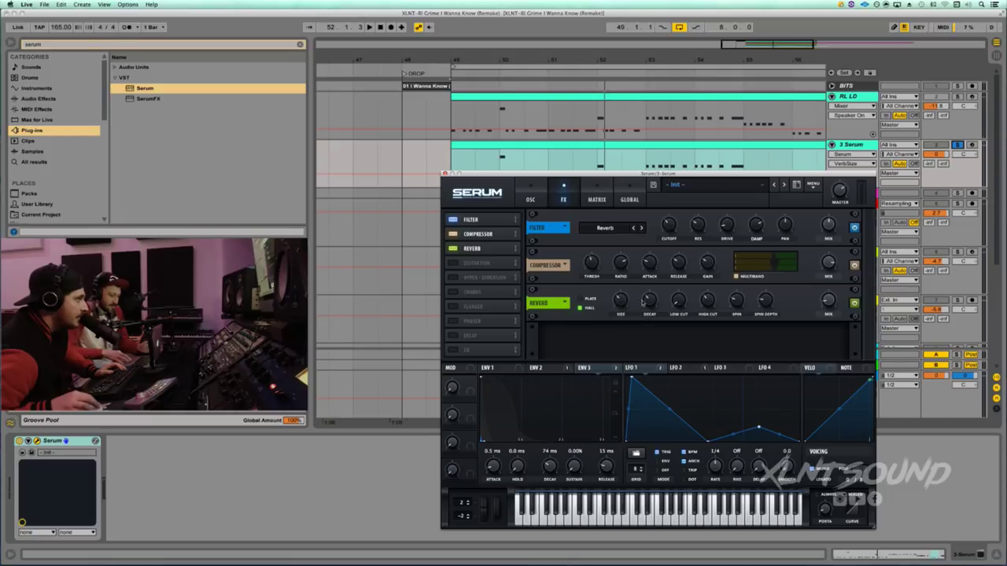
click(649, 301)
click(679, 301)
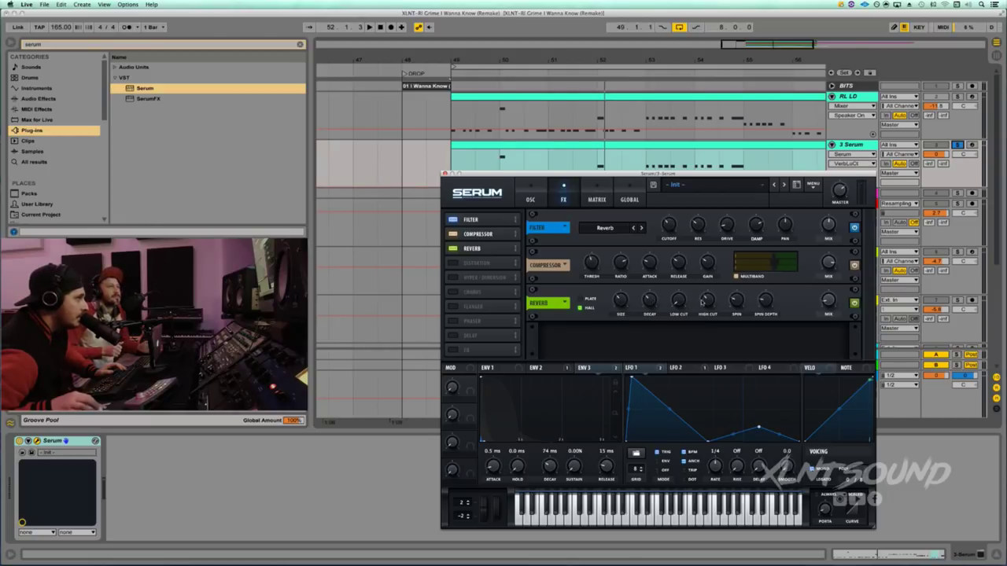
click(733, 303)
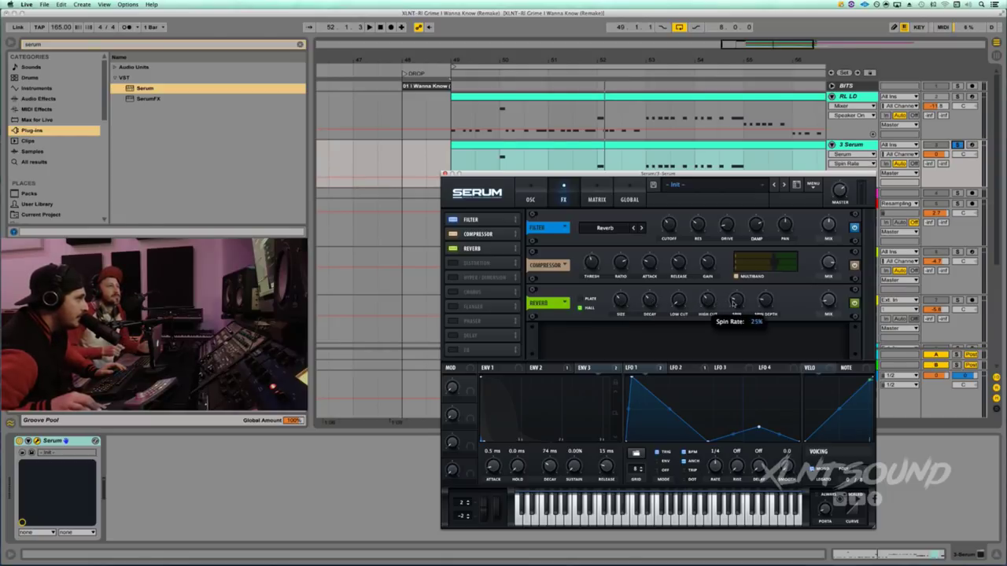
click(764, 303)
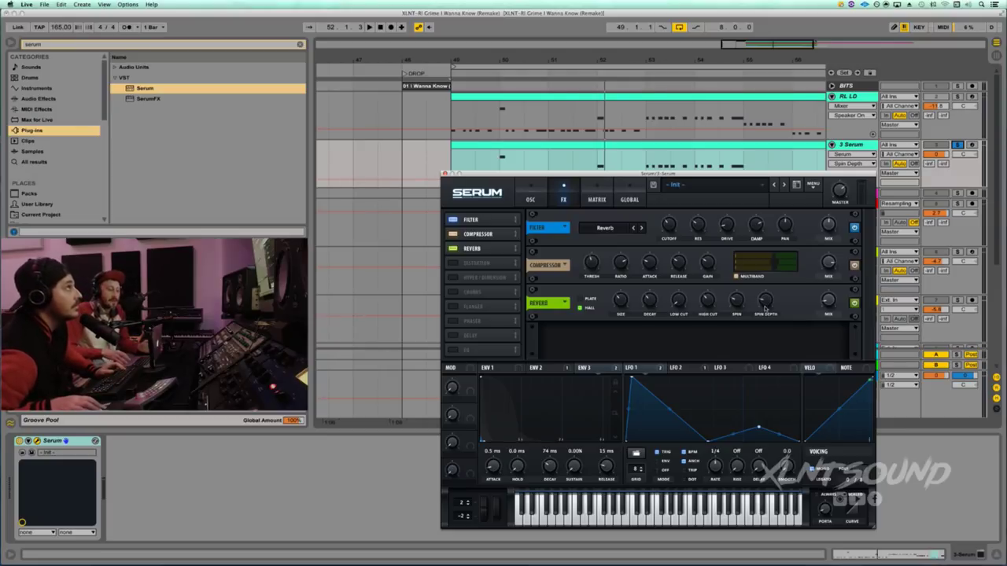
key(space)
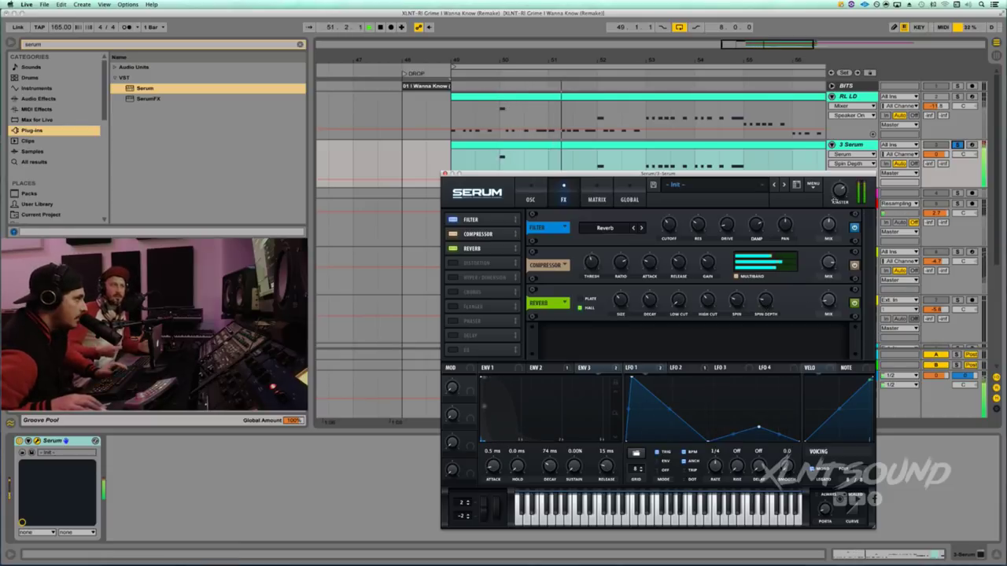
click(837, 194)
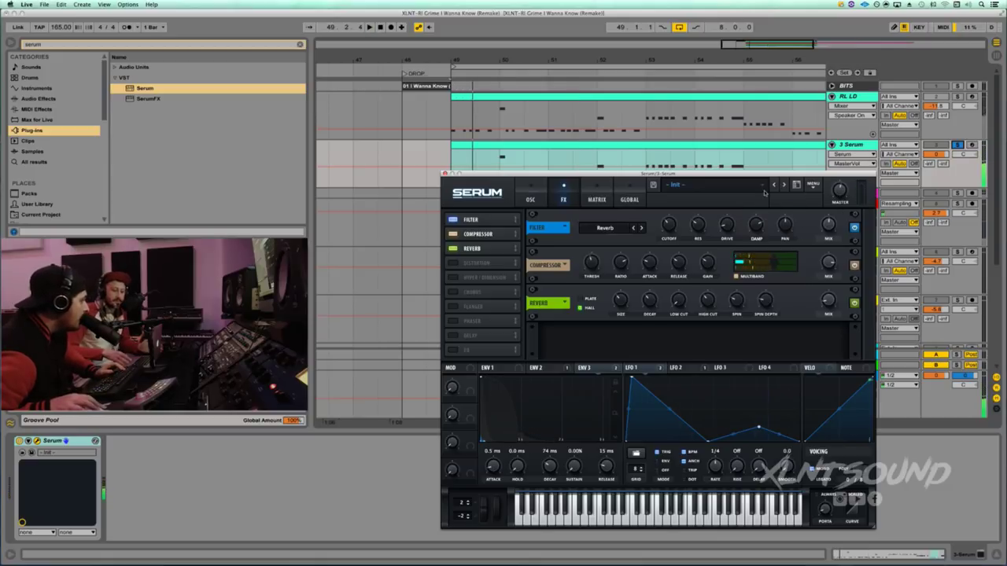
Copy the XLNT-RL GRIME RACK effect rack from the RL LD track and paste it after Serum on the Serum track
click(530, 121)
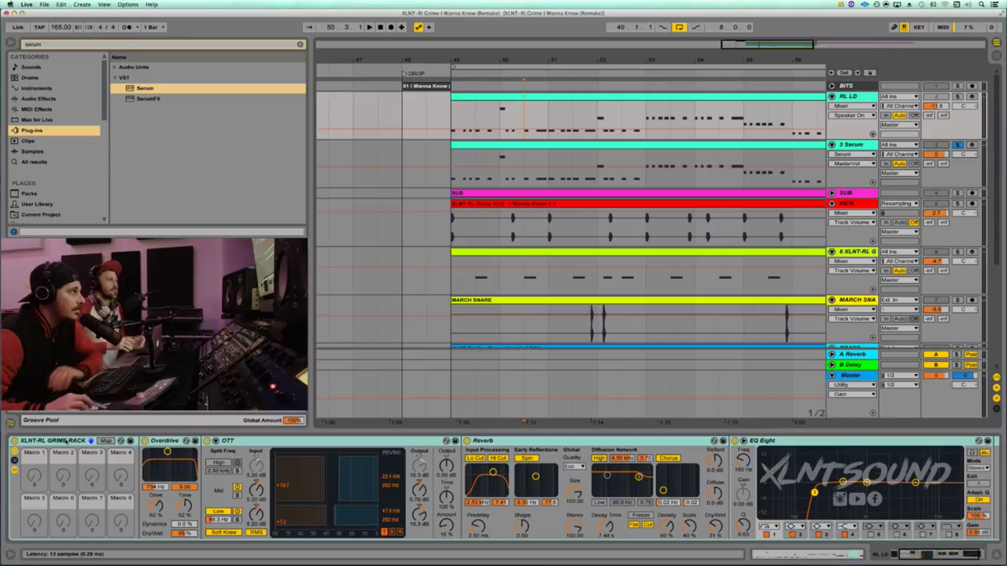
click(63, 443)
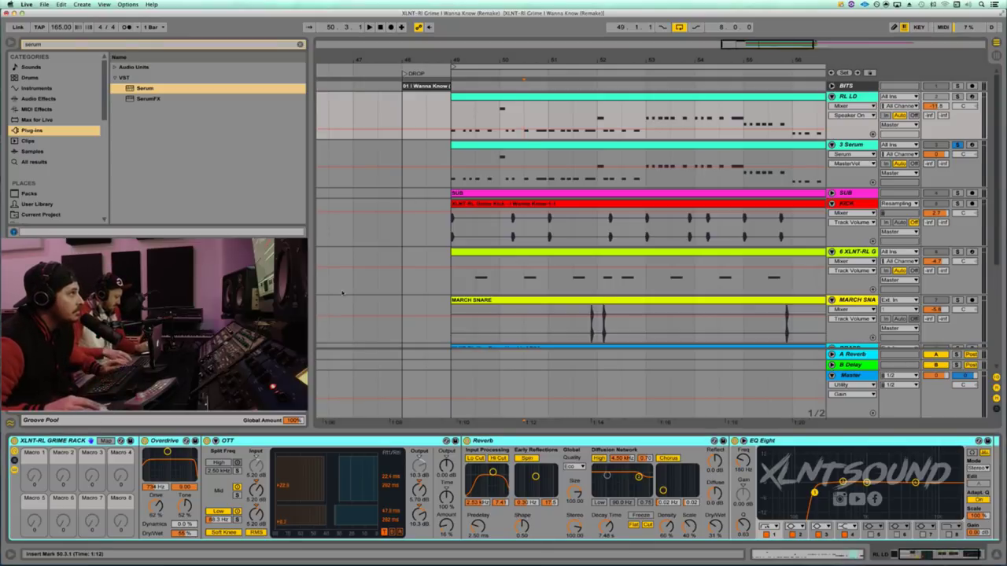
click(435, 179)
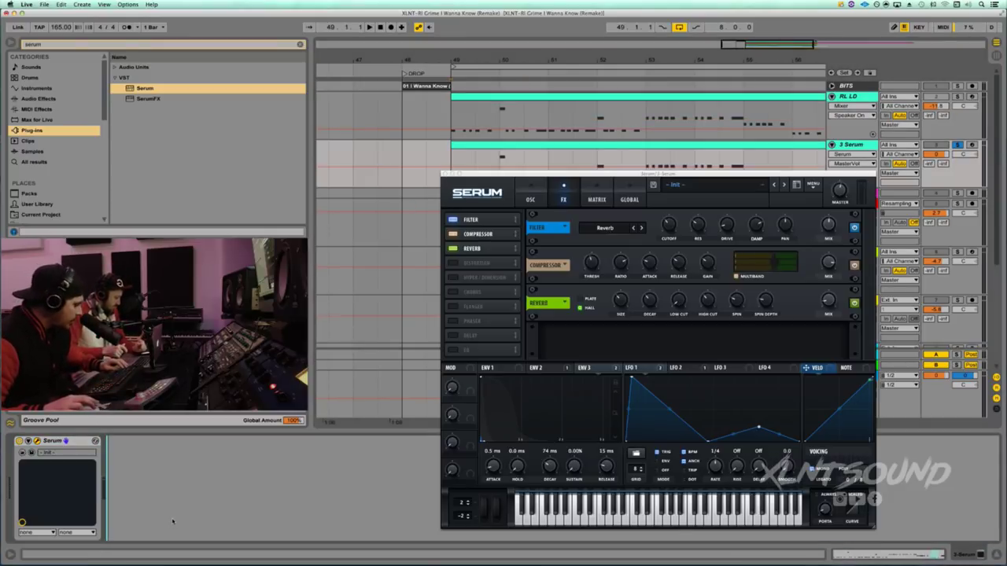
click(321, 324)
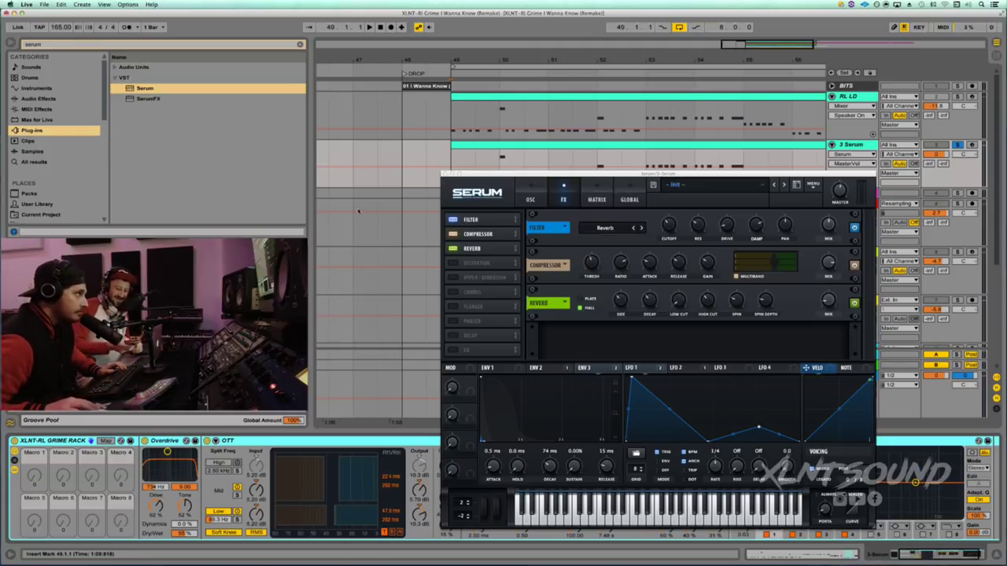
Show Serum's oscillator page and move the plug-in window up so the pasted effect rack is uncovered
click(523, 193)
drag(501, 174, 493, 138)
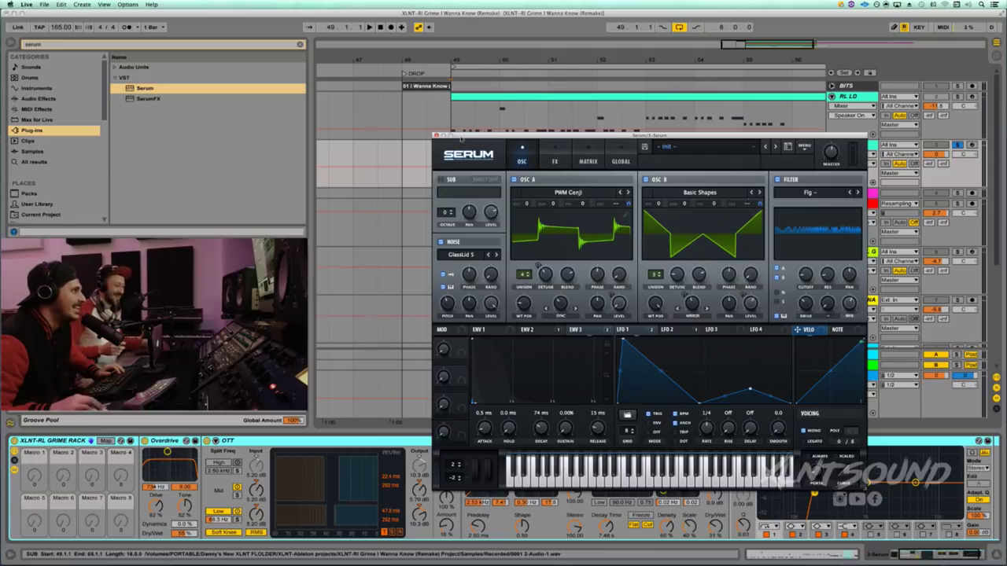
drag(461, 139, 470, 79)
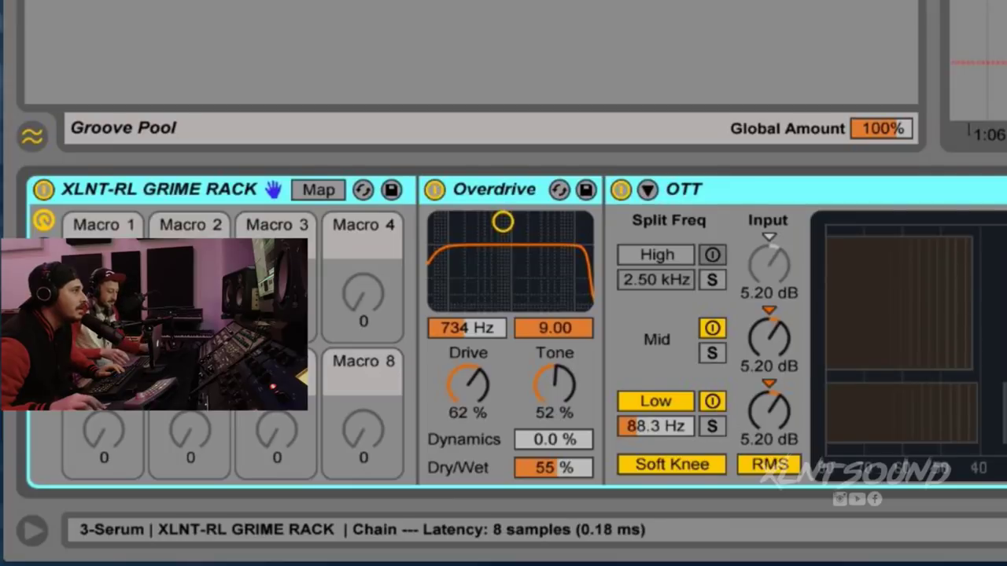
Bypass OTT in the rack and review the Overdrive's drive, tone and dry/wet settings
click(618, 191)
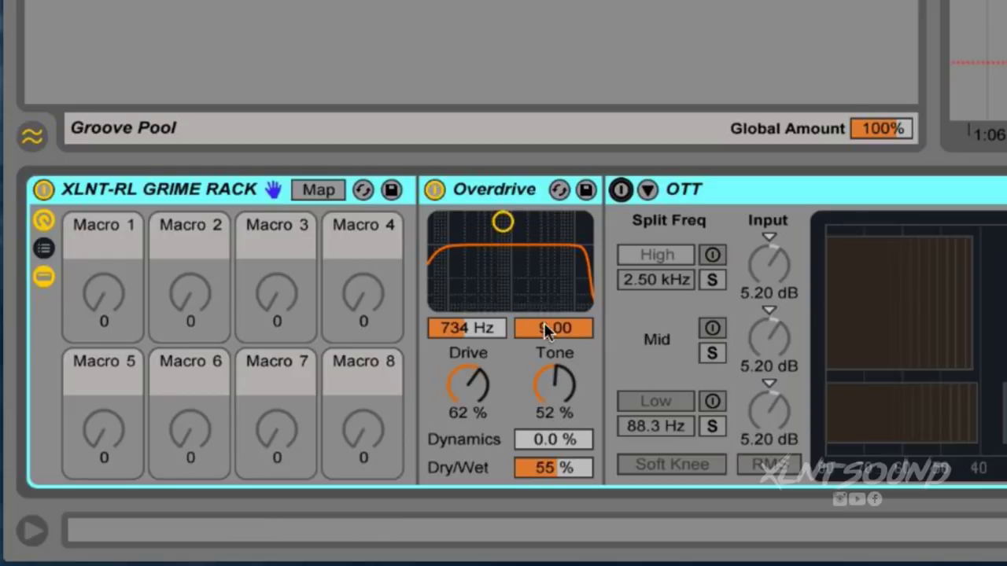
click(462, 388)
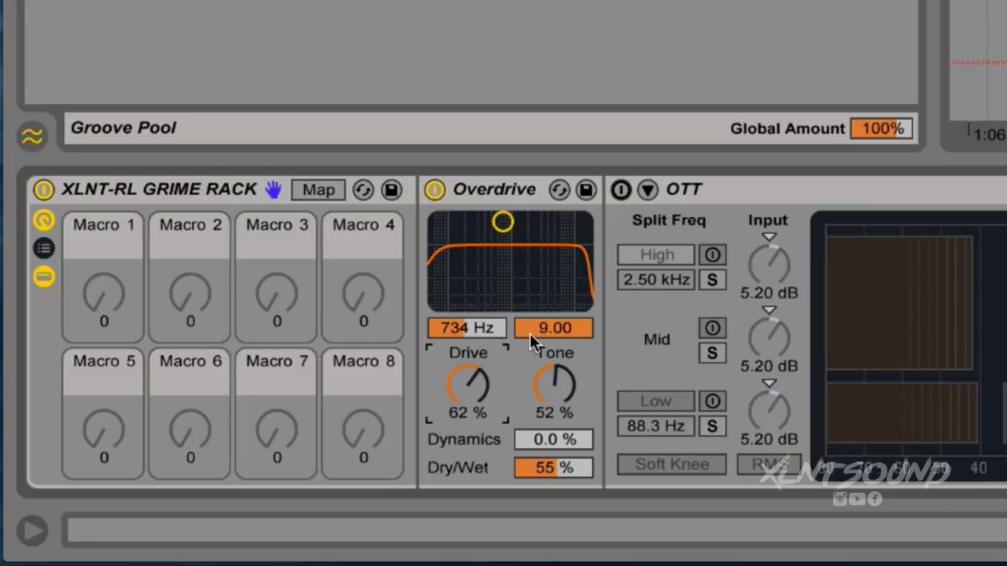
click(548, 395)
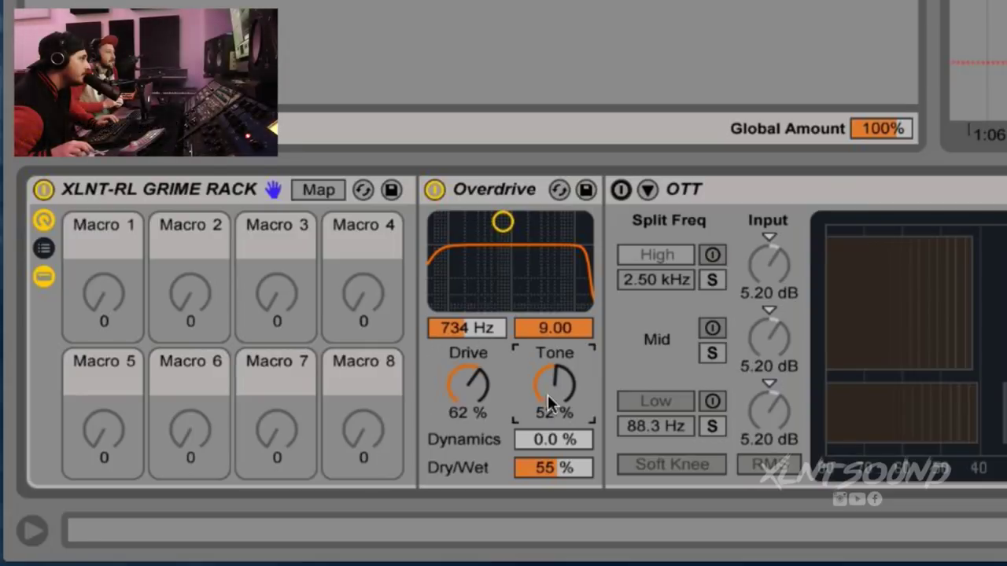
click(545, 465)
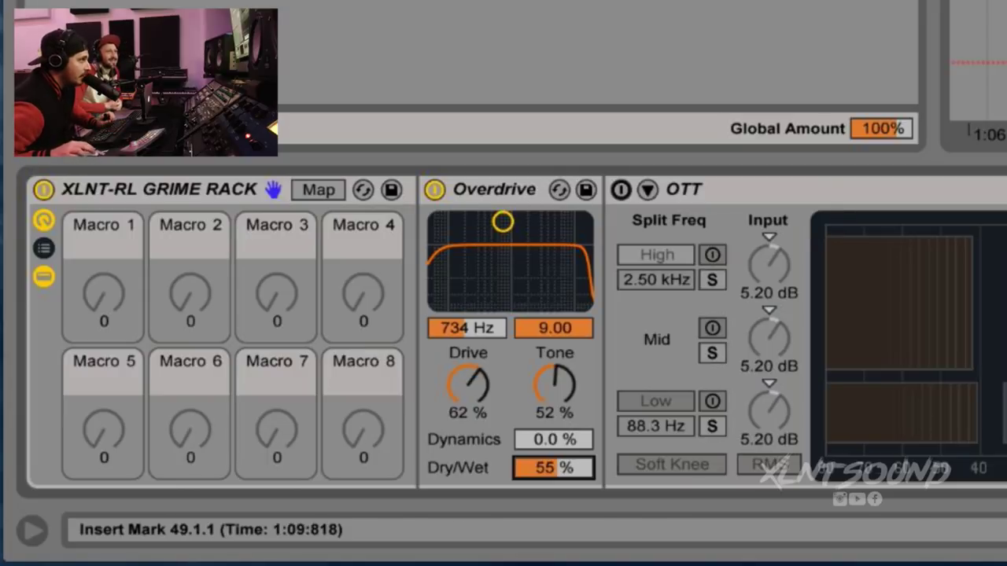
Switch OTT back on, play the lead through it, and enable the rack's Reverb and EQ Eight
click(620, 191)
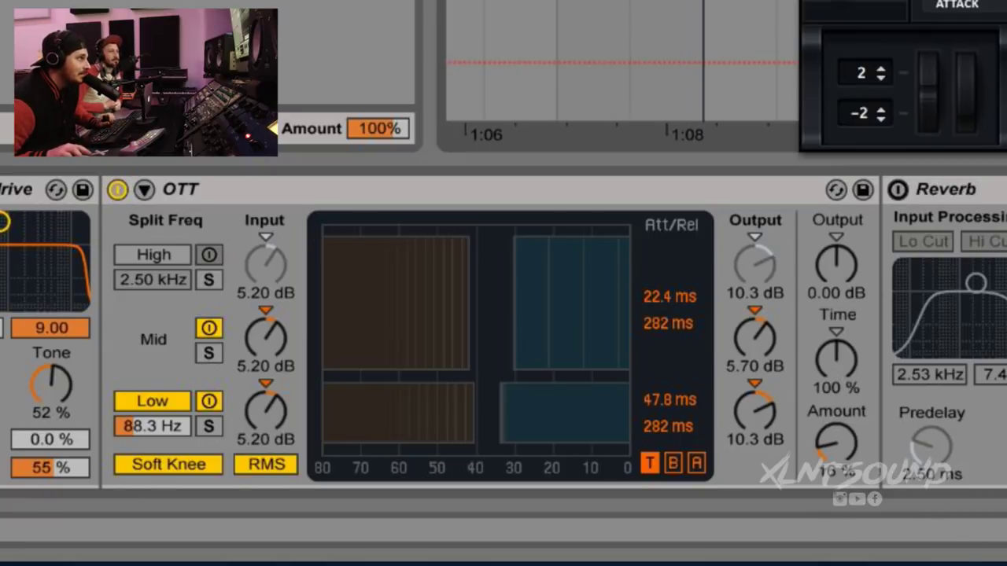
key(space)
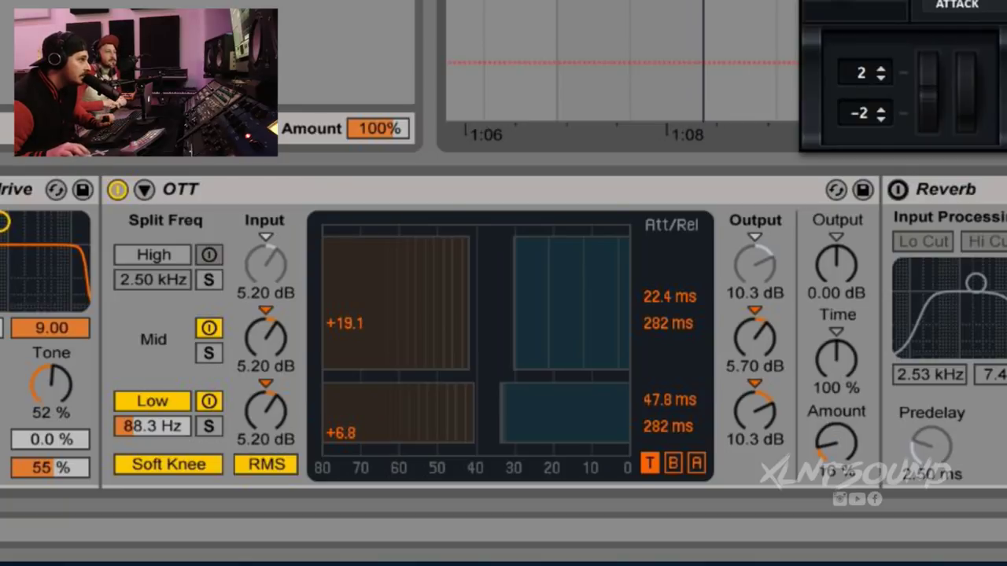
click(897, 190)
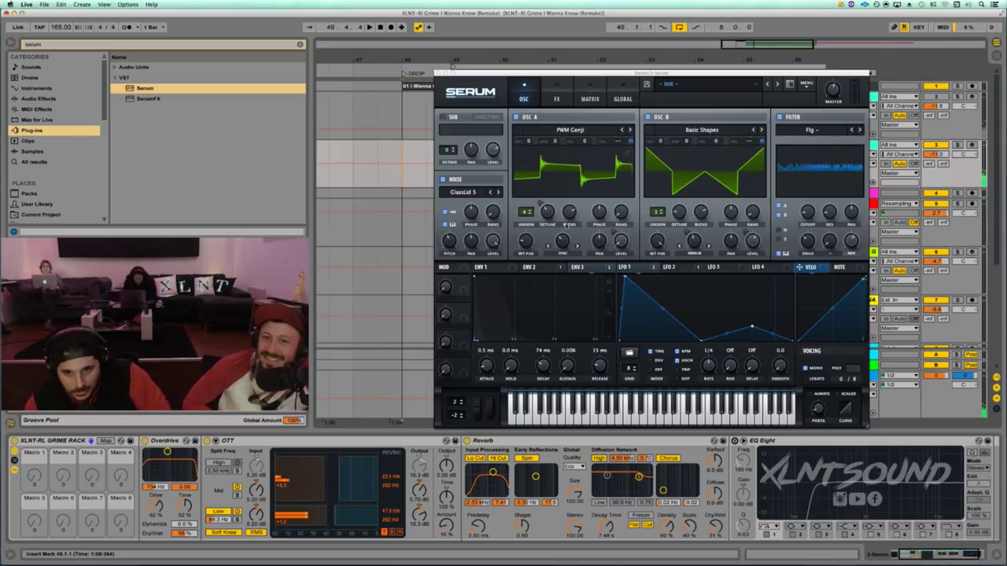
click(735, 441)
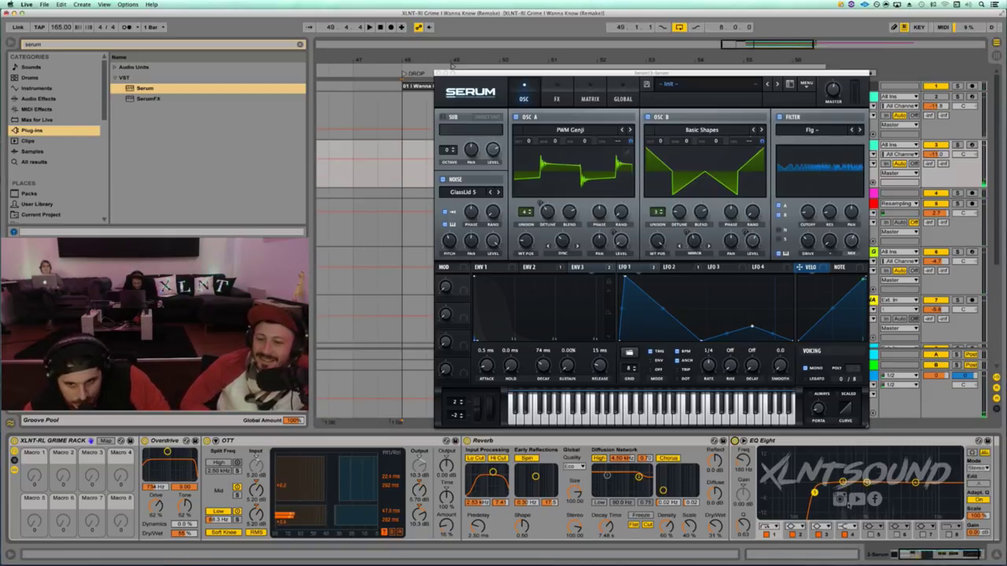